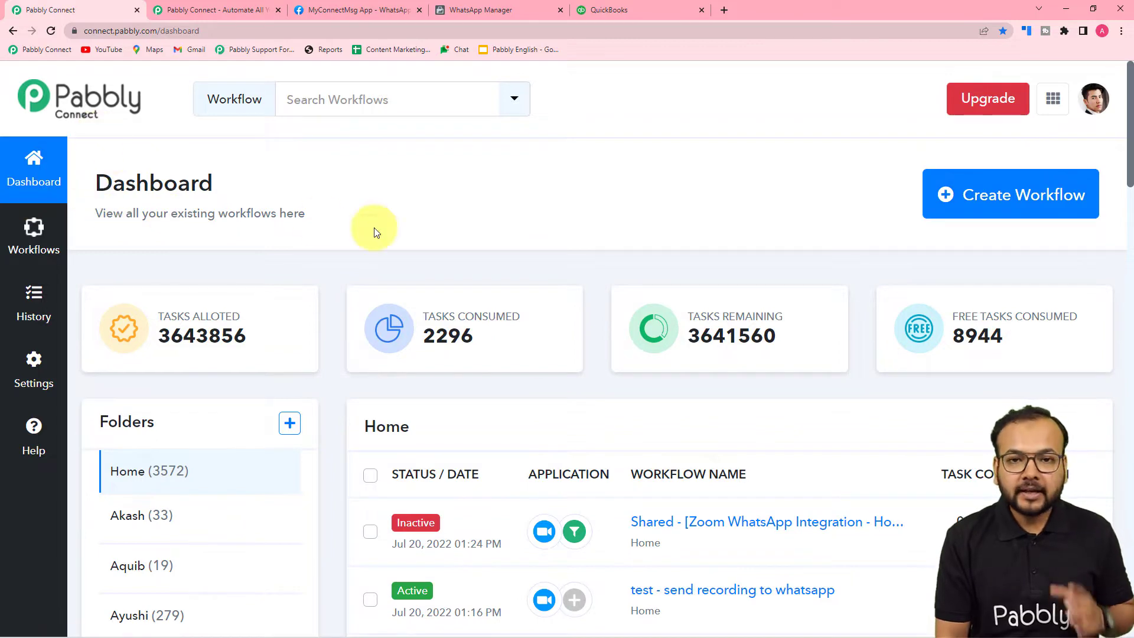
From the Pabbly Connect dashboard, create a workflow named 'Quickbooks to WhatsApp Automation'.
left_click(231, 9)
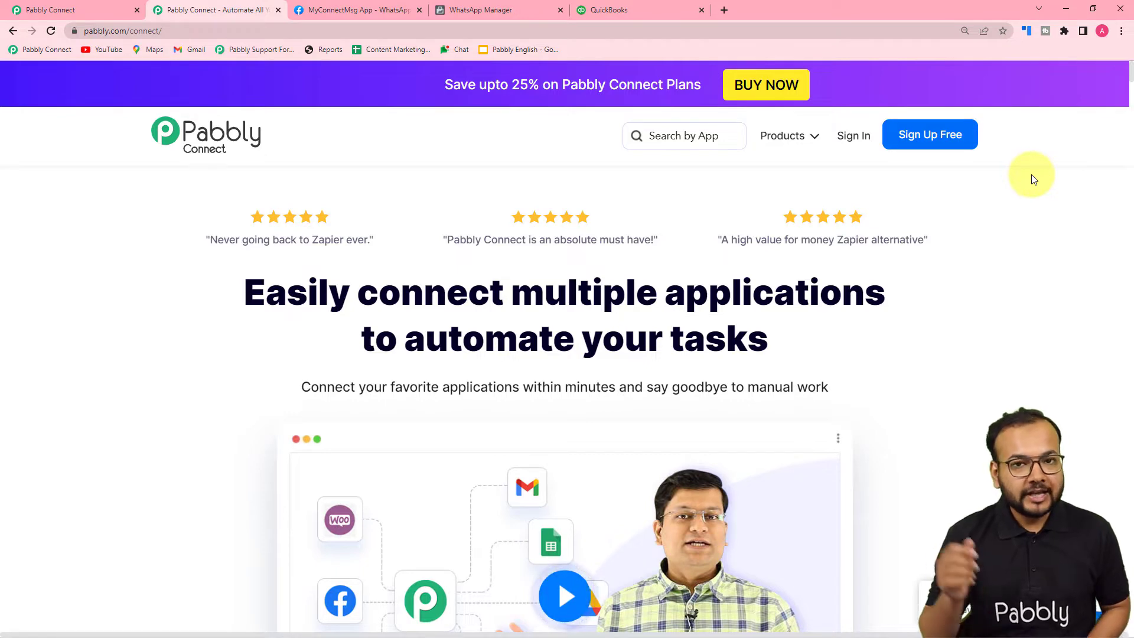
left_click(48, 10)
mouse_move(458, 312)
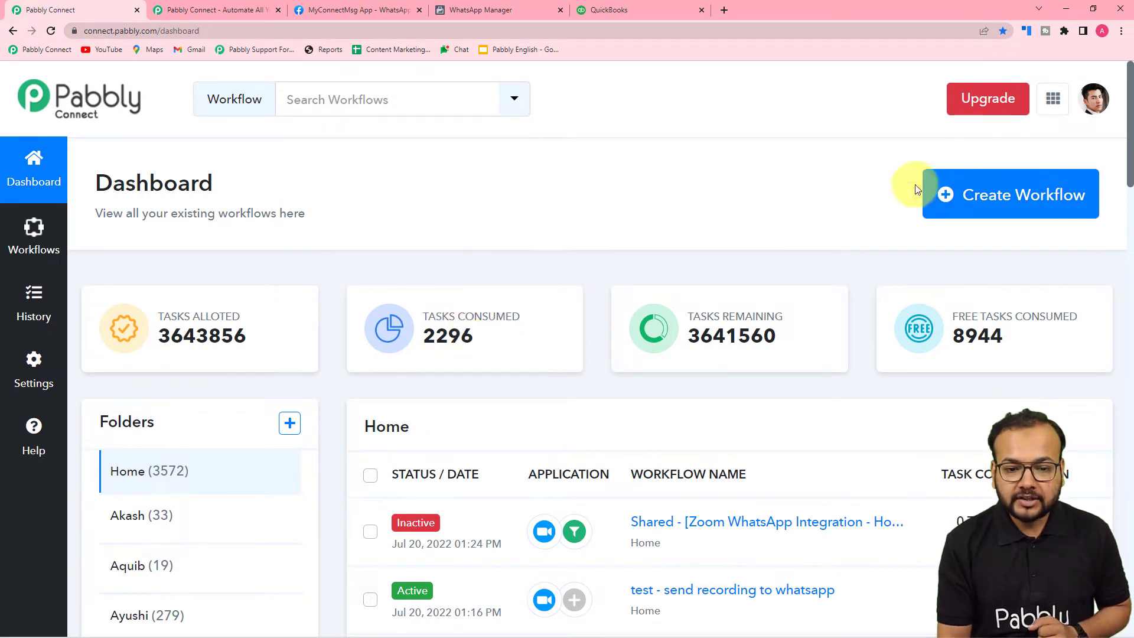
left_click(987, 211)
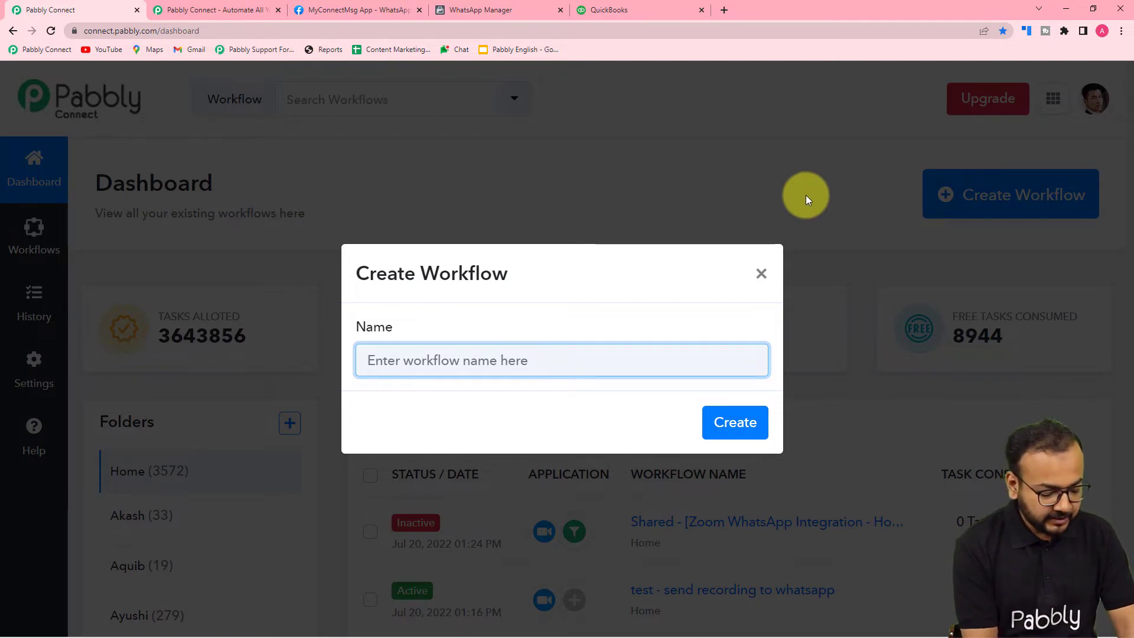
type("Qu")
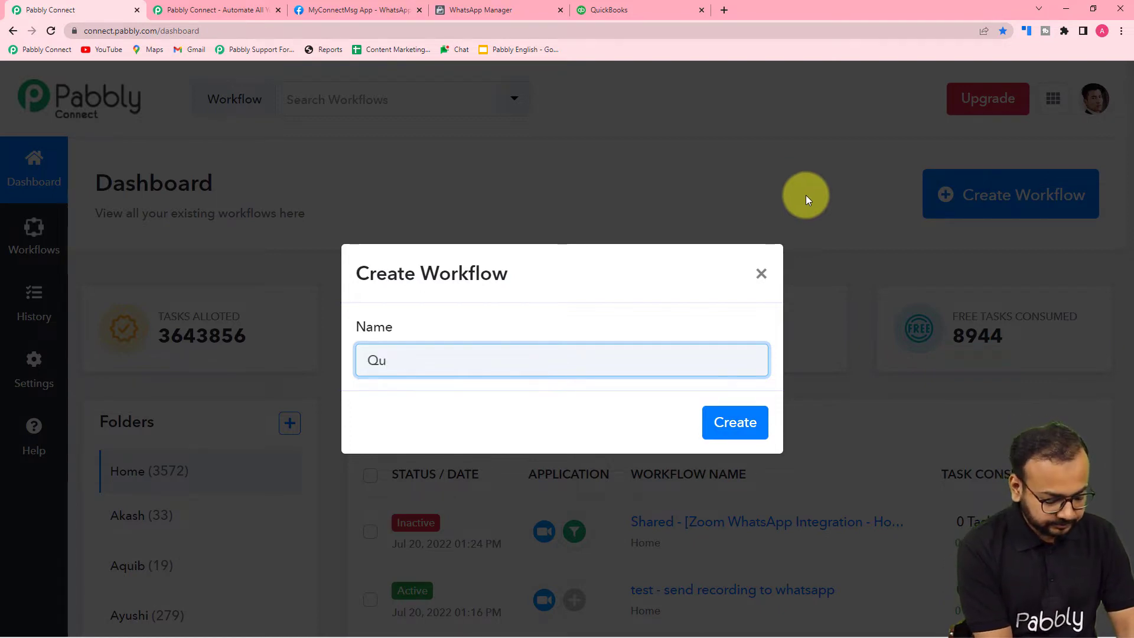
type("ickbooks to Wha")
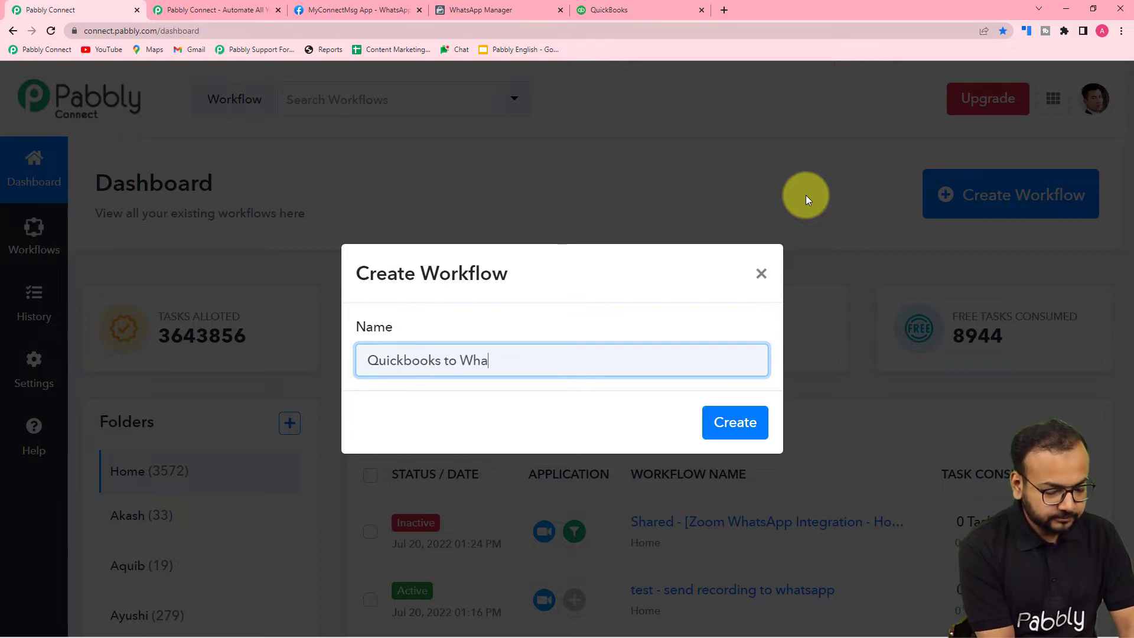
type("tsApp Automation")
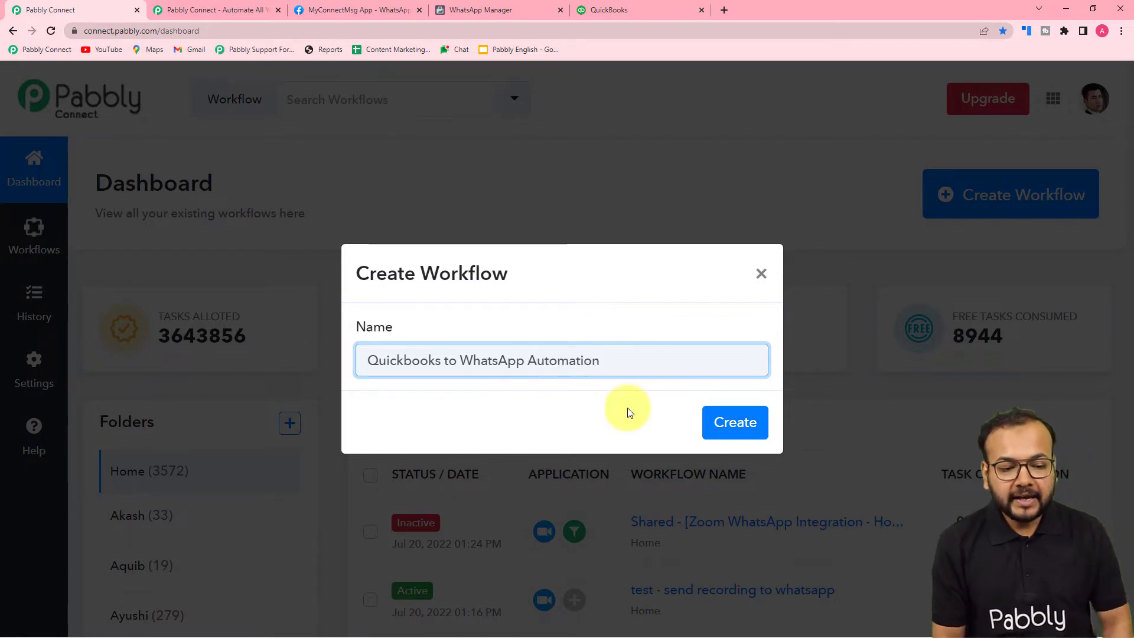
left_click(737, 437)
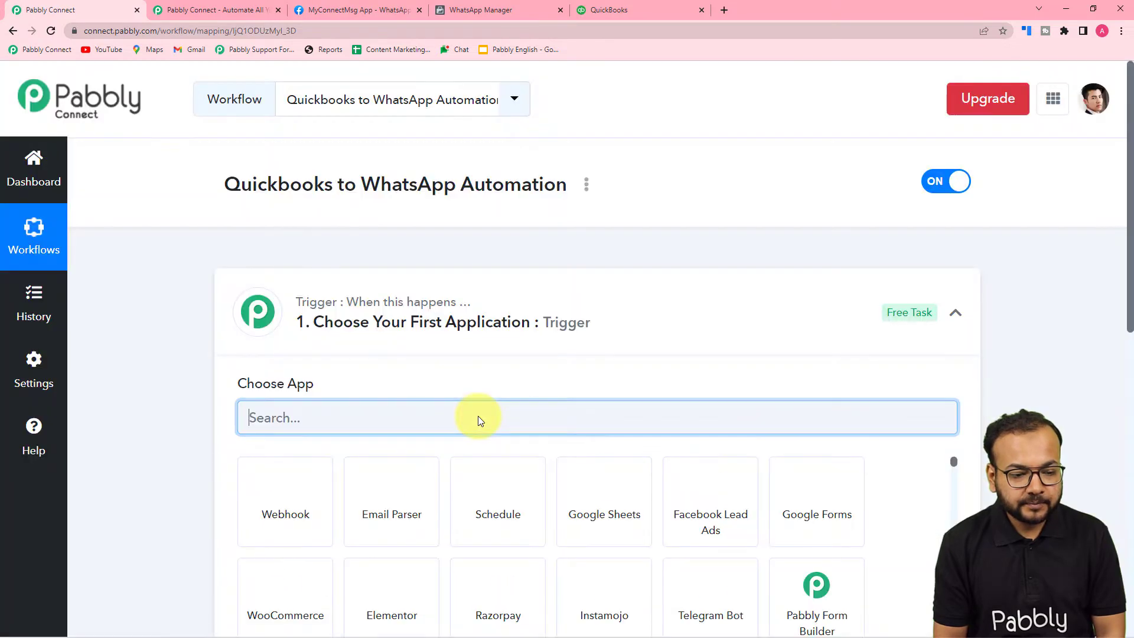
Search the trigger apps for 'qui' and pick Quickbooks Online as the trigger application.
left_click(955, 312)
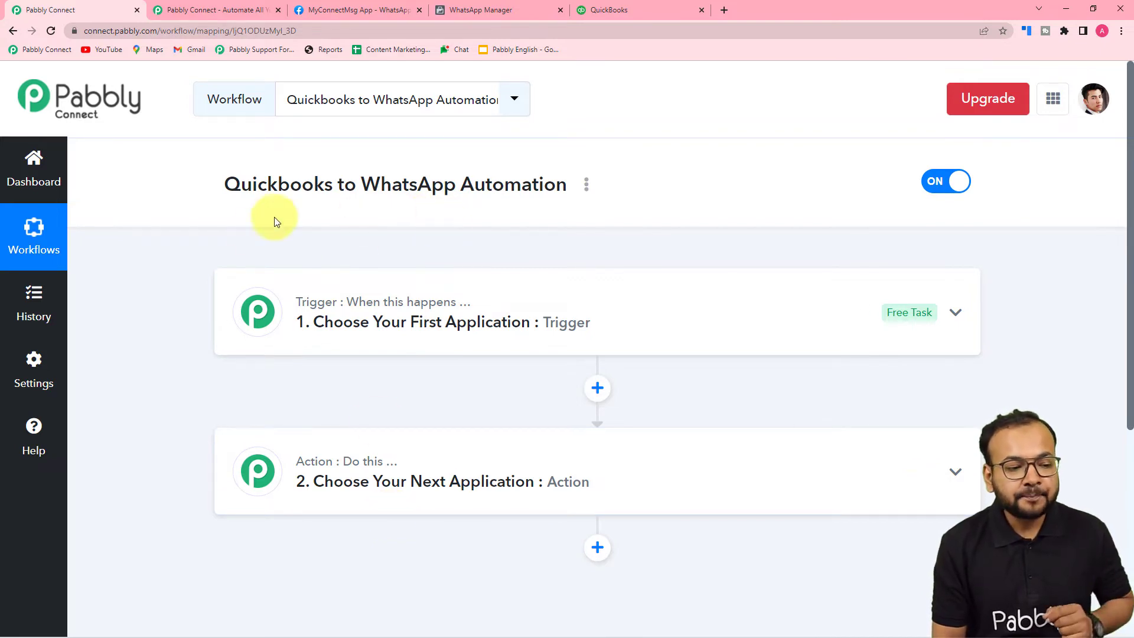
left_click(351, 351)
scroll(350, 350, "down", 2)
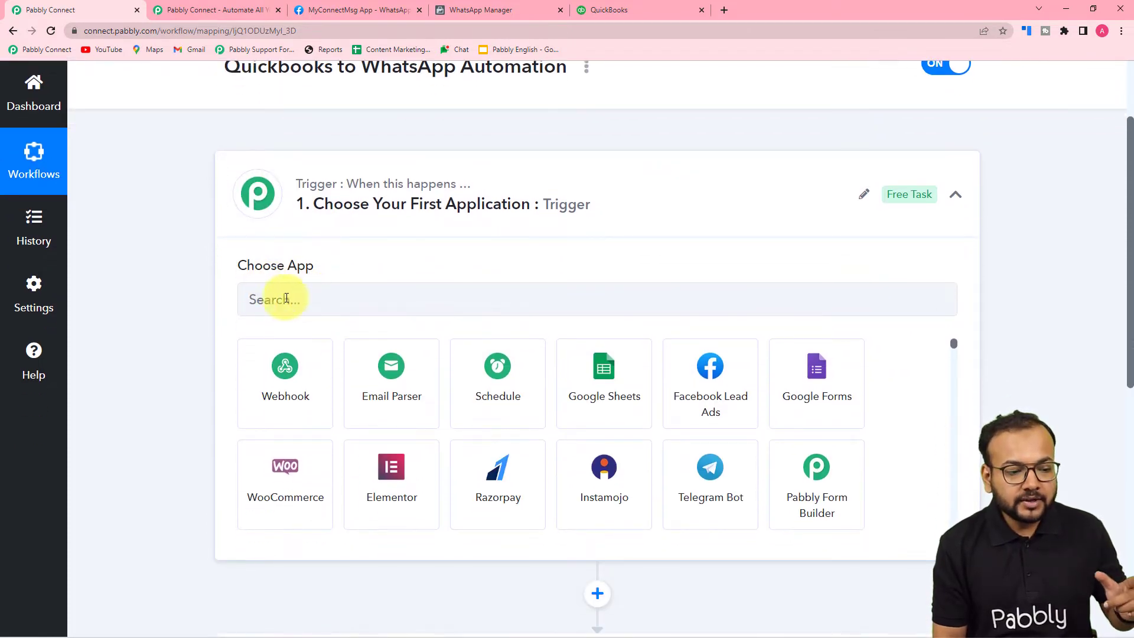
left_click(378, 305)
type("qui")
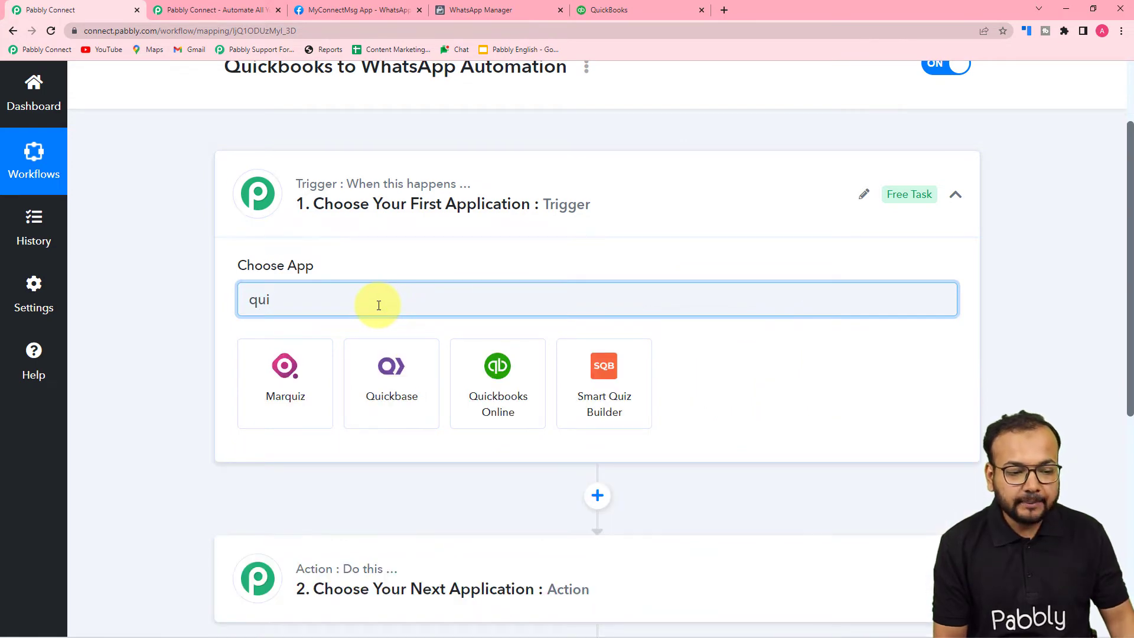
left_click(489, 409)
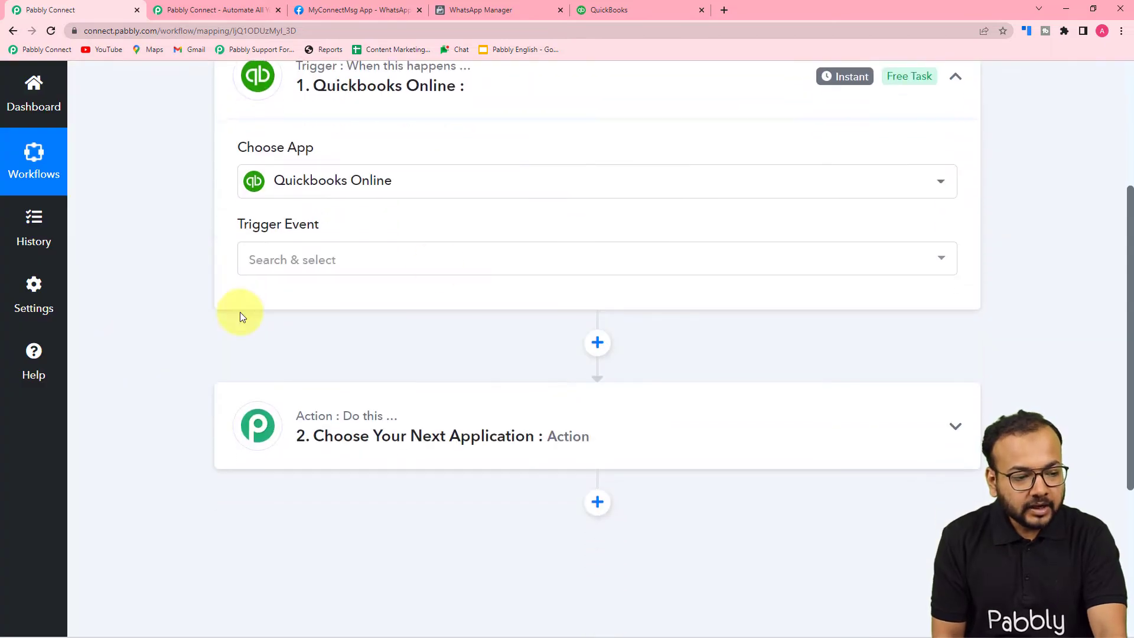
Choose New Bill as the trigger event and authorize a new Quickbooks Online connection.
left_click(299, 258)
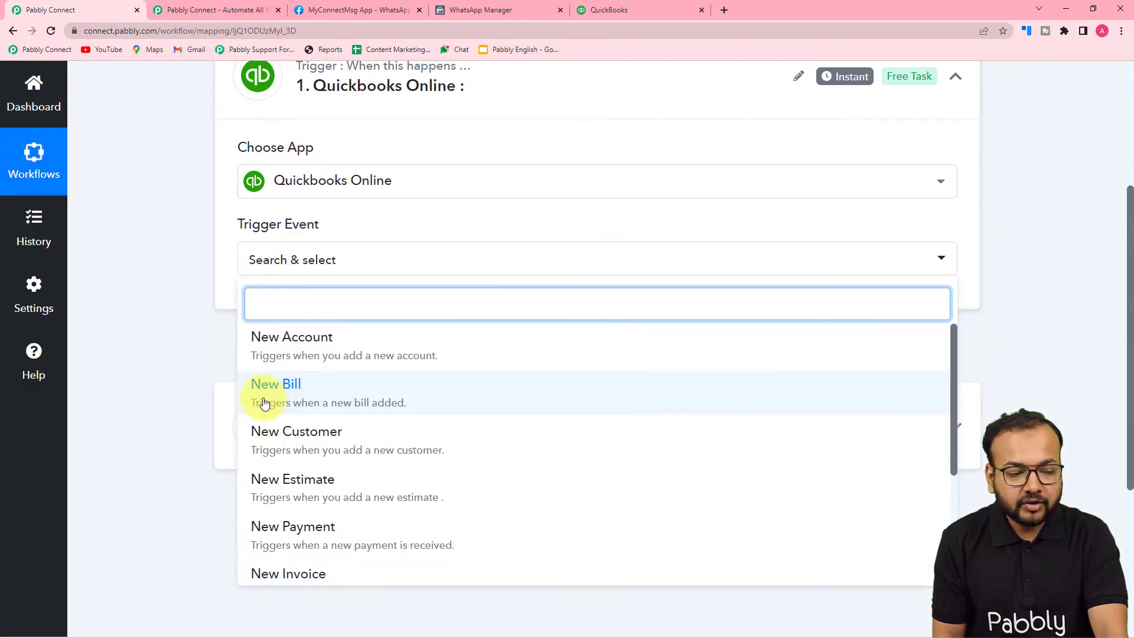
left_click(301, 402)
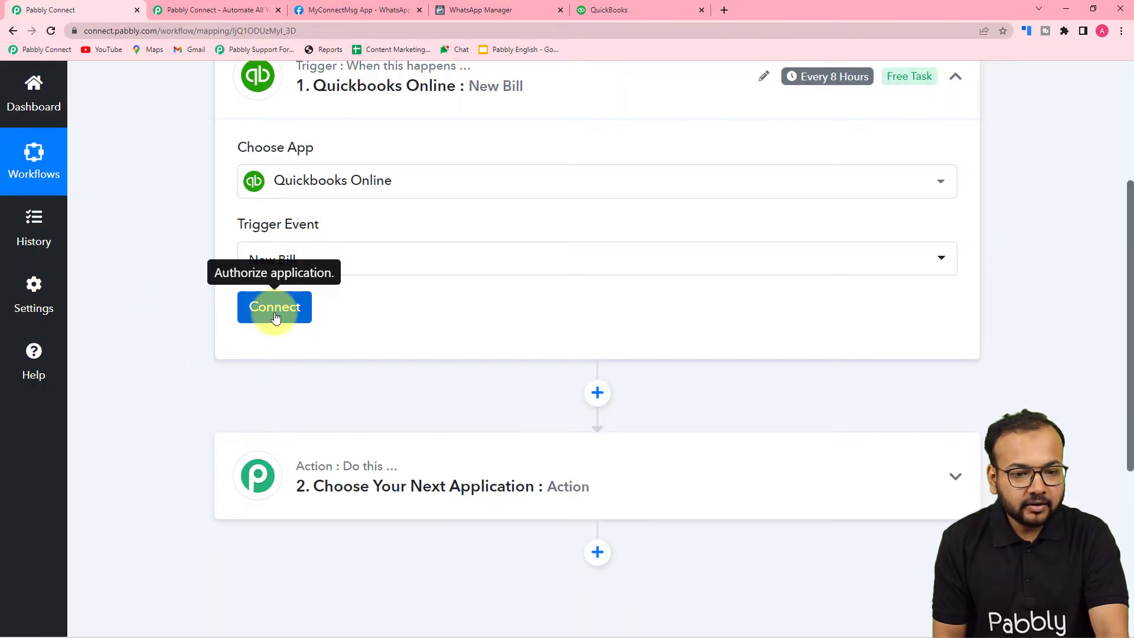
left_click(275, 318)
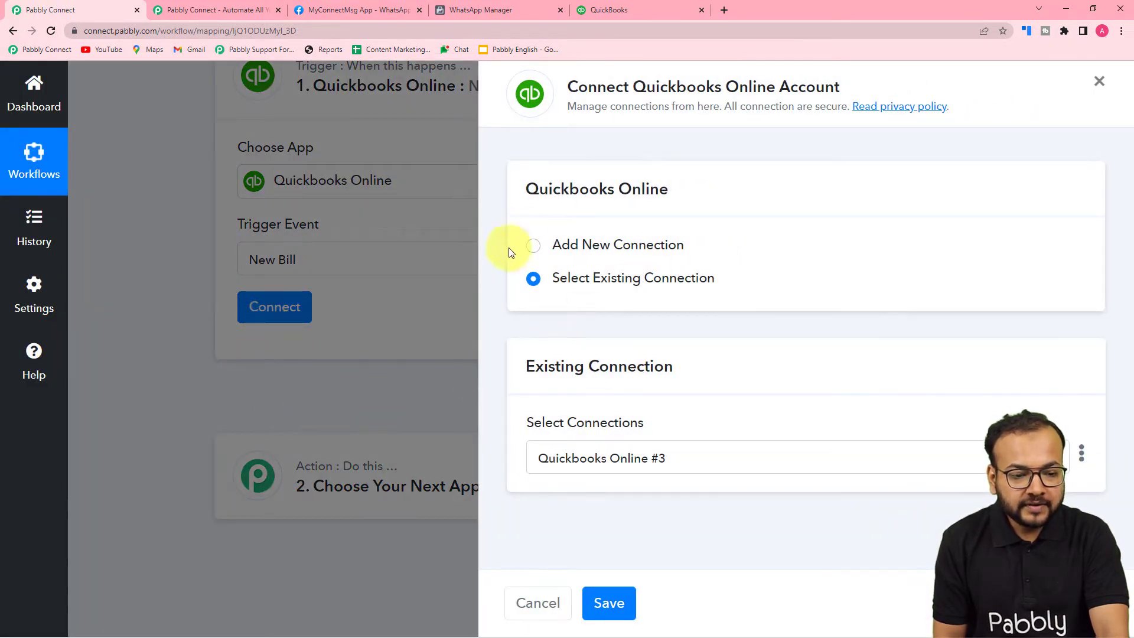
left_click(536, 251)
left_click(602, 435)
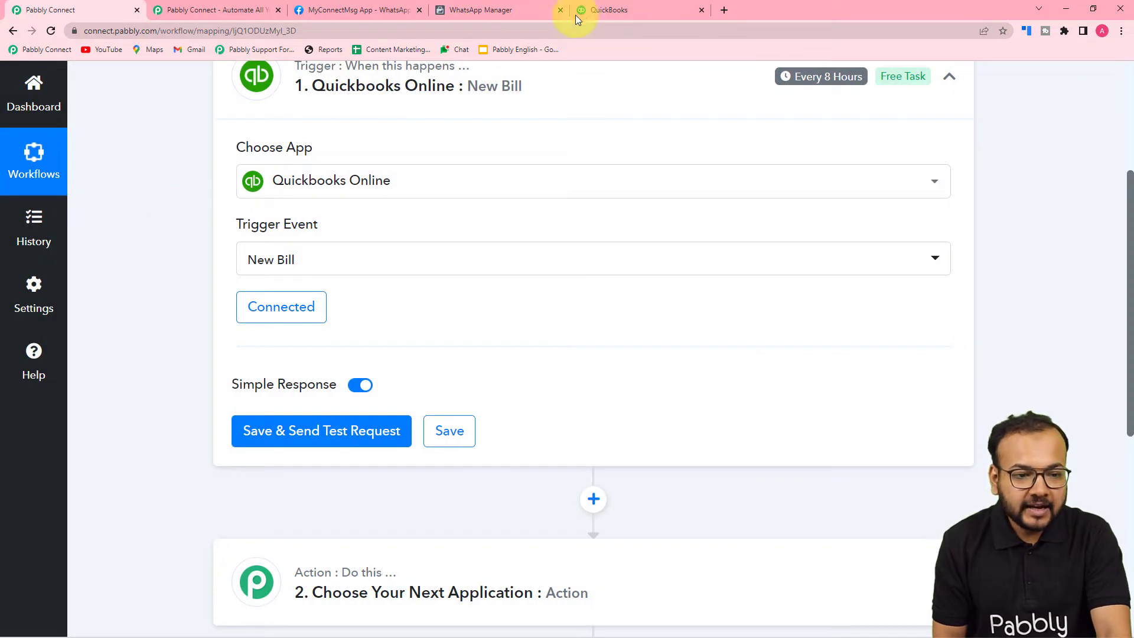
Review the connected New Bill trigger, then switch over to the QuickBooks Online home page.
left_click(597, 5)
left_click(65, 10)
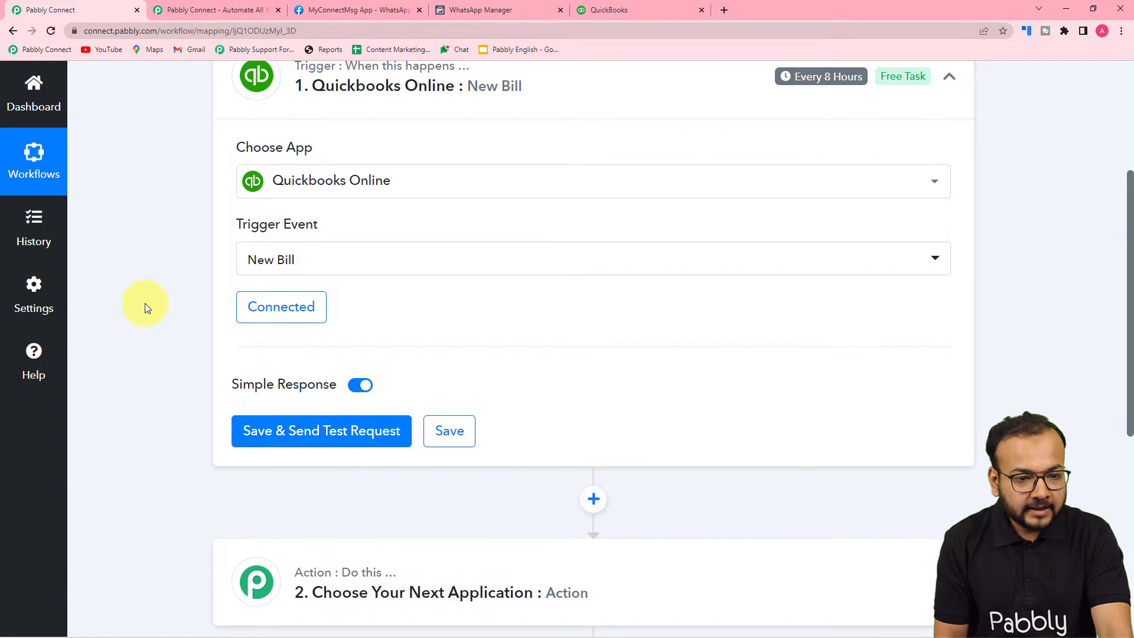
scroll(144, 303, "up", 2)
mouse_move(811, 201)
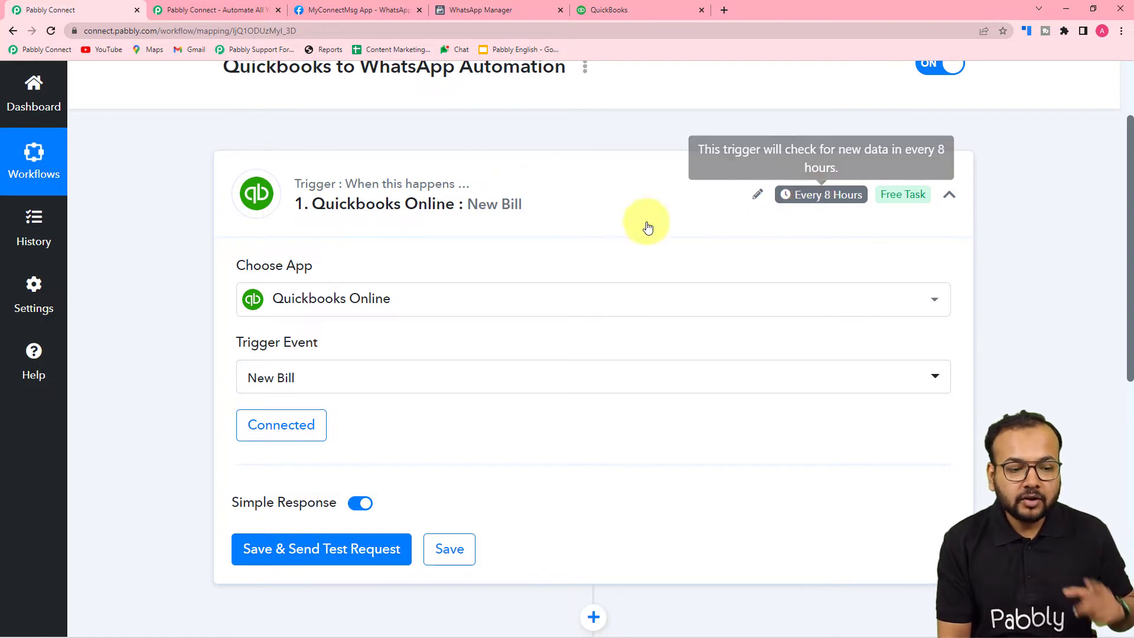
scroll(155, 319, "down", 1)
scroll(152, 319, "down", 2)
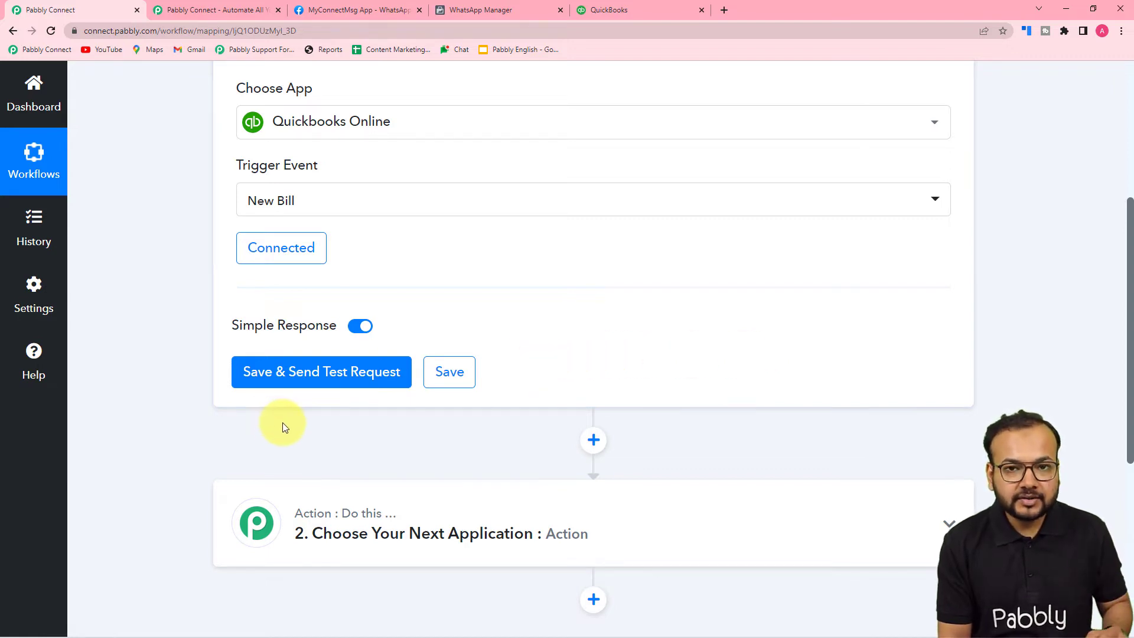
left_click(615, 9)
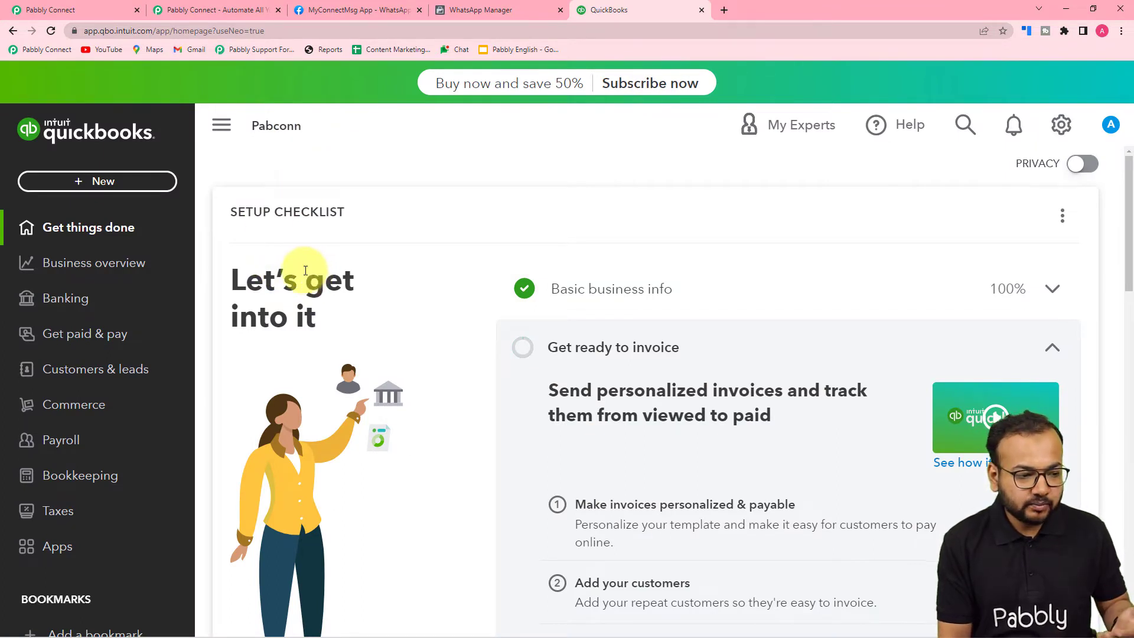
Start a new QuickBooks bill from vendor Magnet Brains with due date July 30, 2022.
left_click(98, 184)
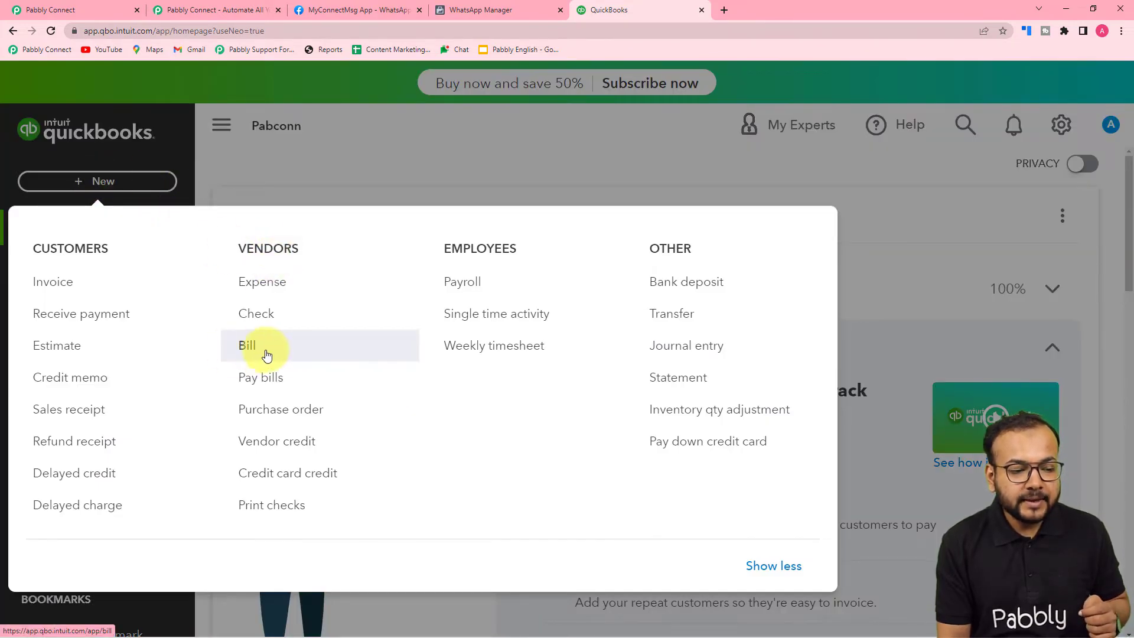
left_click(243, 353)
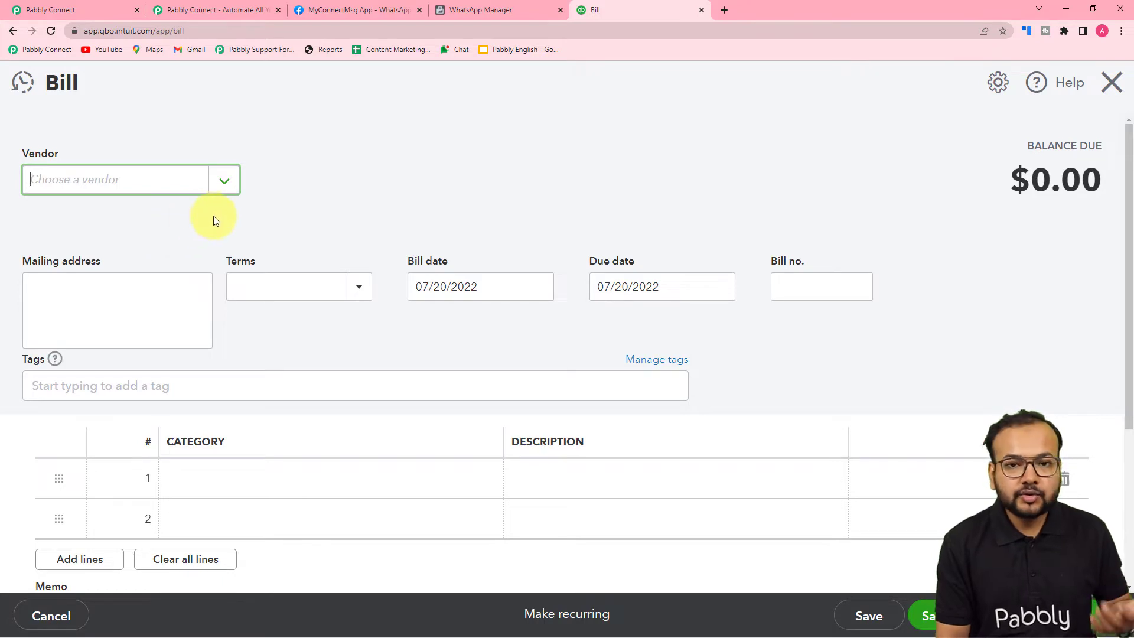
left_click(228, 185)
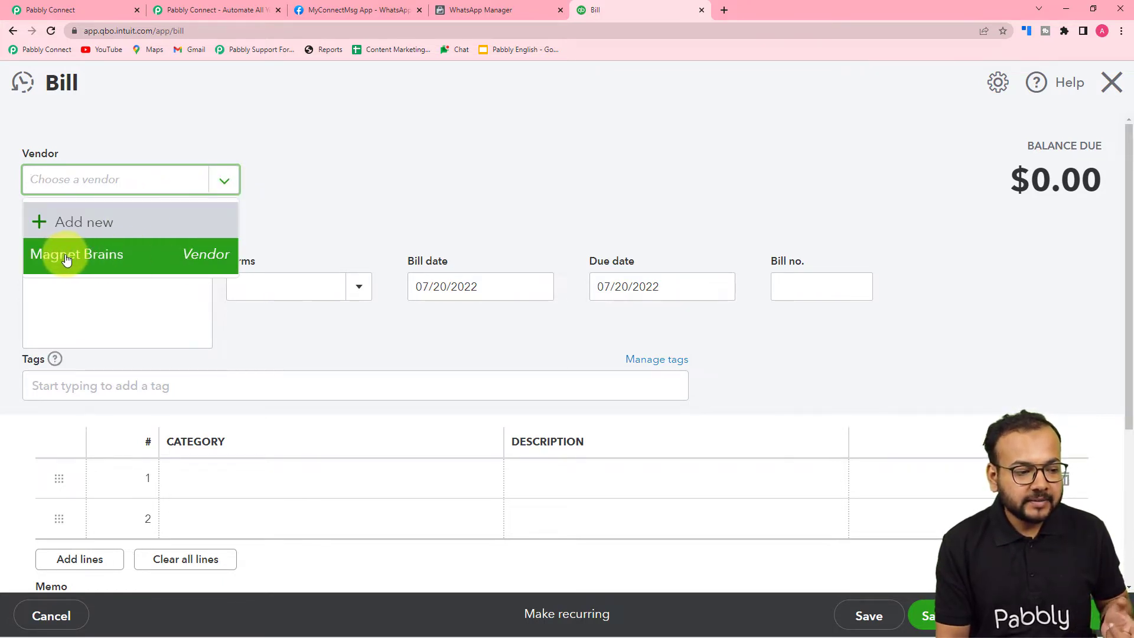
left_click(103, 262)
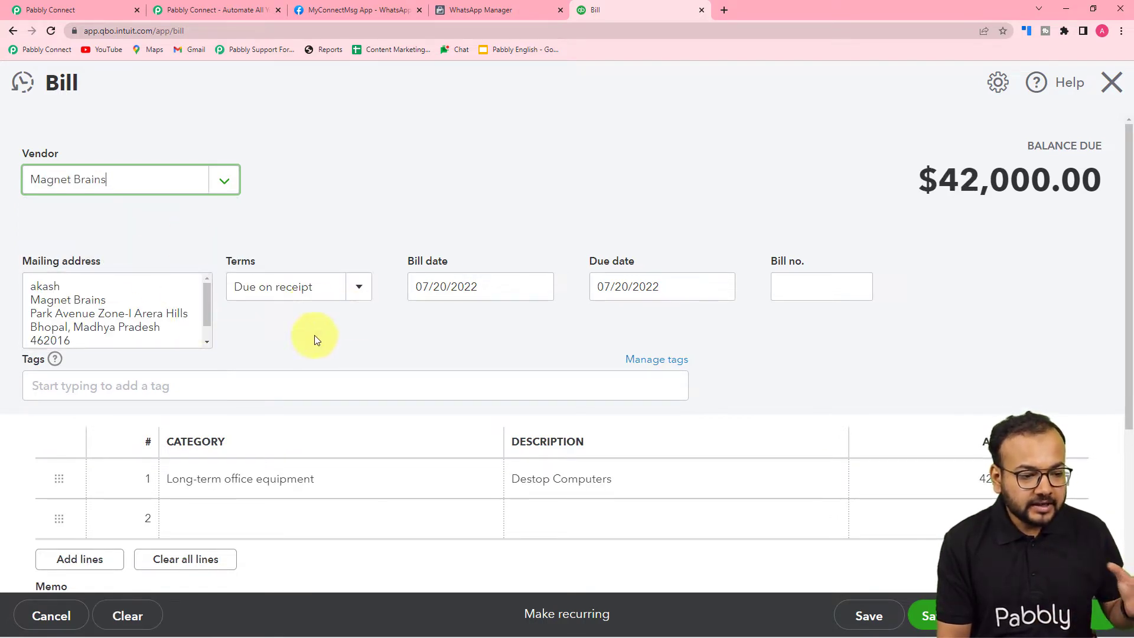
scroll(203, 346, "down", 1)
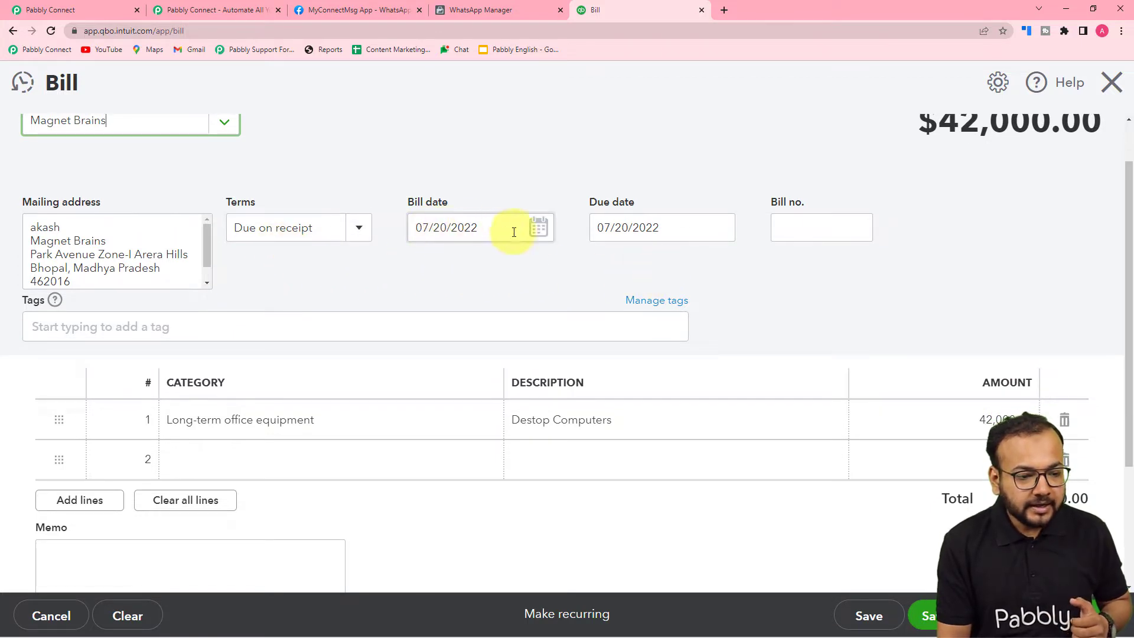
left_click(719, 227)
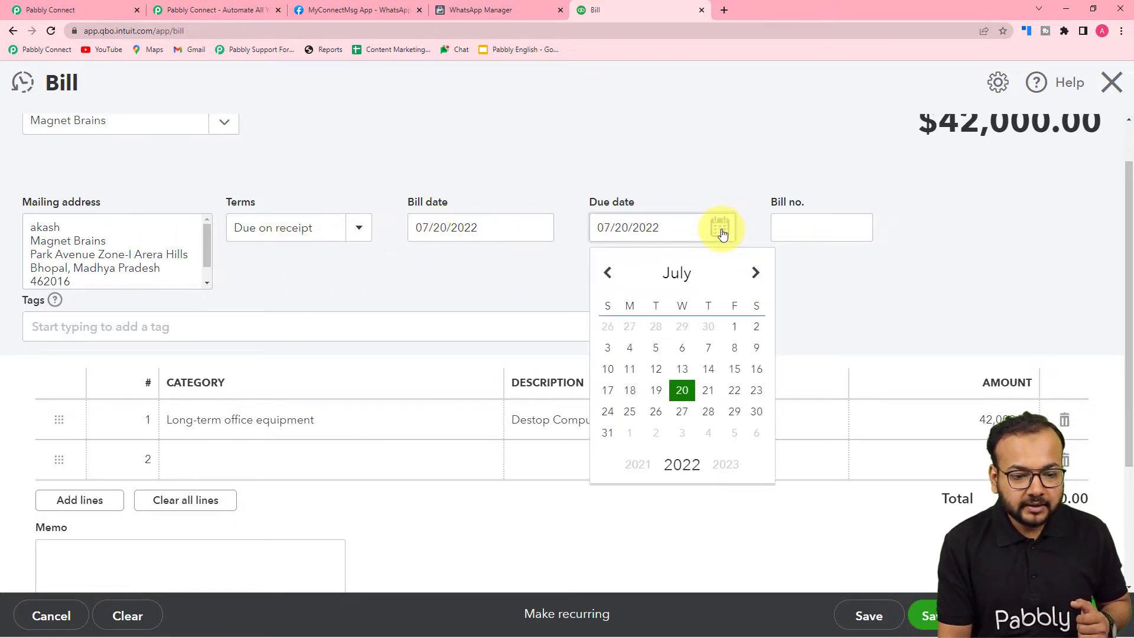
left_click(756, 412)
scroll(276, 284, "down", 1)
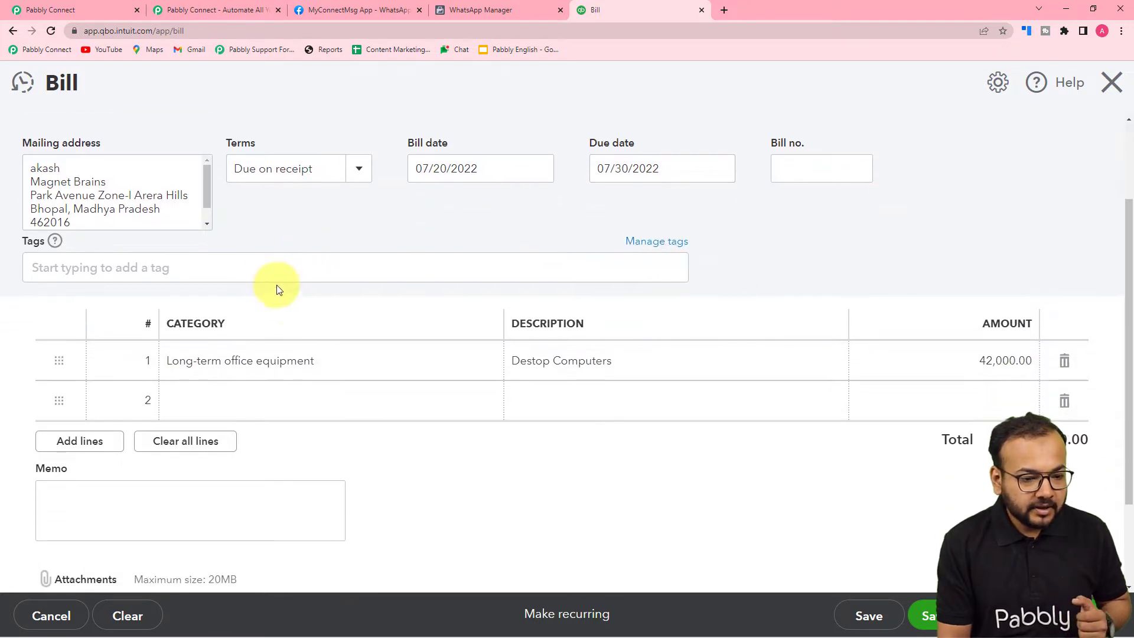
Add the 'New Cameras' tag to the bill.
left_click(265, 276)
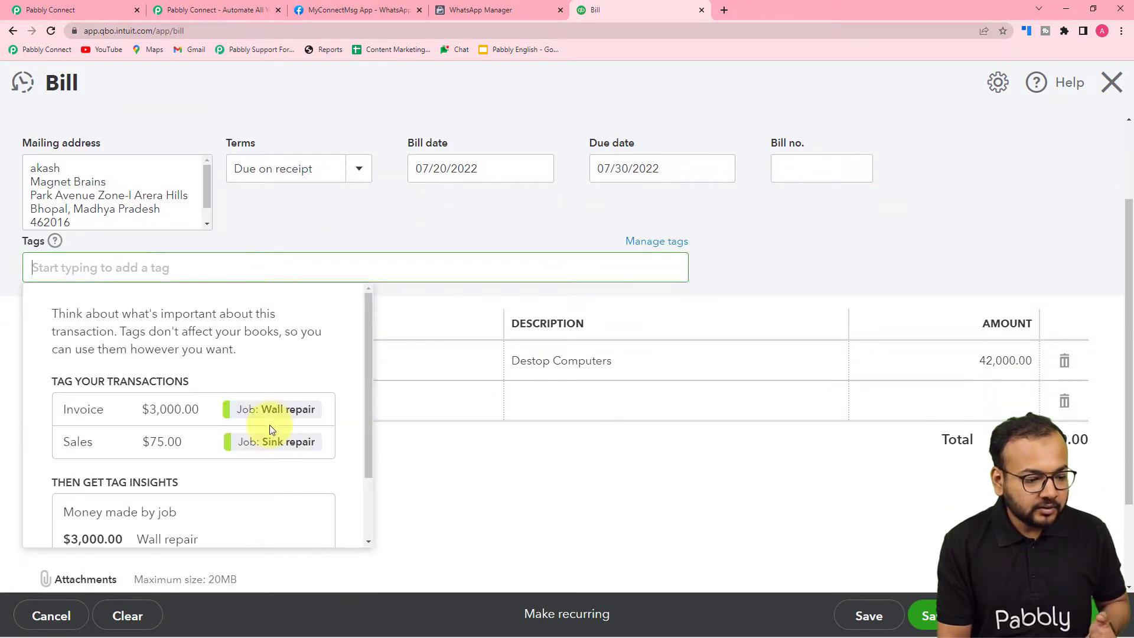
scroll(269, 424, "down", 3)
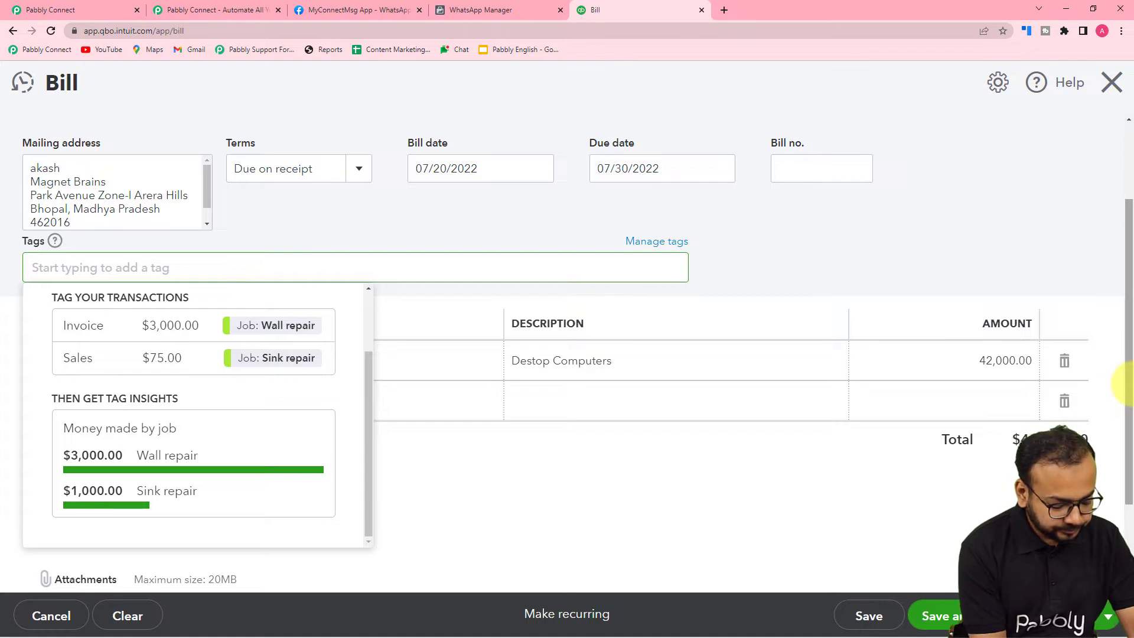
type("New")
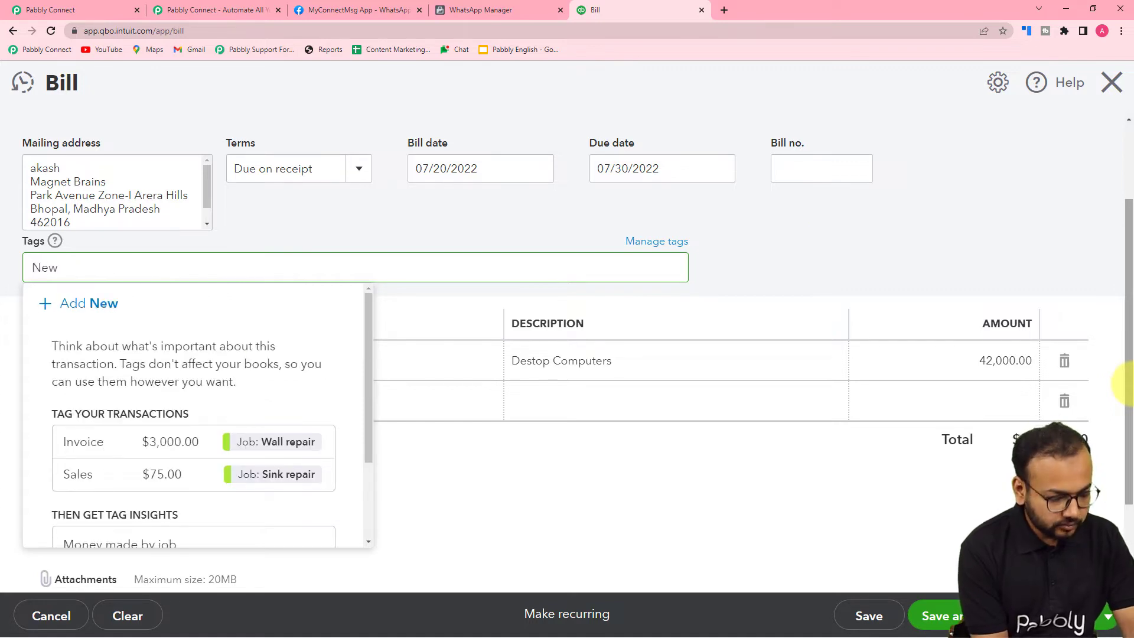
type(" Cameras")
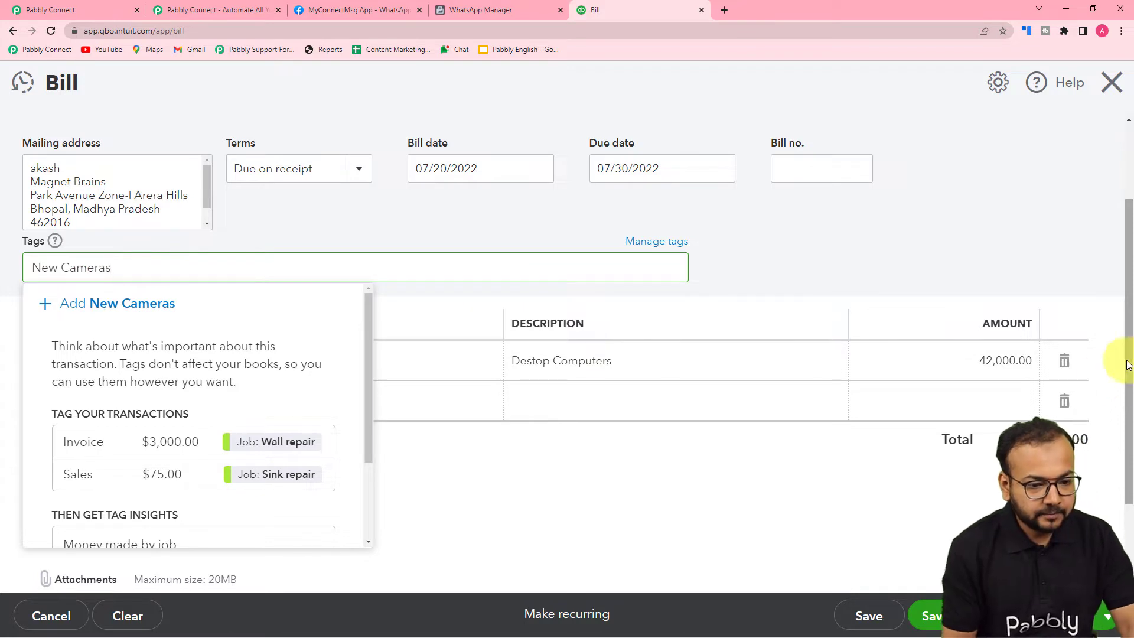
left_click(882, 265)
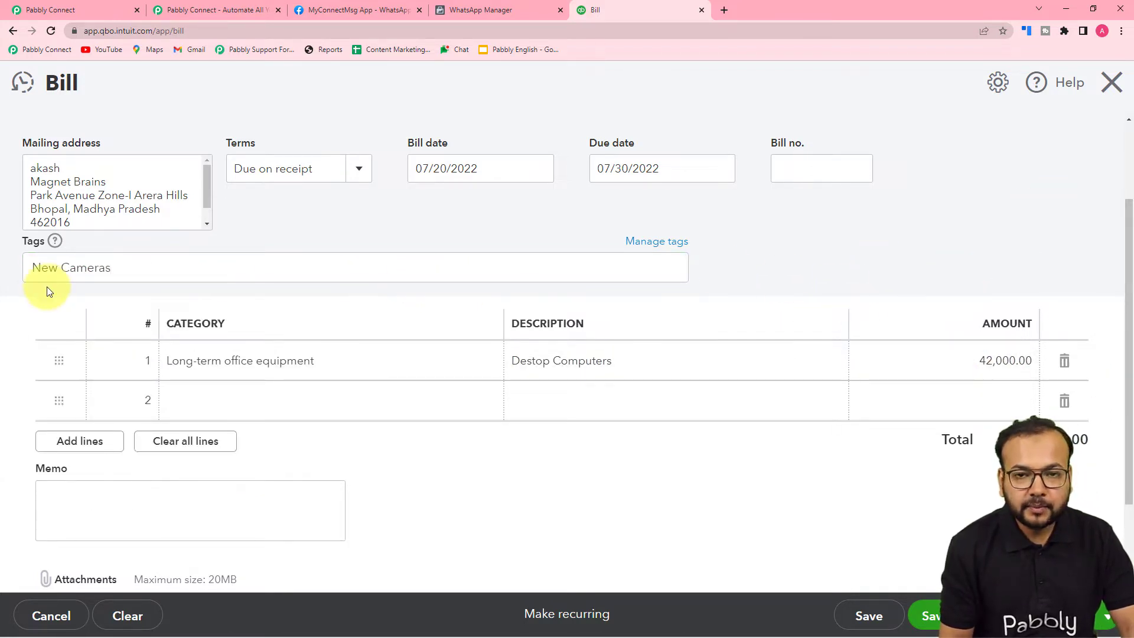
scroll(47, 291, "down", 2)
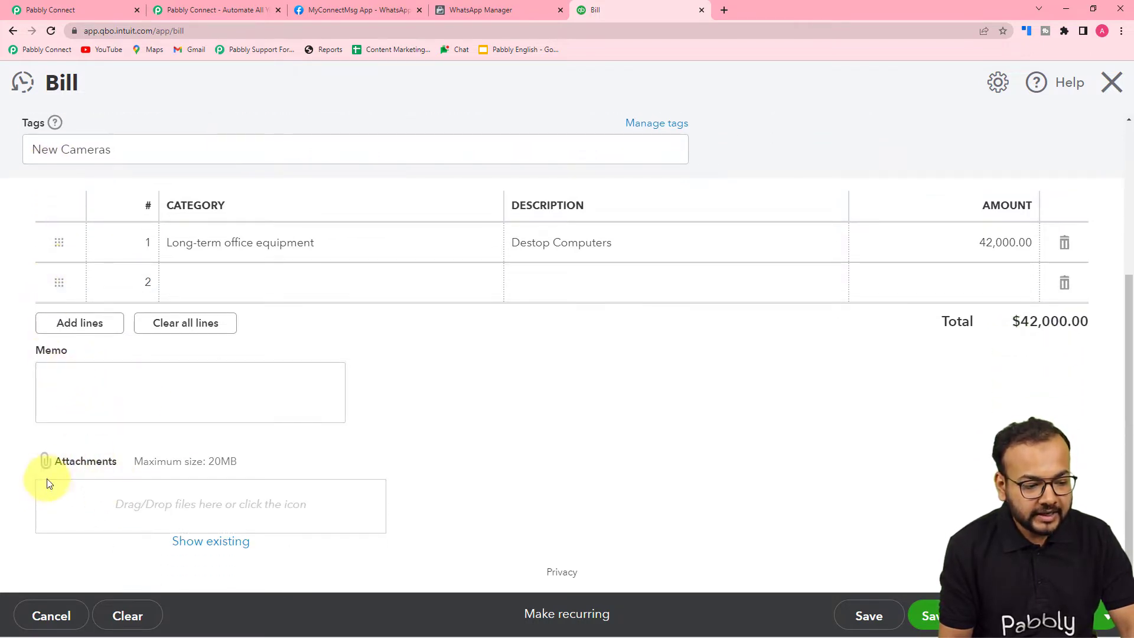
scroll(104, 479, "up", 1)
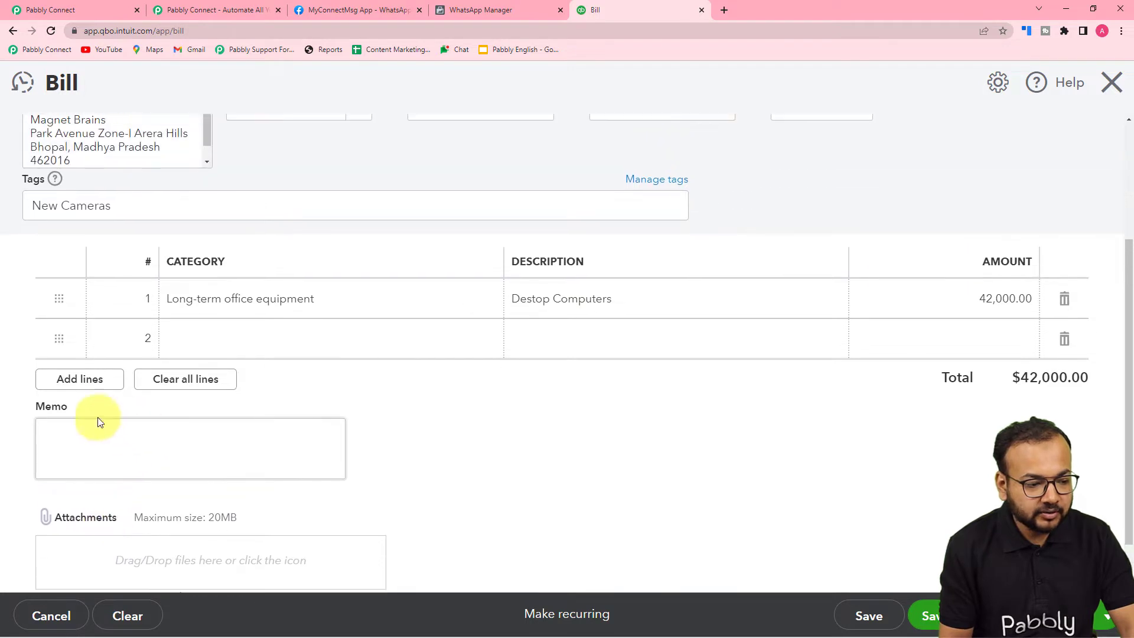
Set line 2's category to Long-term office equipment under Expensive items.
left_click(236, 338)
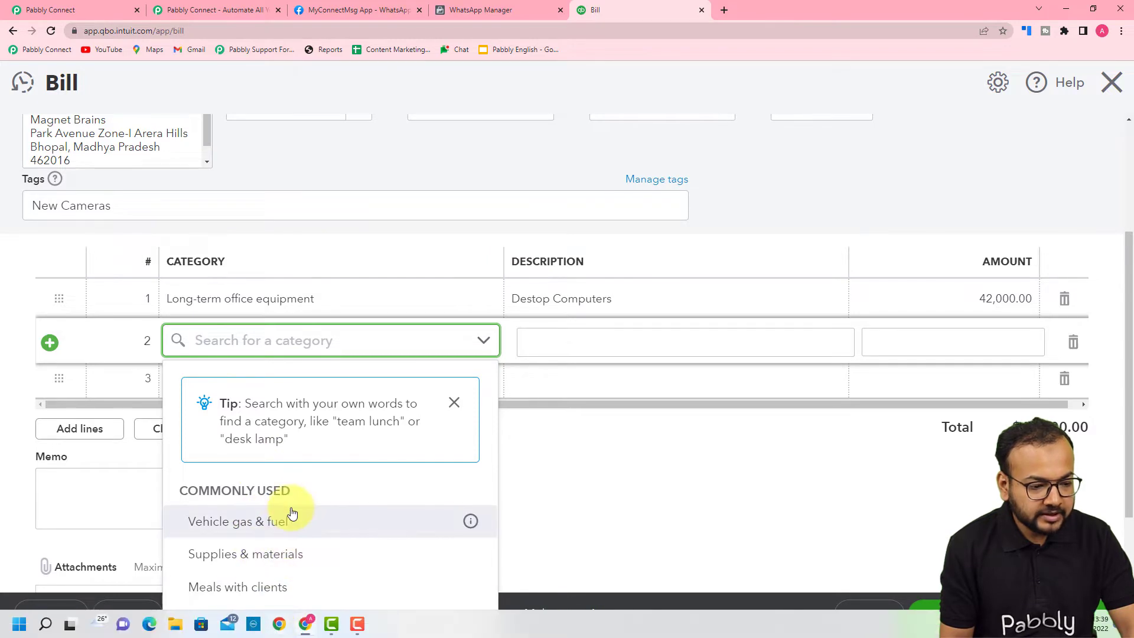
left_click(268, 629)
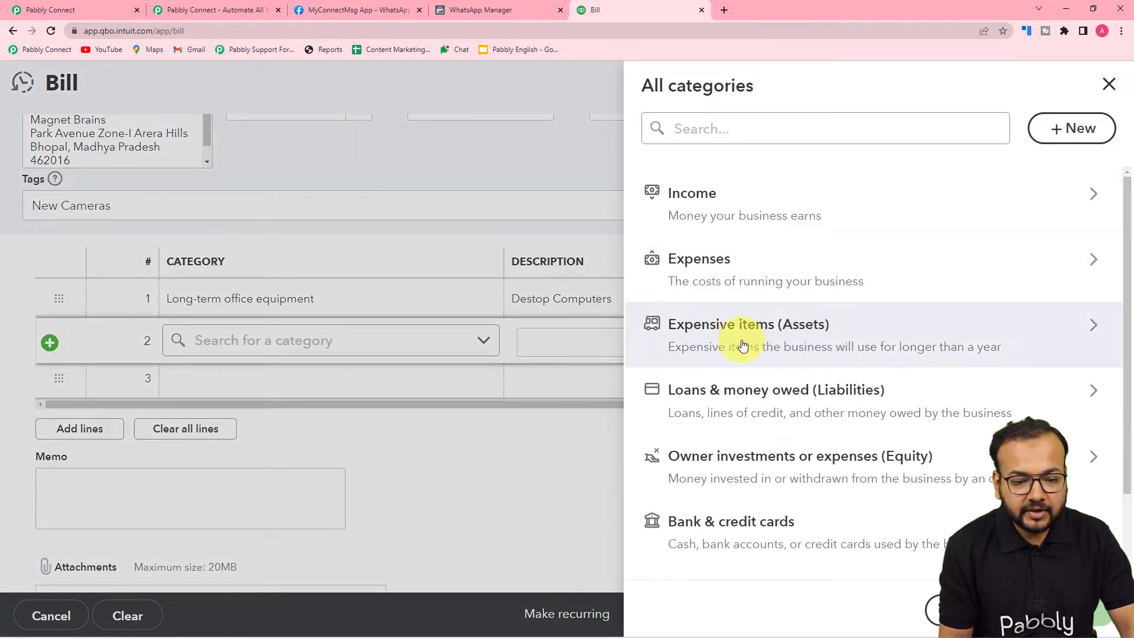
left_click(743, 345)
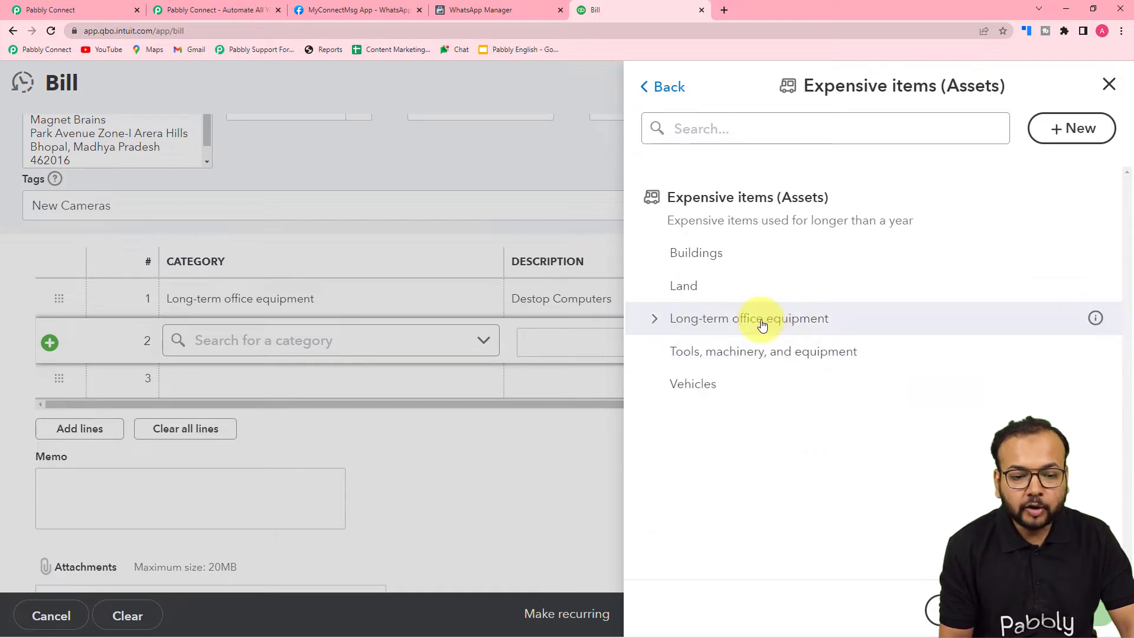
left_click(750, 323)
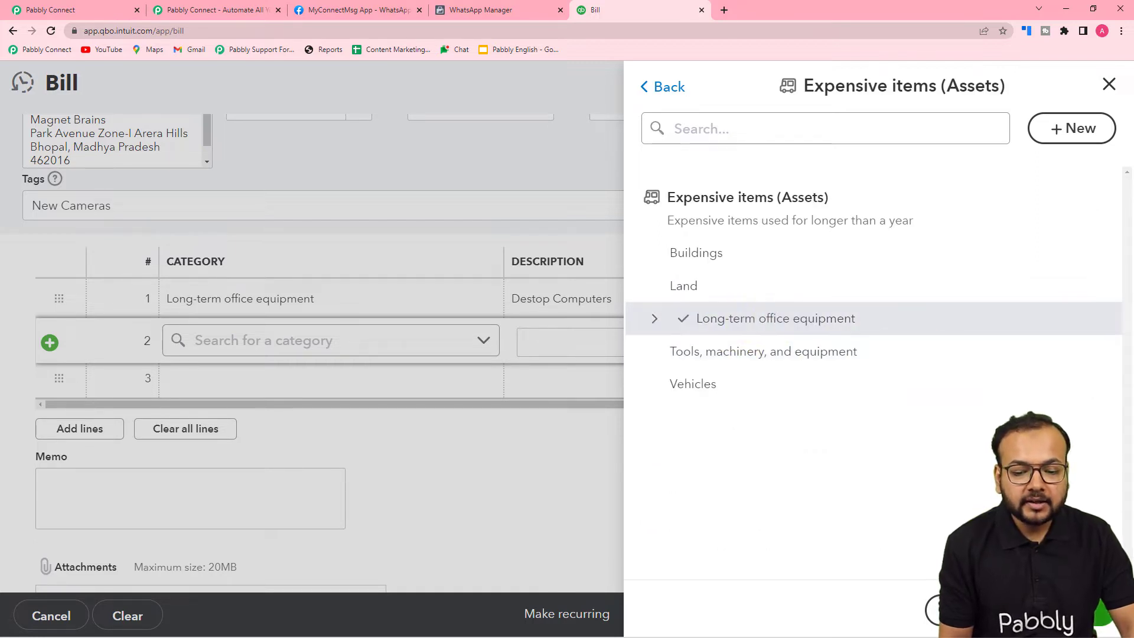
left_click(552, 459)
left_click(551, 458)
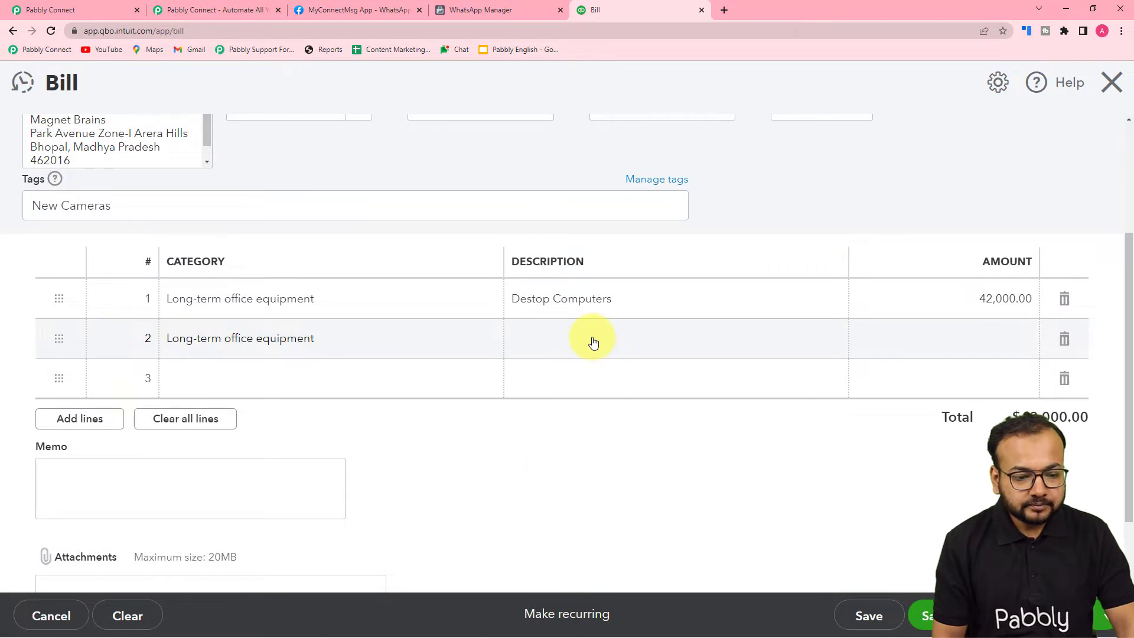
Enter line 2 with description 'Video Cameras DSLR' and amount 50,000.
left_click(593, 341)
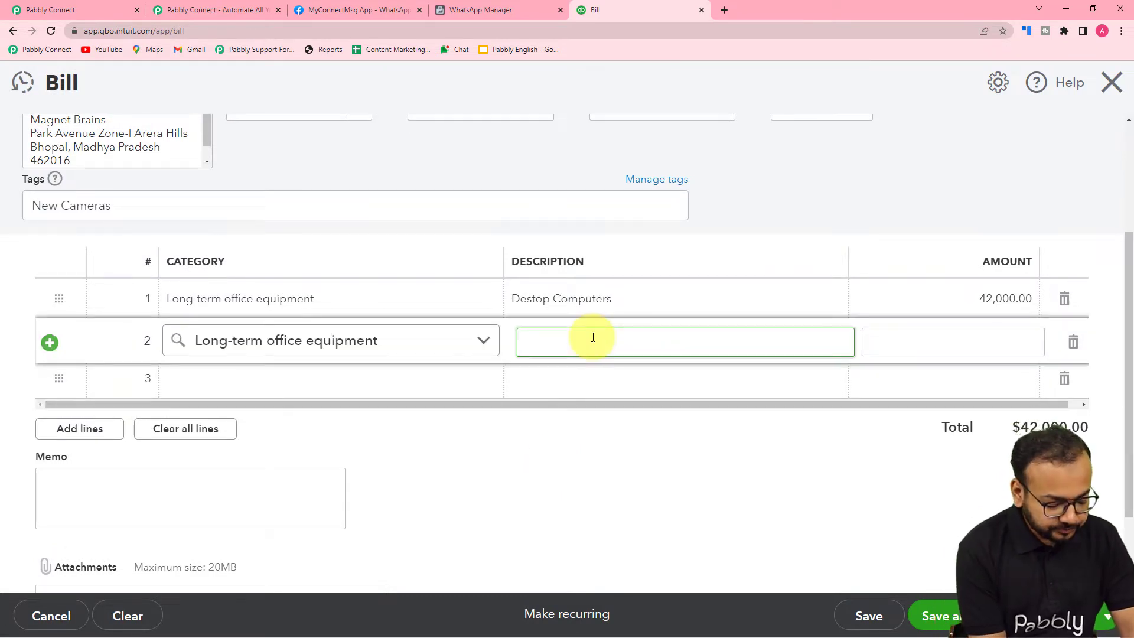
type("Vie")
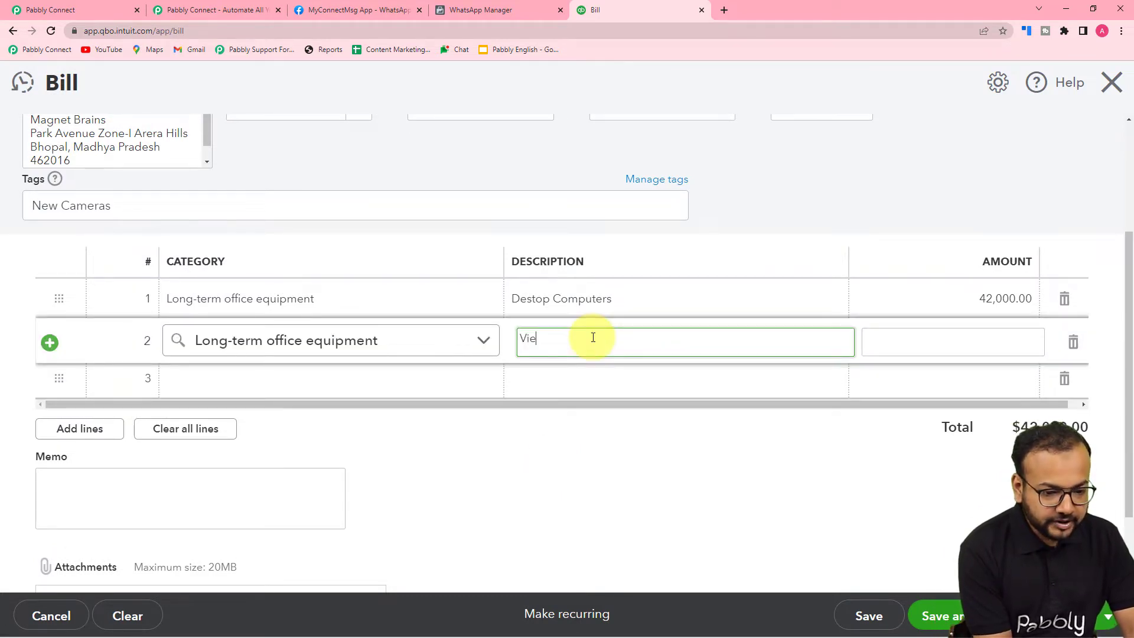
key("BackSpace")
type("deo Cam")
key("BackSpace")
key("BackSpace")
type("amer")
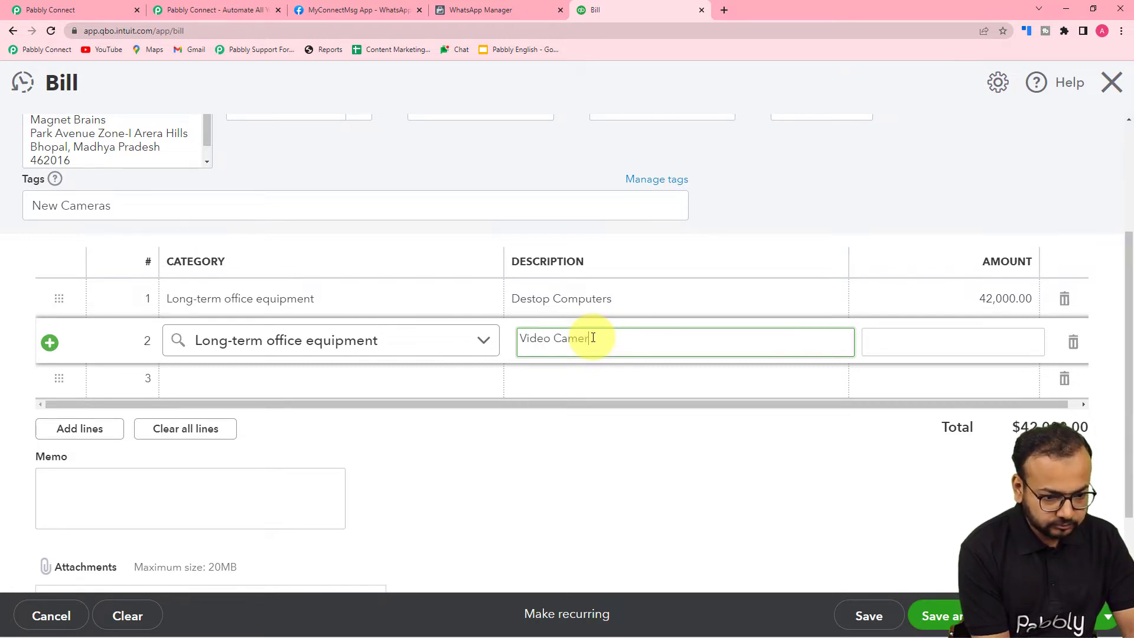
type("as DSLR")
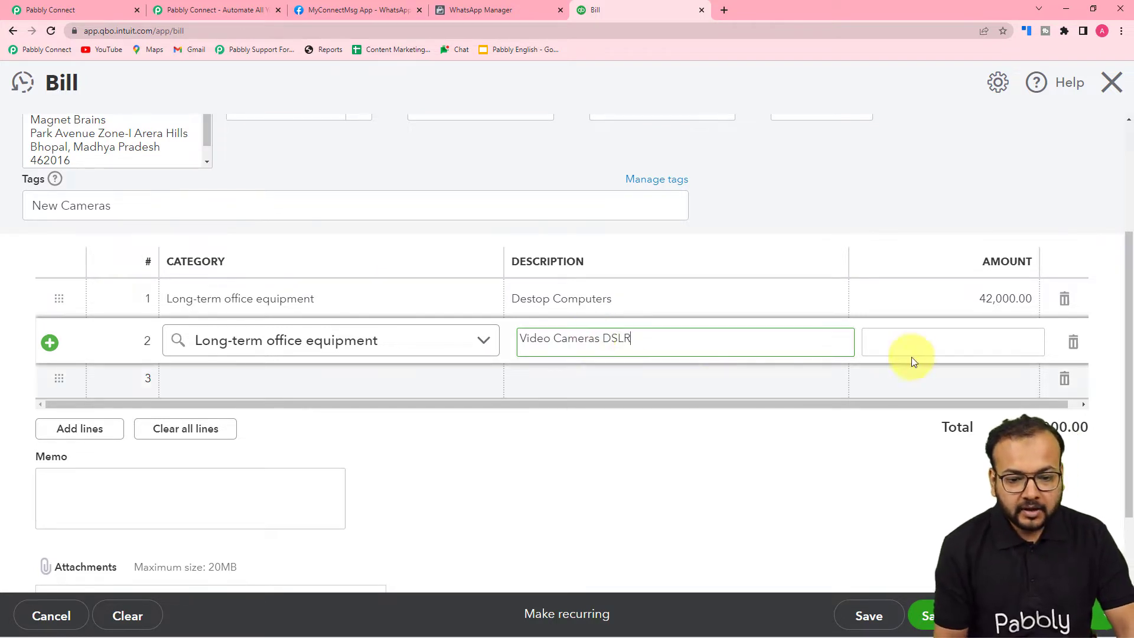
left_click(934, 343)
type("50000")
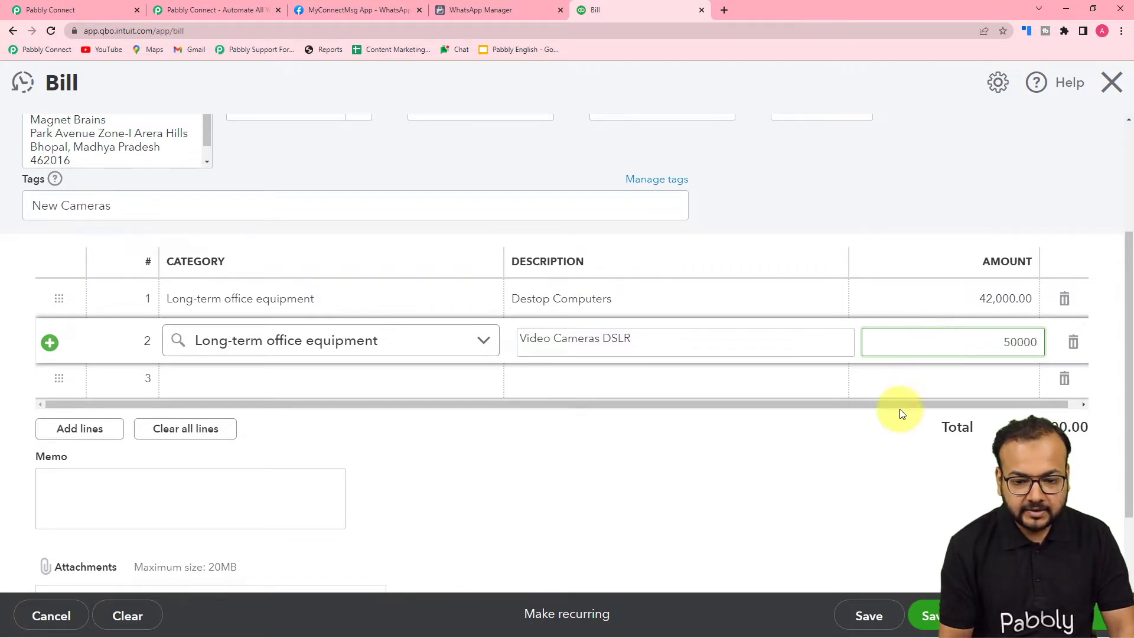
left_click(871, 462)
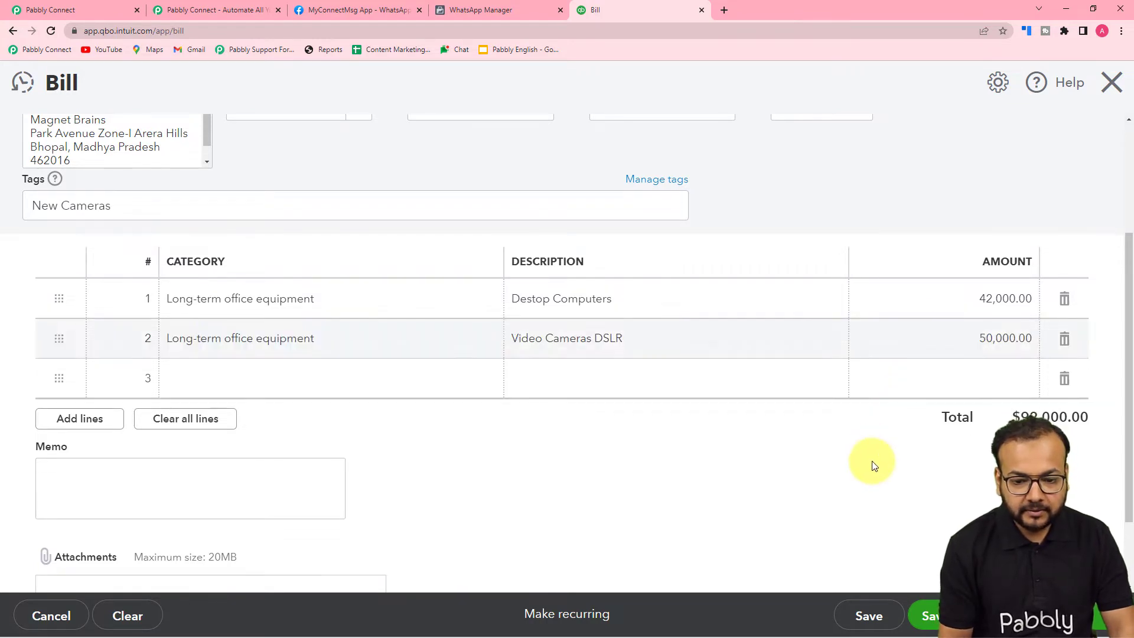
Save the $92,000.00 bill, close it, and go back to the Pabbly Connect workflow.
left_click(850, 611)
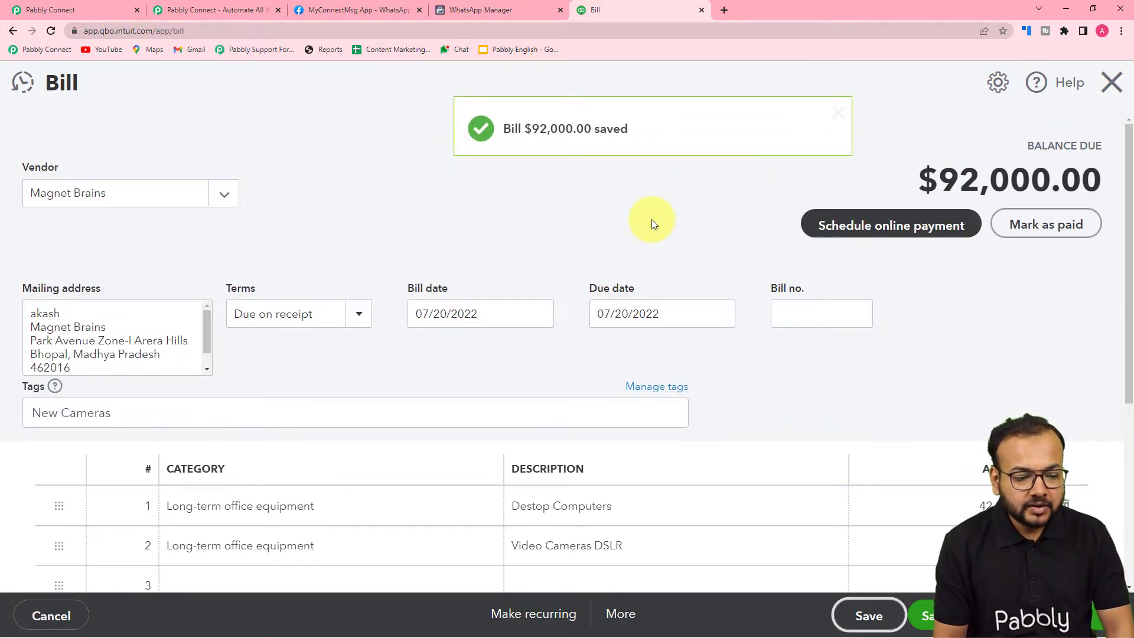
scroll(651, 218, "down", 2)
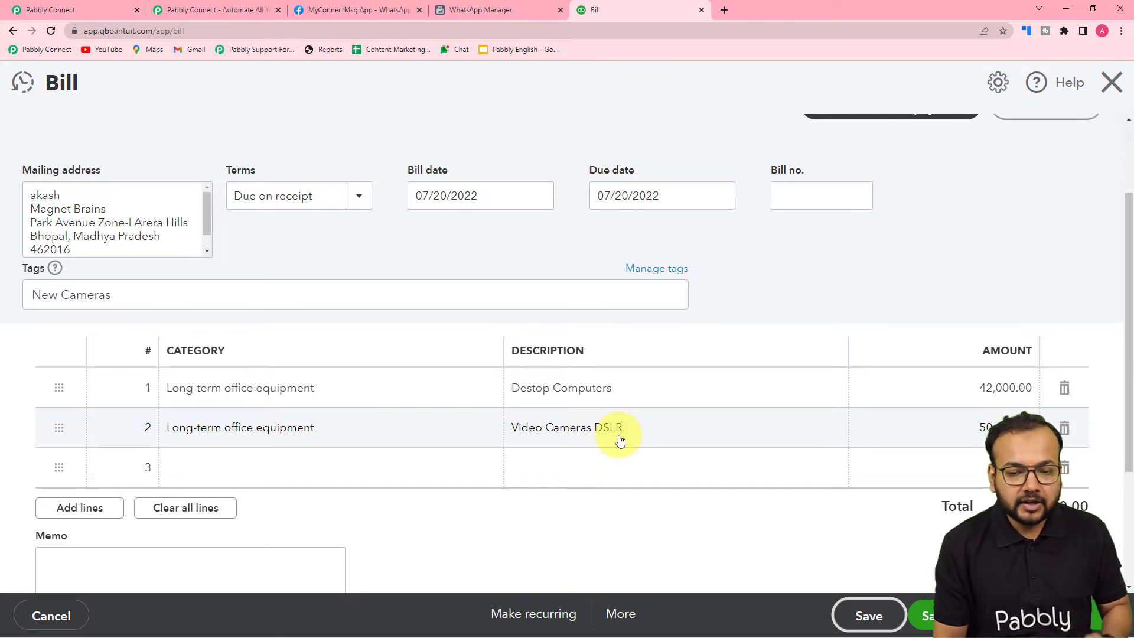
scroll(976, 276, "up", 2)
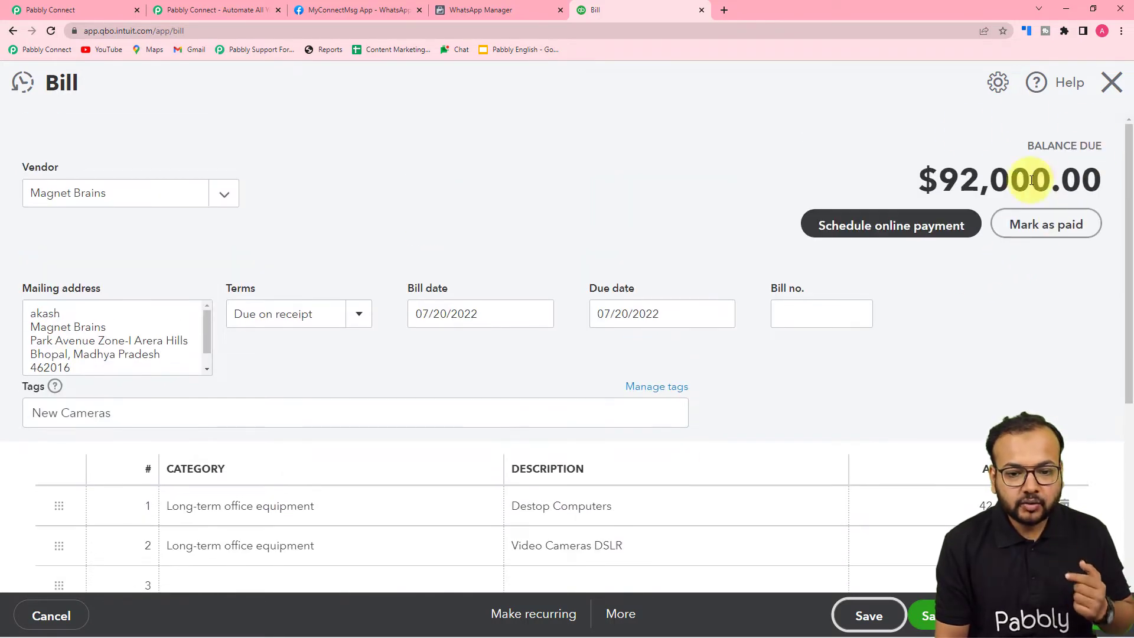
left_click(1113, 83)
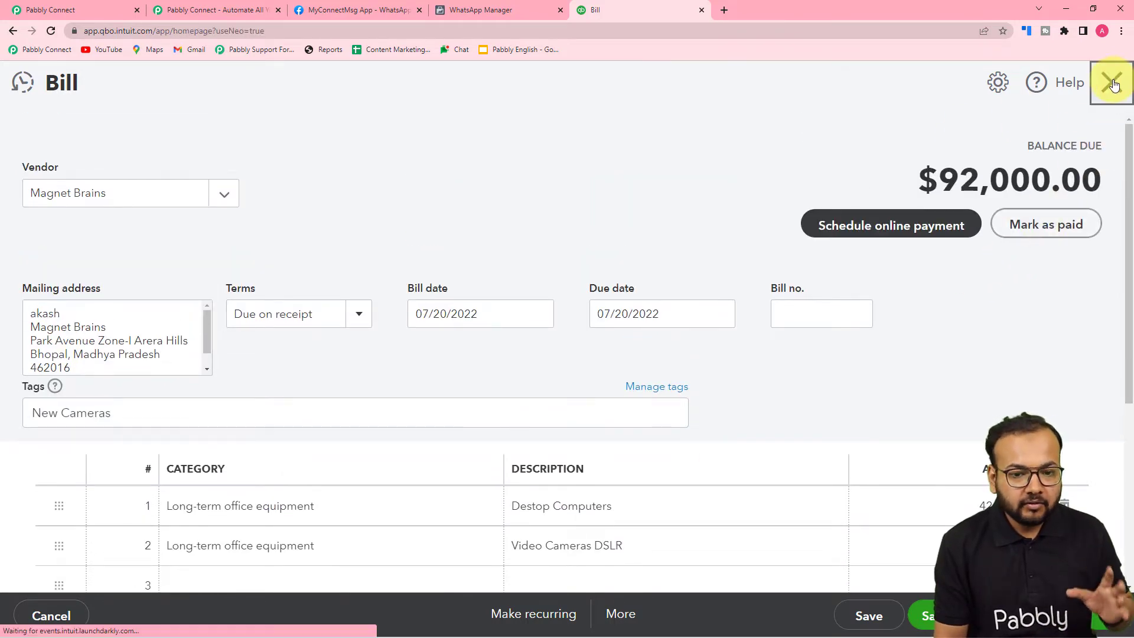
left_click(62, 11)
left_click(244, 372)
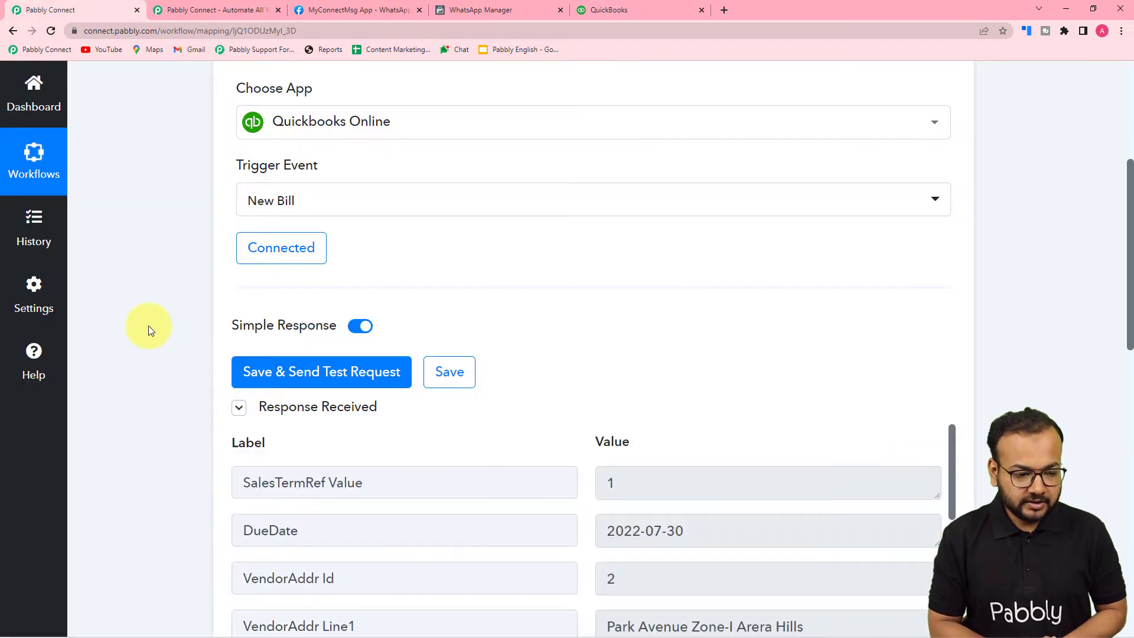
scroll(147, 325, "down", 4)
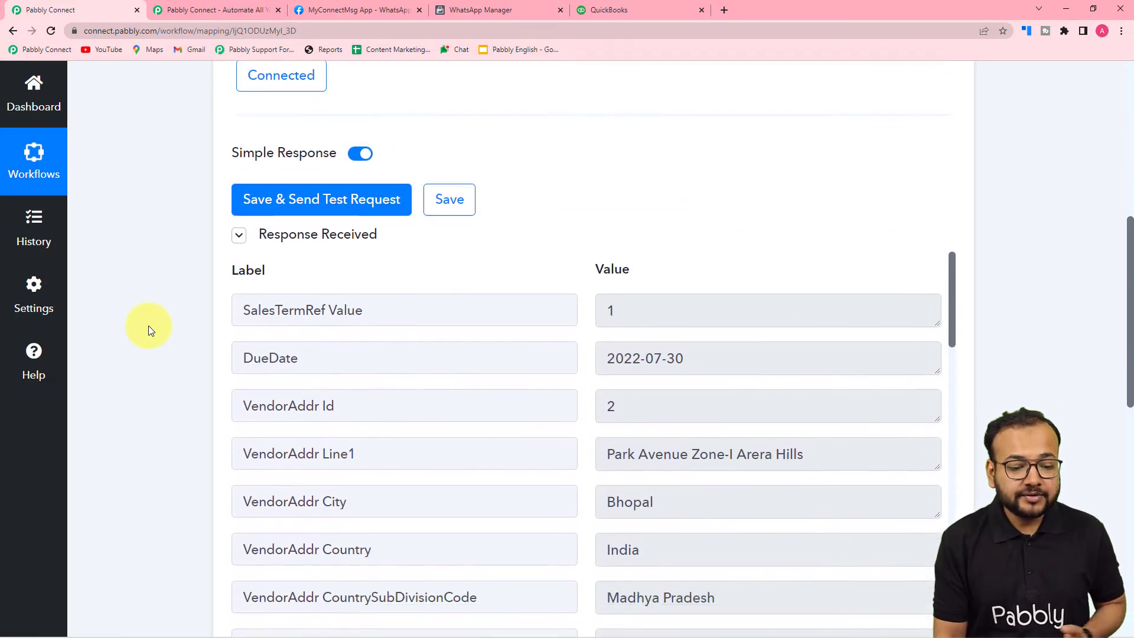
scroll(425, 380, "down", 2)
scroll(425, 380, "up", 2)
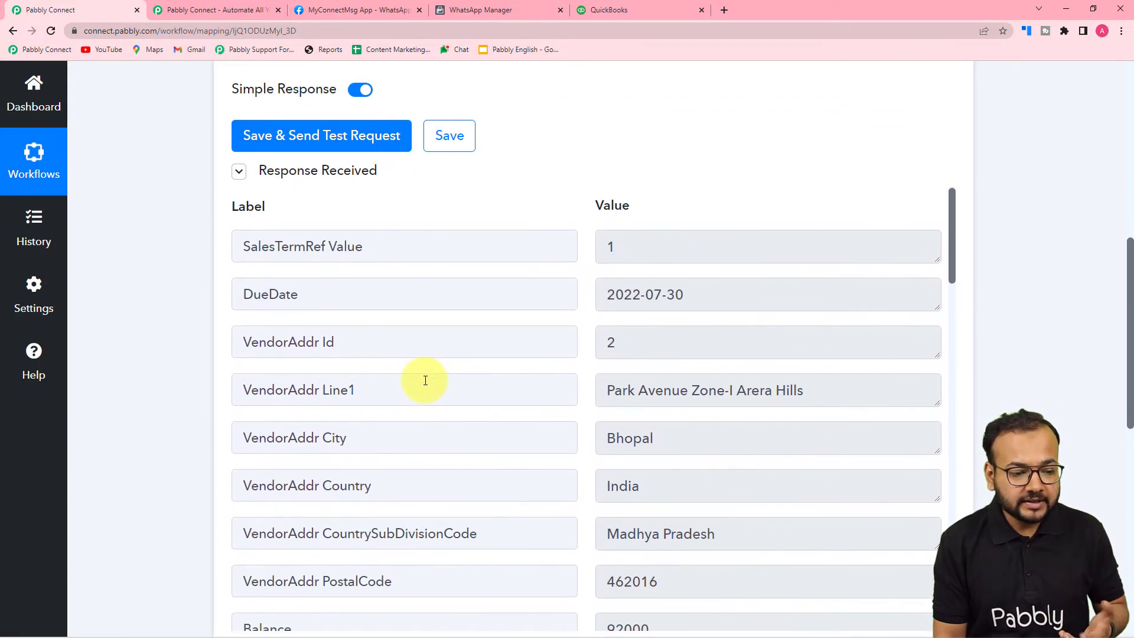
scroll(425, 380, "down", 2)
scroll(574, 296, "down", 1)
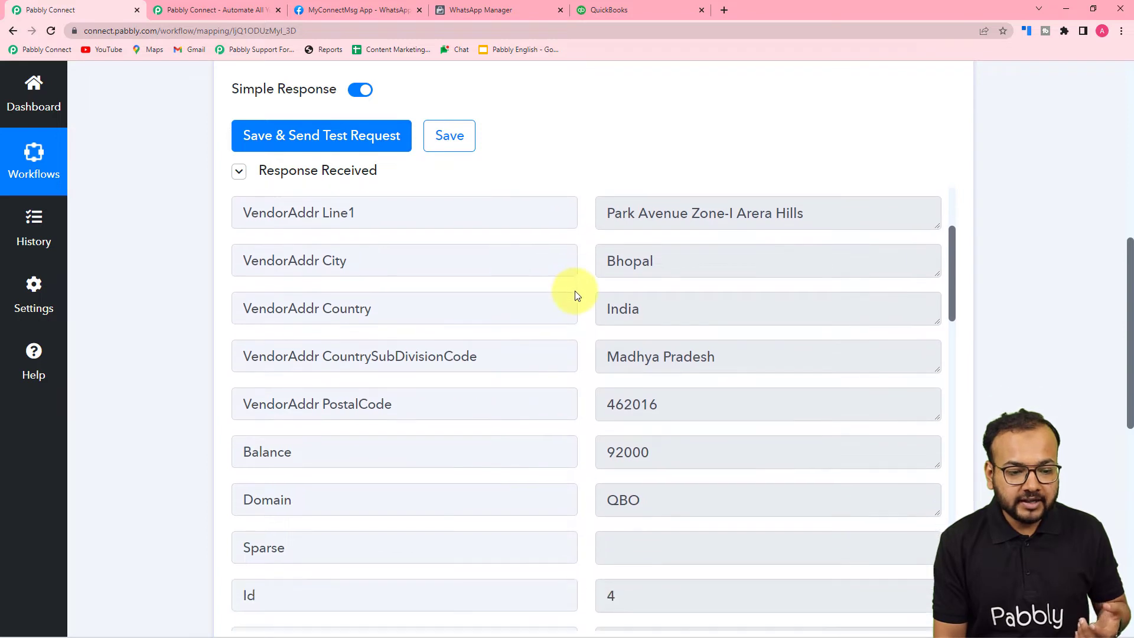
scroll(468, 318, "down", 3)
scroll(468, 318, "down", 4)
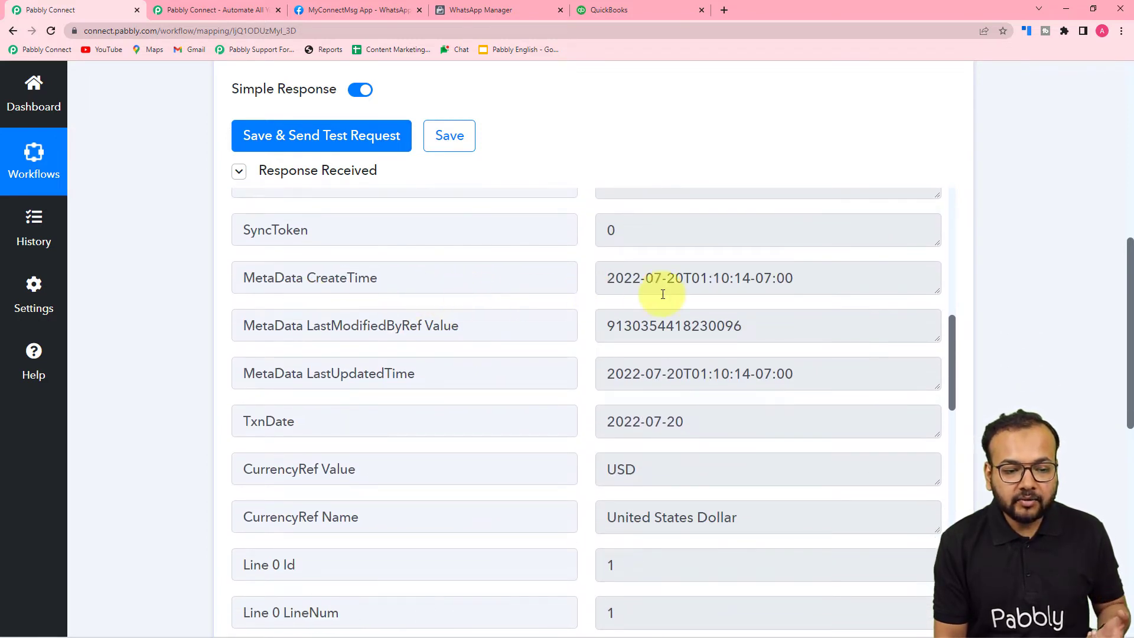
scroll(396, 351, "down", 4)
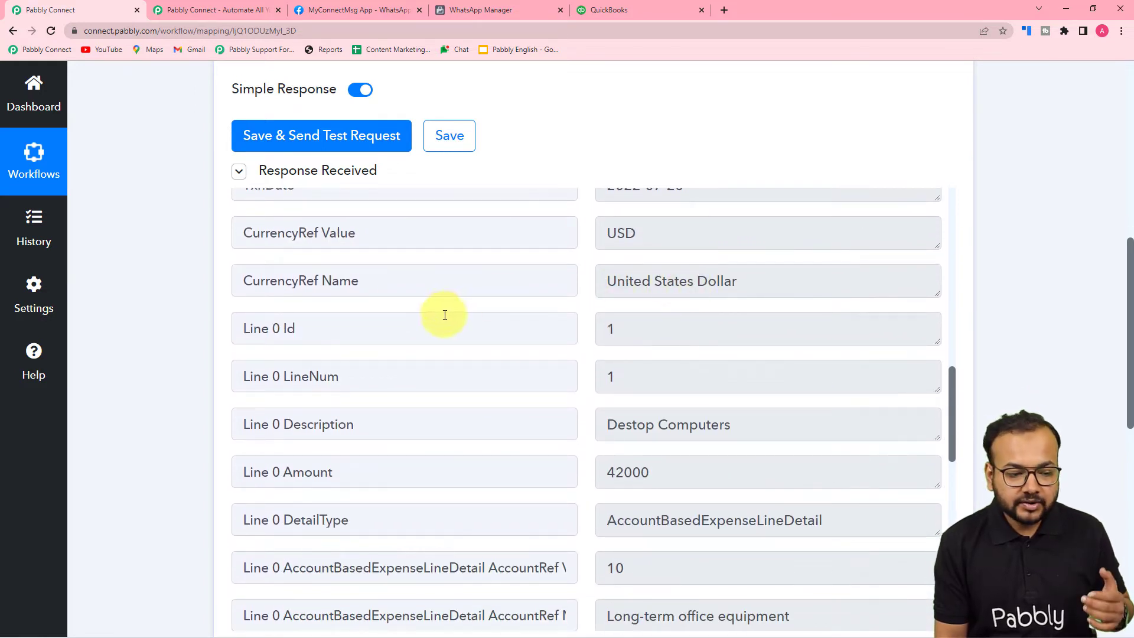
scroll(444, 314, "down", 4)
scroll(445, 315, "up", 1)
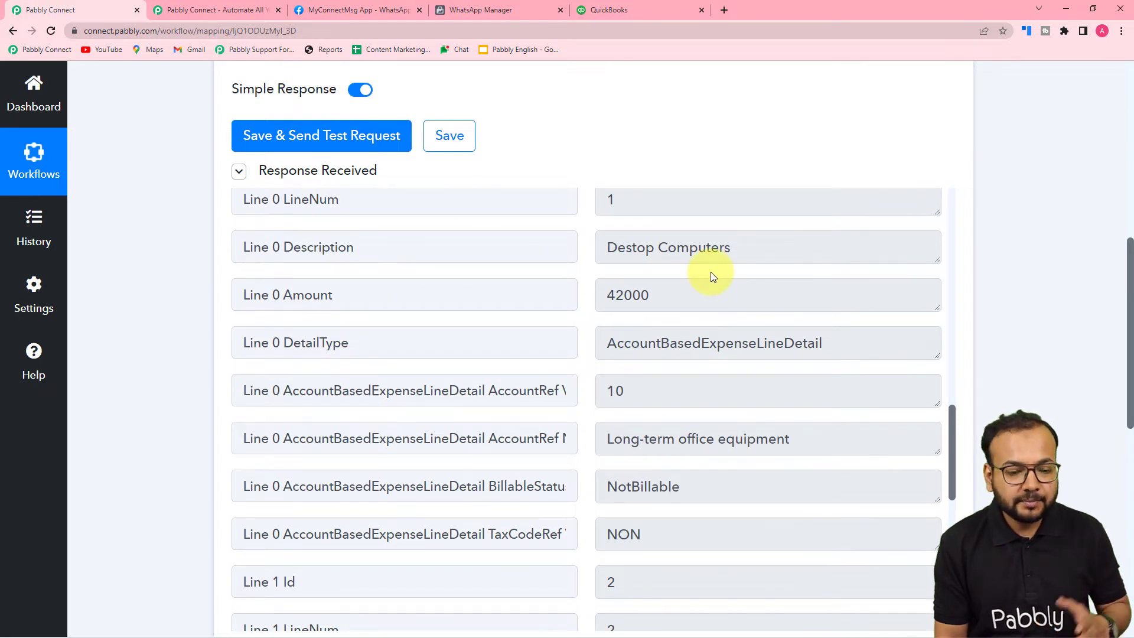
scroll(533, 321, "down", 3)
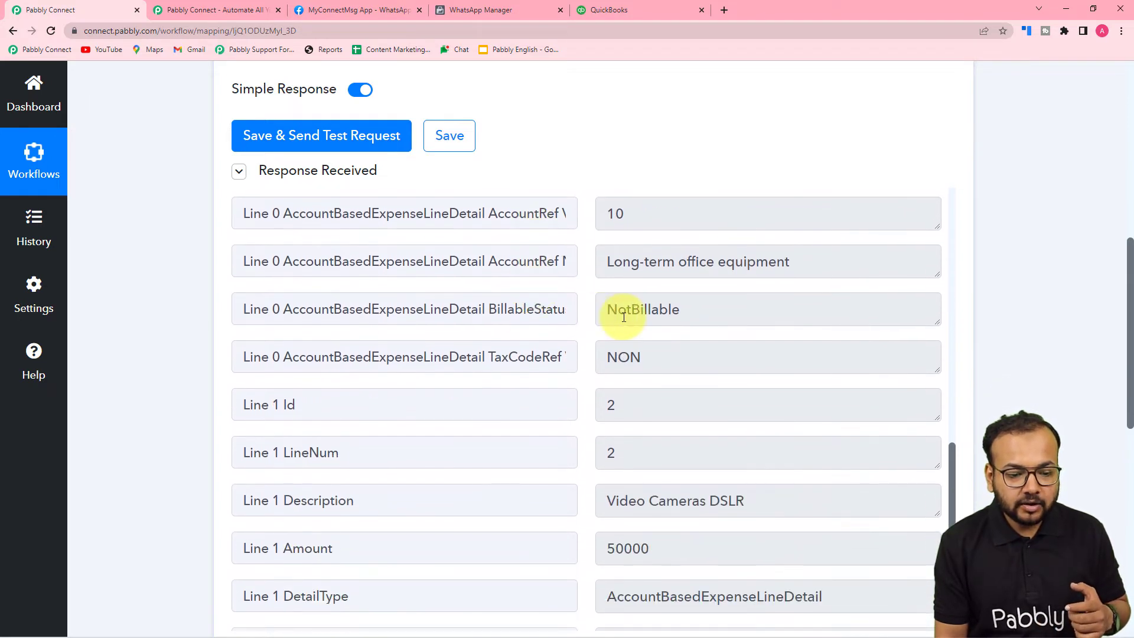
scroll(615, 312, "down", 2)
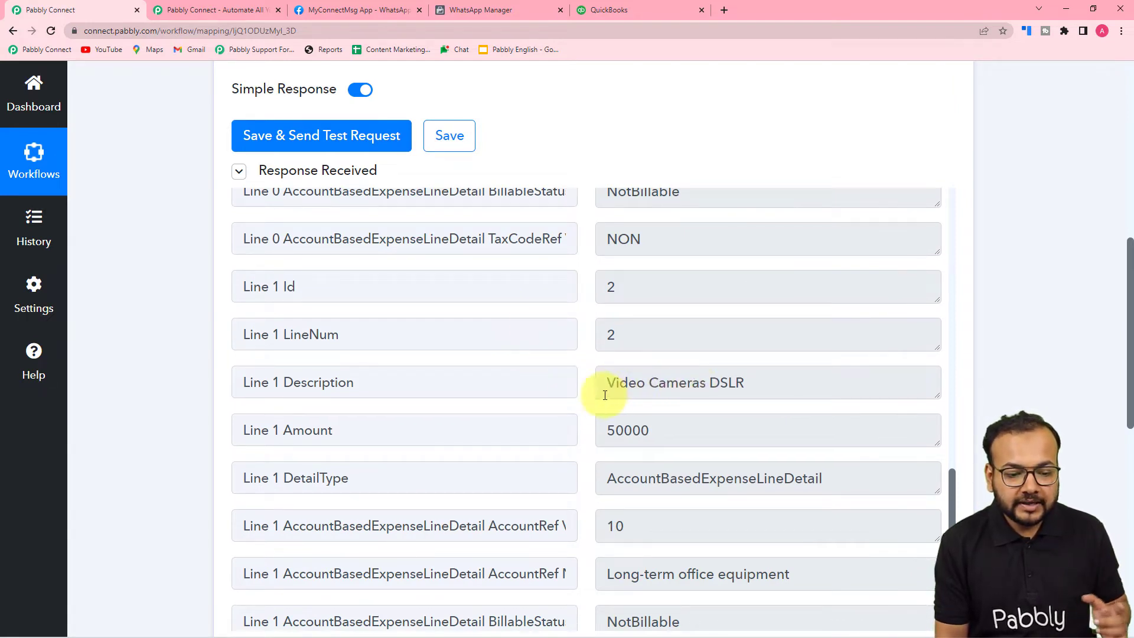
scroll(605, 395, "down", 5)
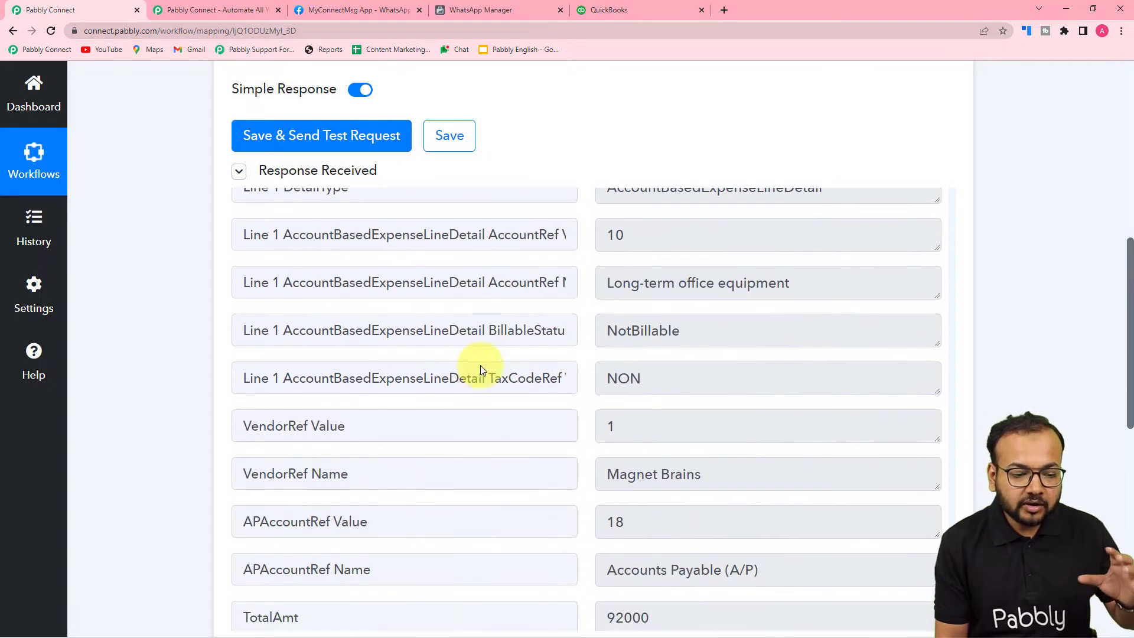
scroll(480, 365, "down", 3)
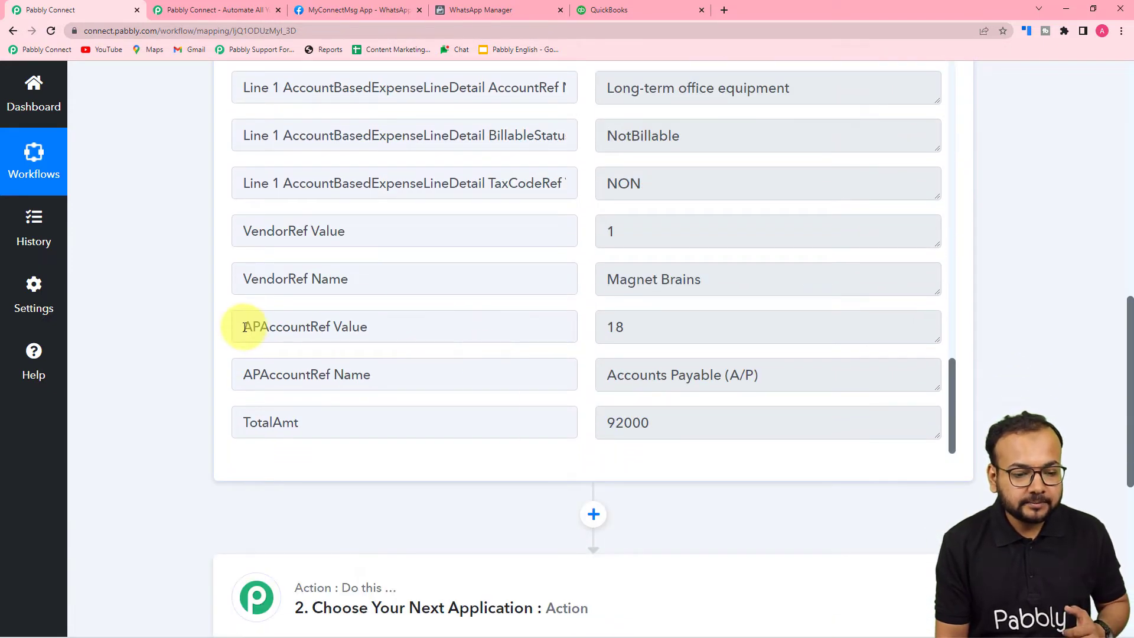
scroll(196, 331, "up", 2)
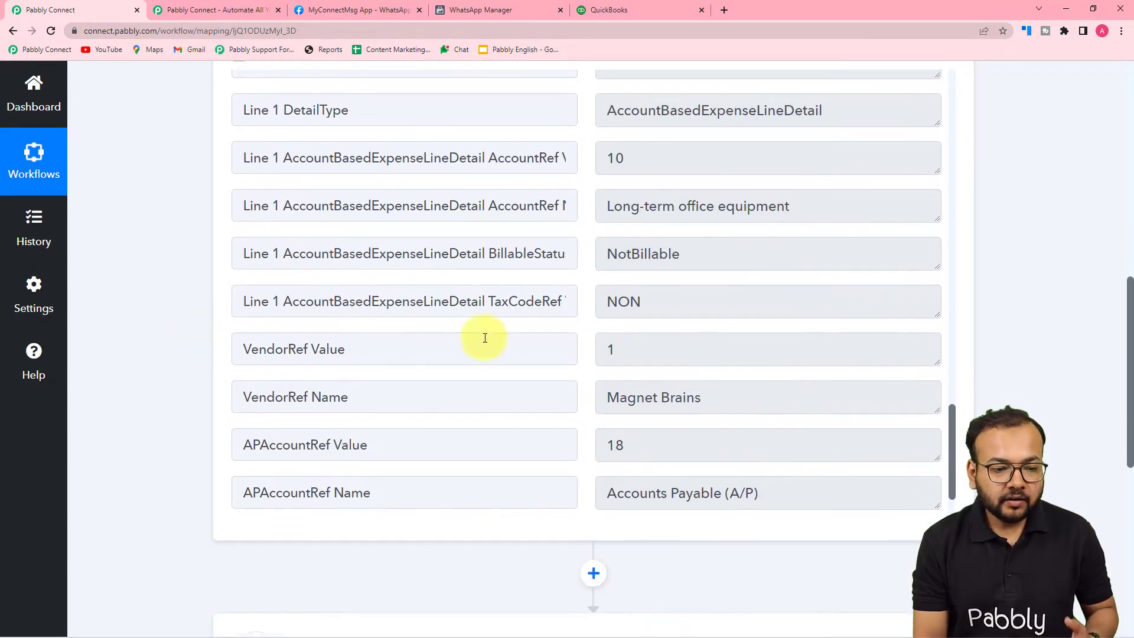
scroll(487, 254, "down", 1)
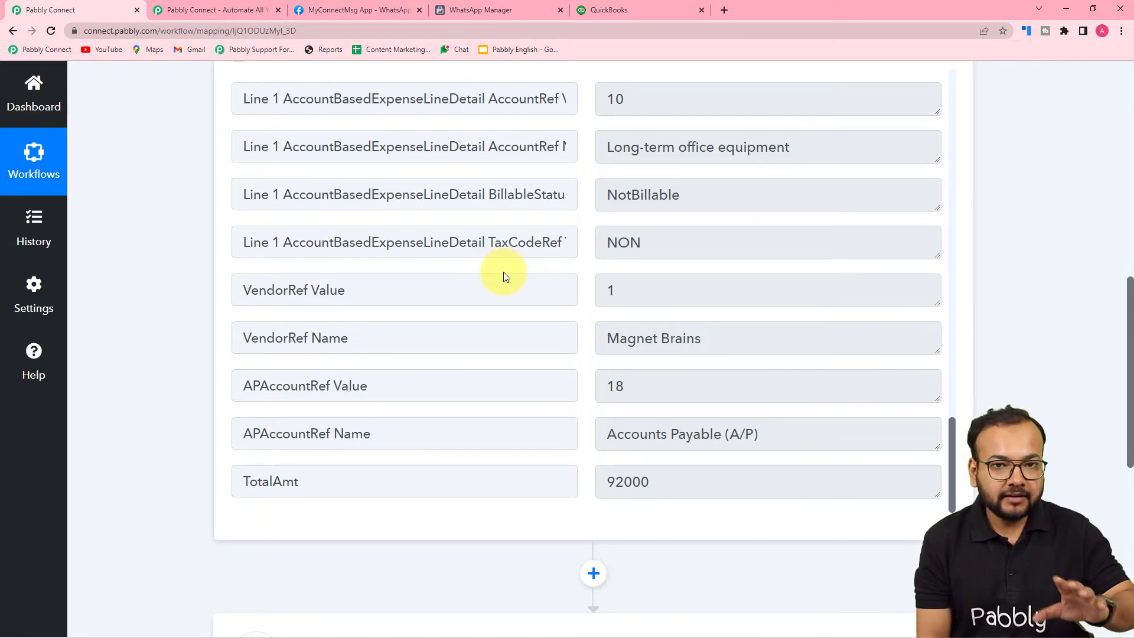
scroll(163, 320, "down", 2)
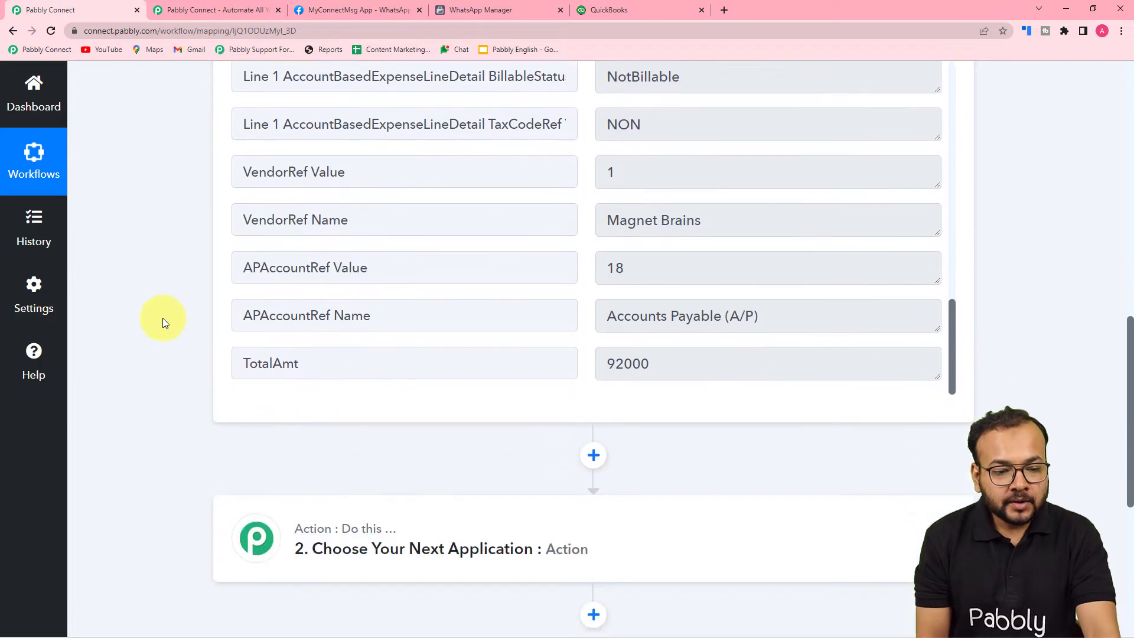
scroll(163, 322, "down", 4)
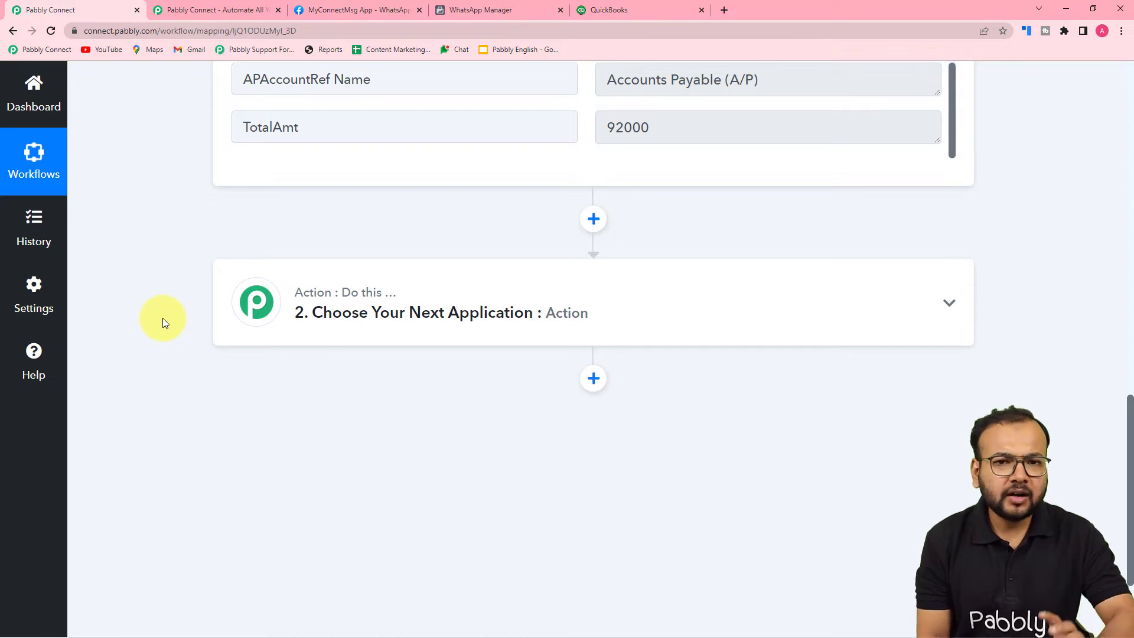
Search the apps for 'clou' and select WhatsApp Cloud API for the second step.
left_click(438, 326)
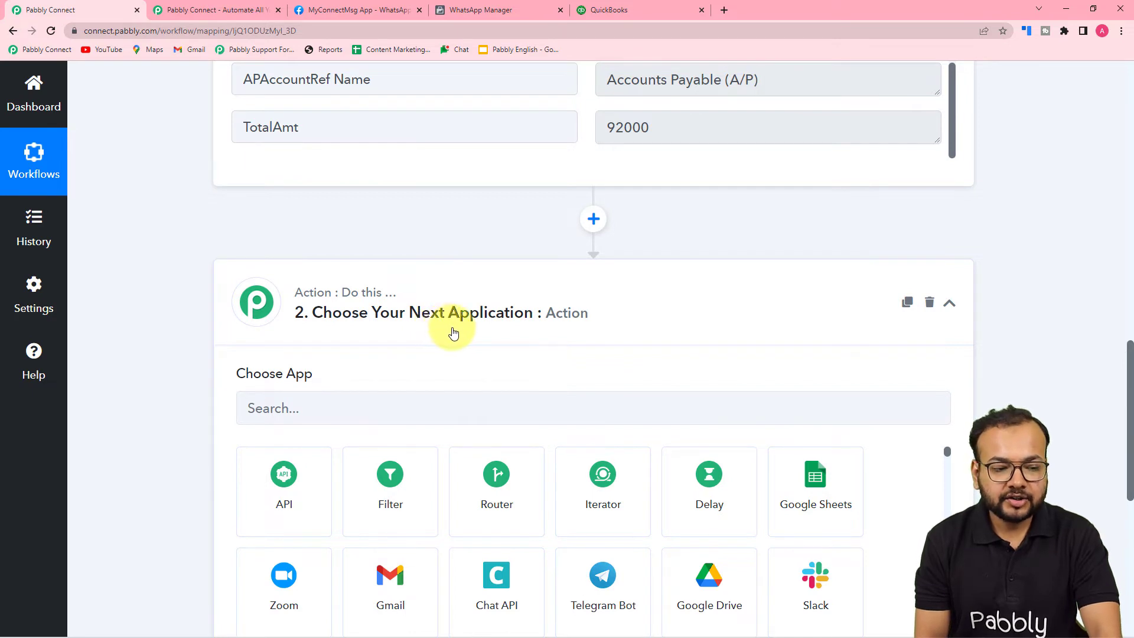
scroll(452, 331, "down", 2)
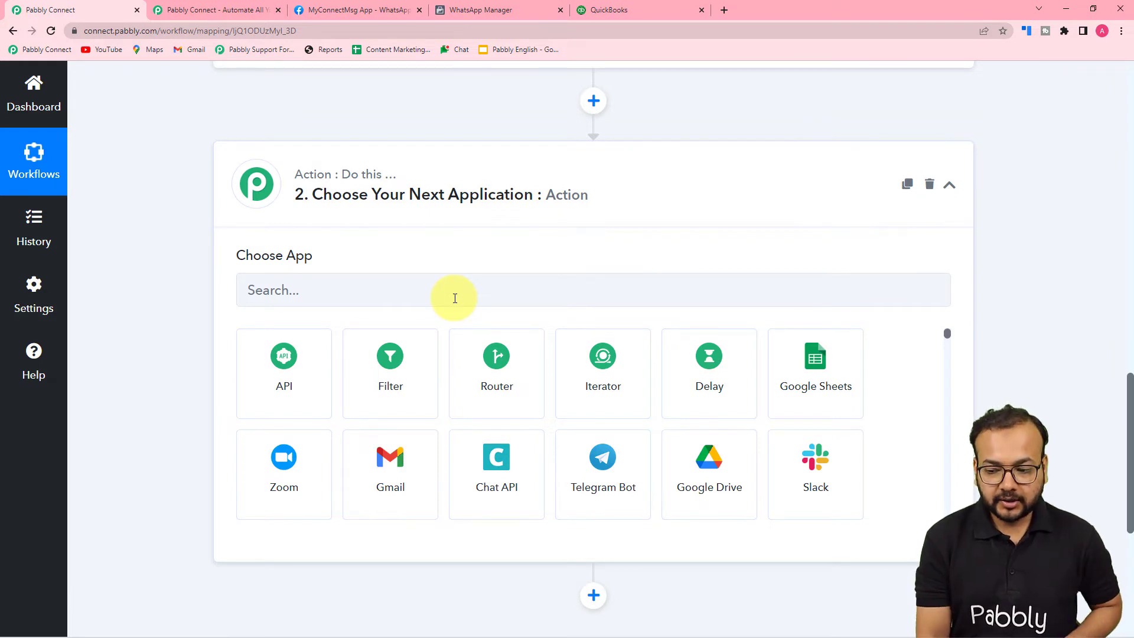
left_click(360, 298)
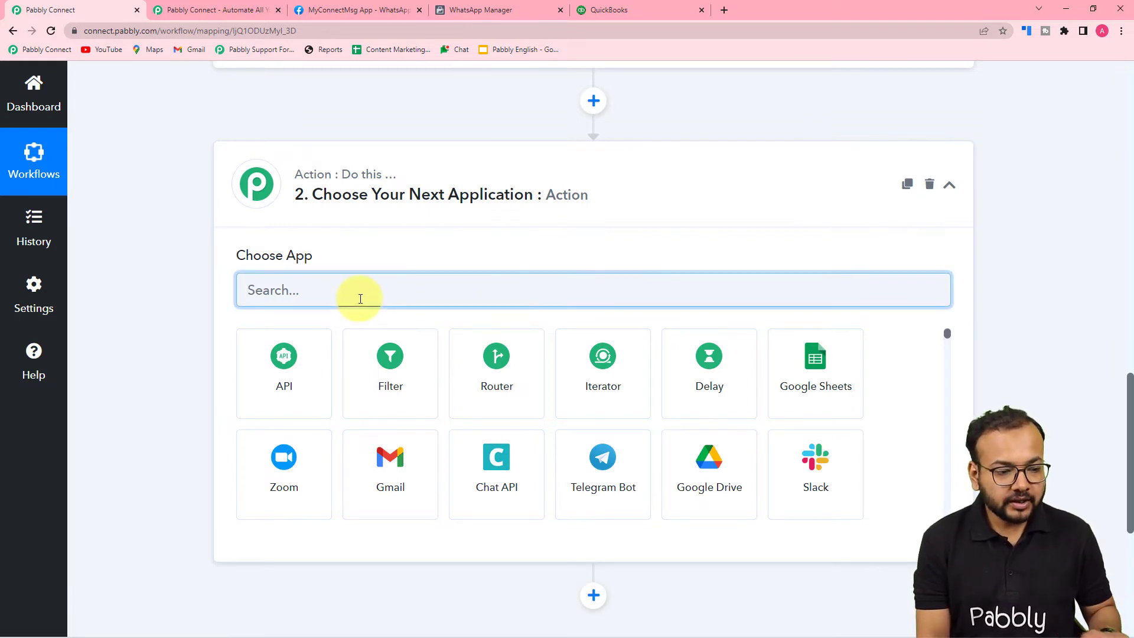
type("clo")
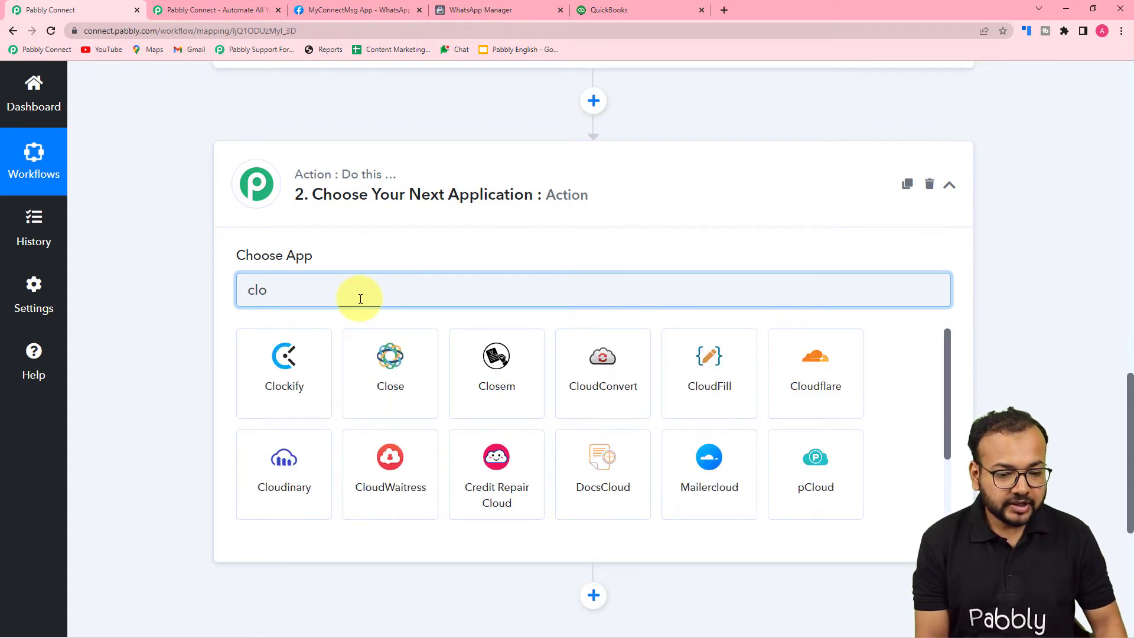
type("u")
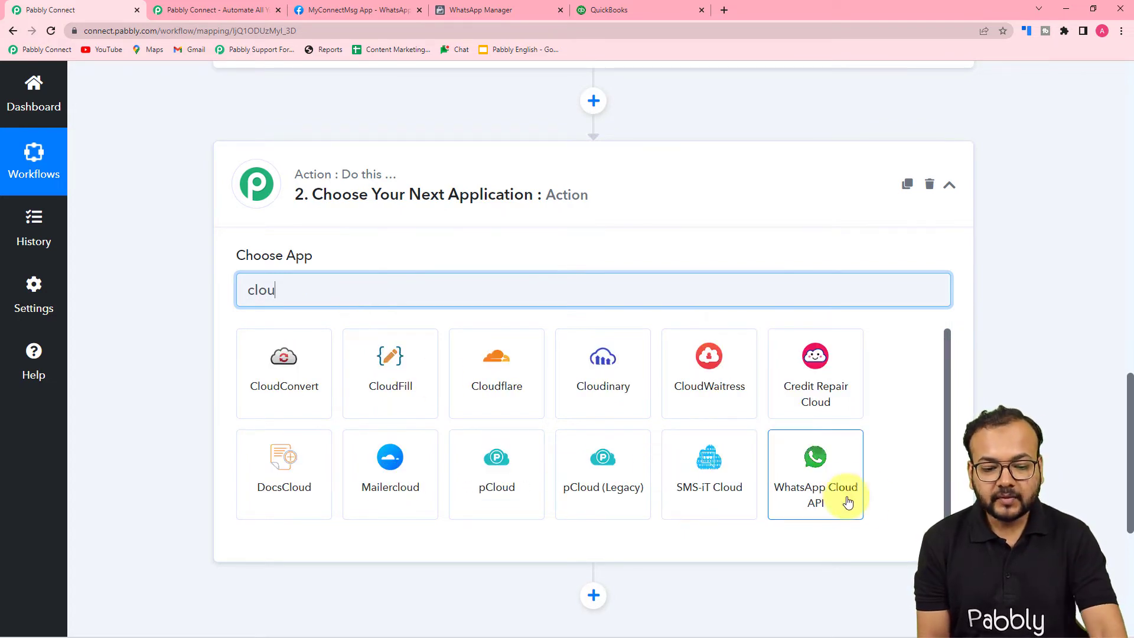
left_click(840, 494)
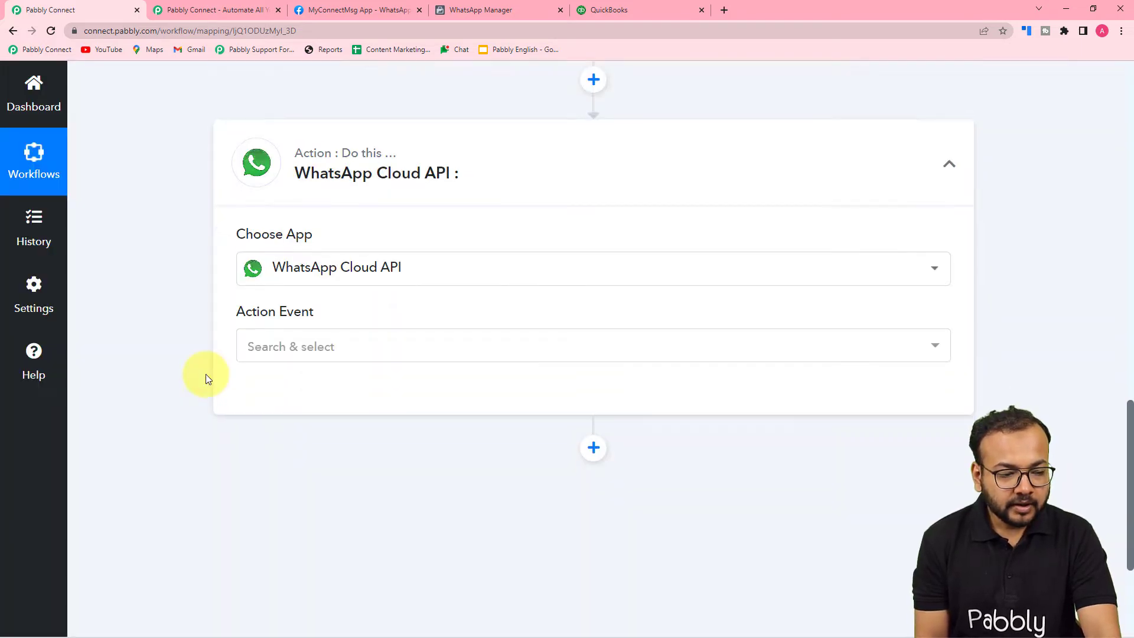
Choose Send Template Message as the action event and start a new WhatsApp Cloud API connection.
left_click(327, 260)
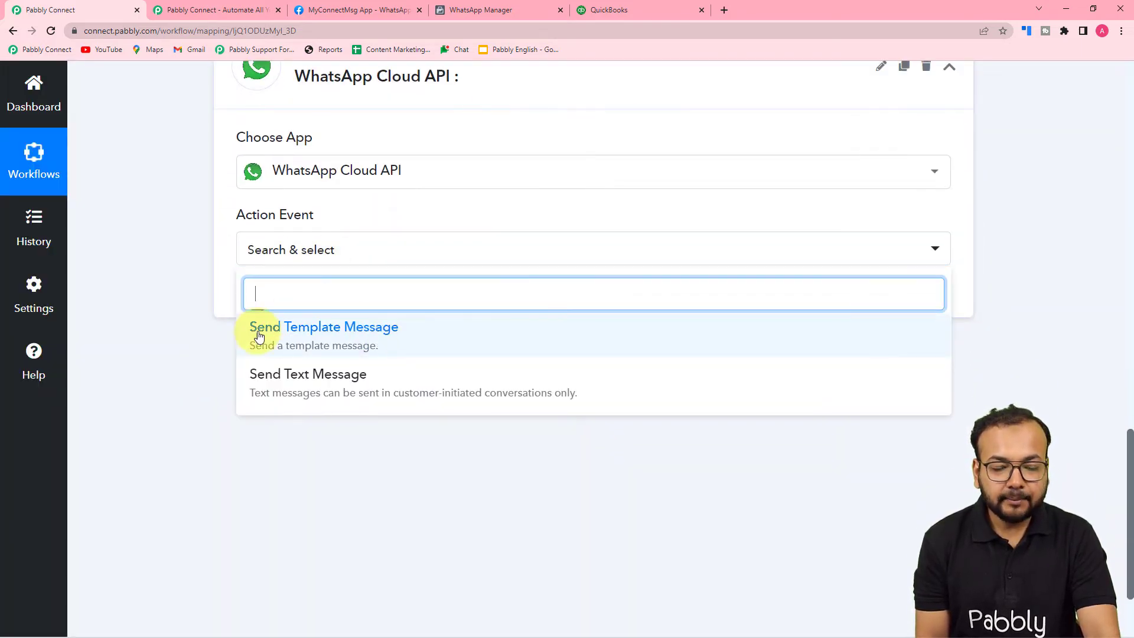
left_click(338, 331)
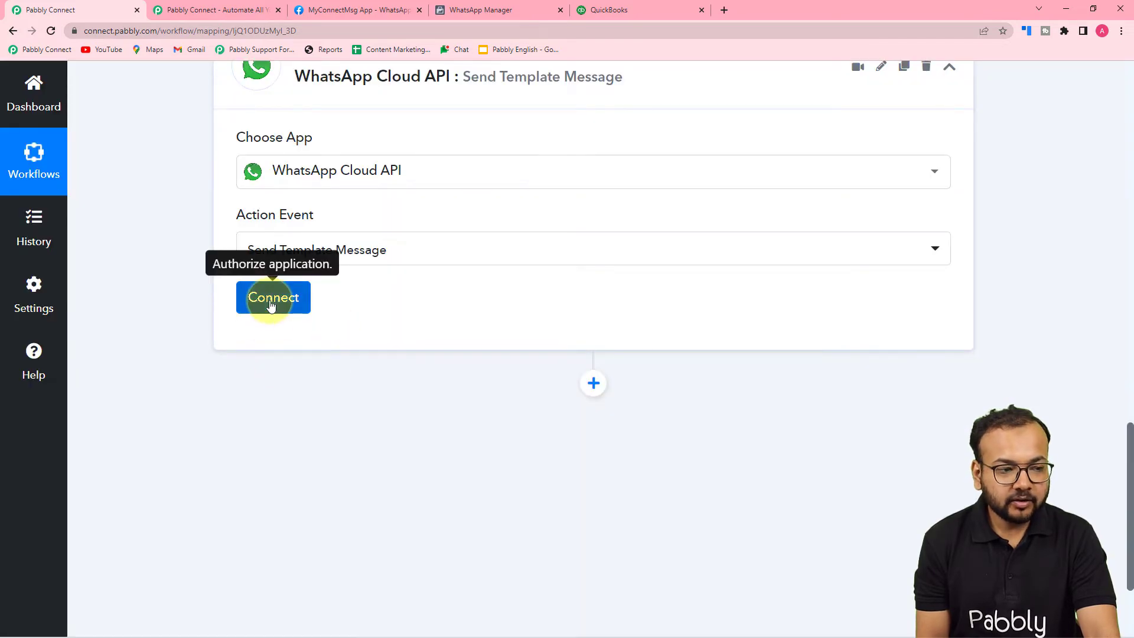
left_click(271, 300)
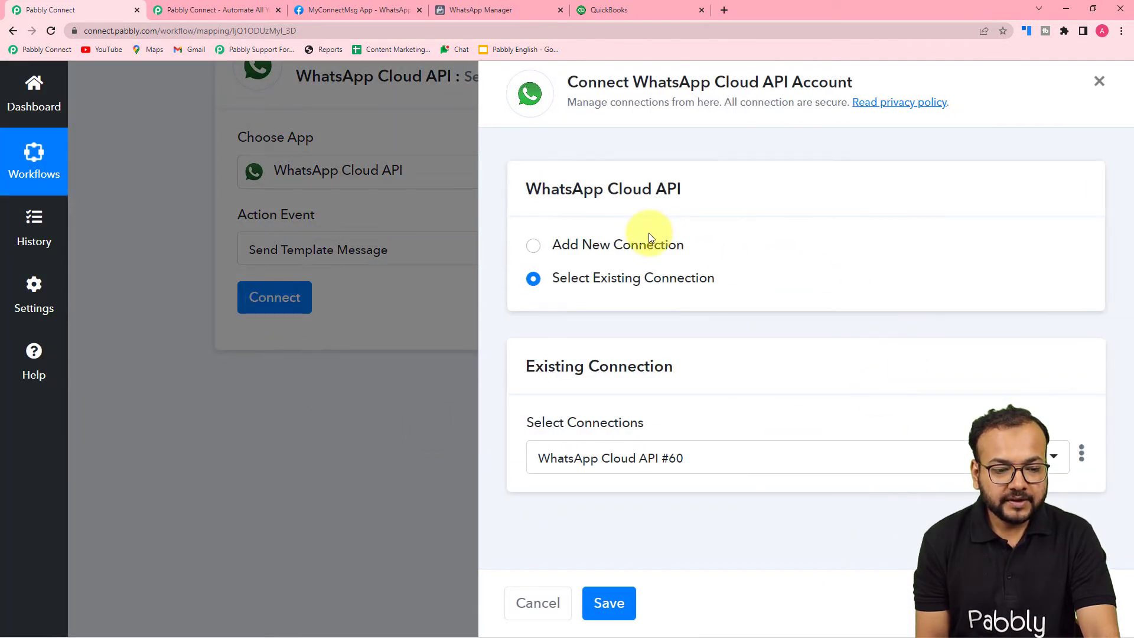
left_click(533, 248)
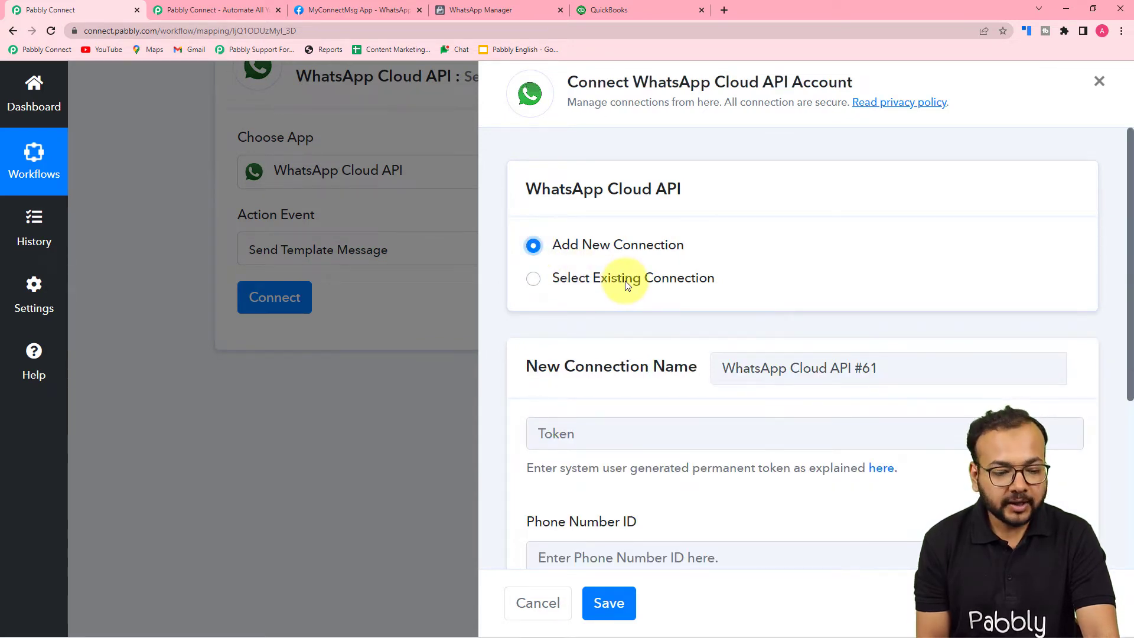
scroll(626, 282, "down", 3)
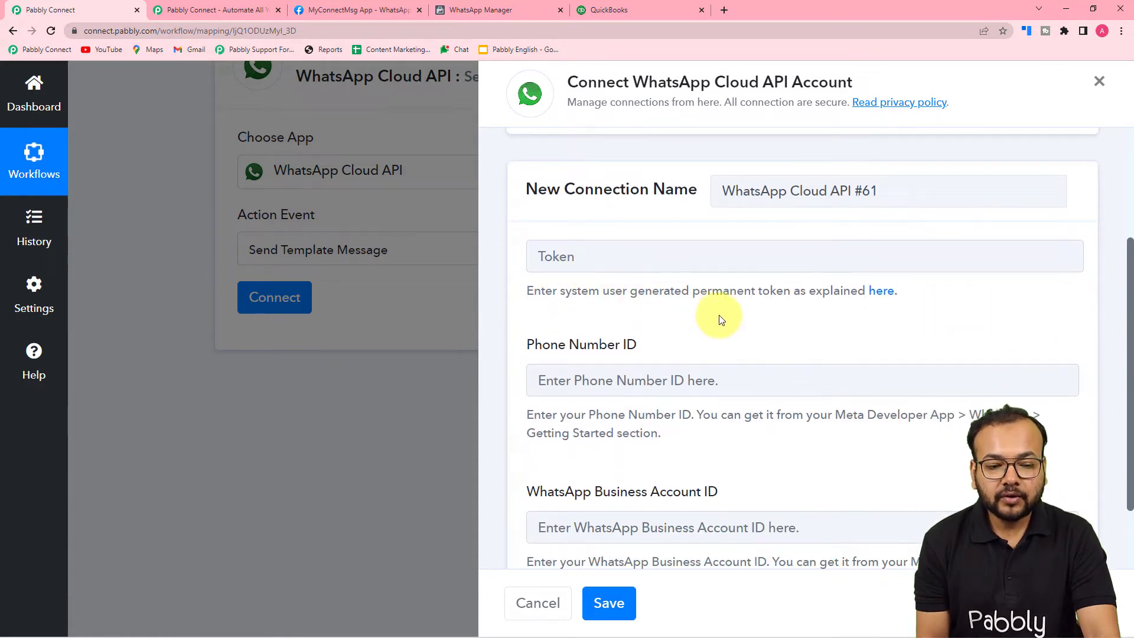
scroll(653, 372, "down", 2)
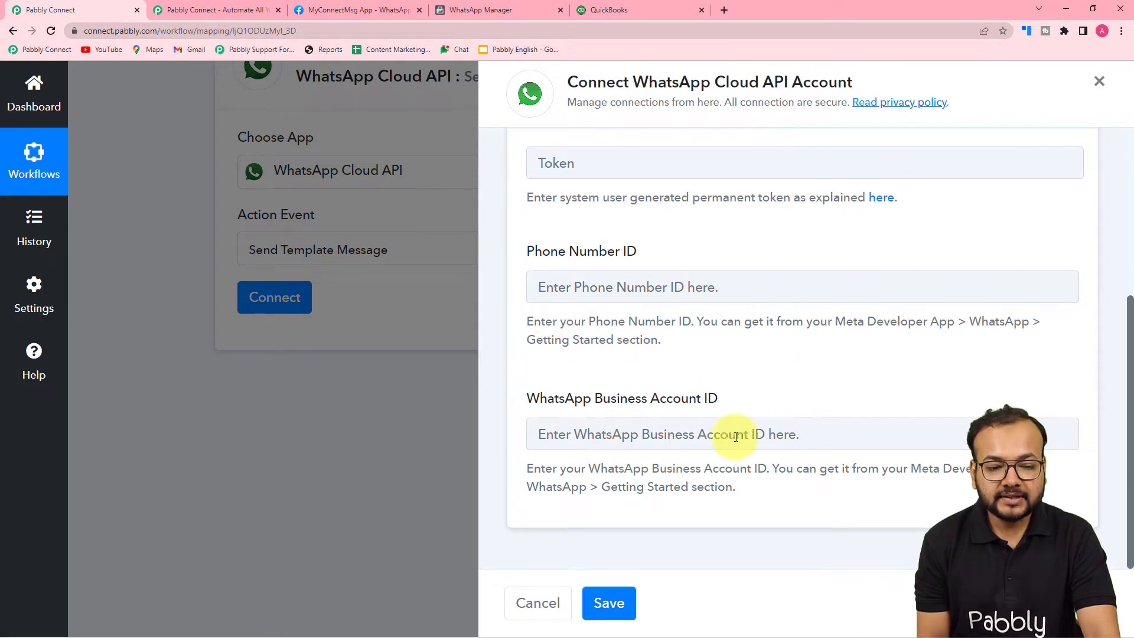
scroll(750, 436, "up", 2)
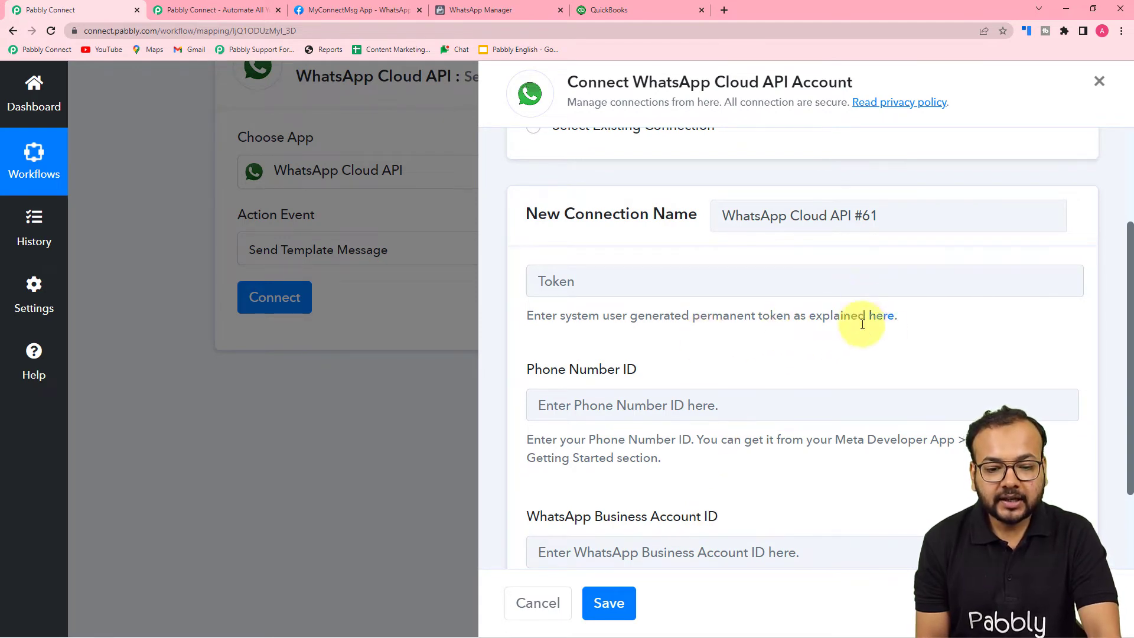
Read the forum guide on generating a permanent WhatsApp token, then return to the connection form.
left_click(891, 325)
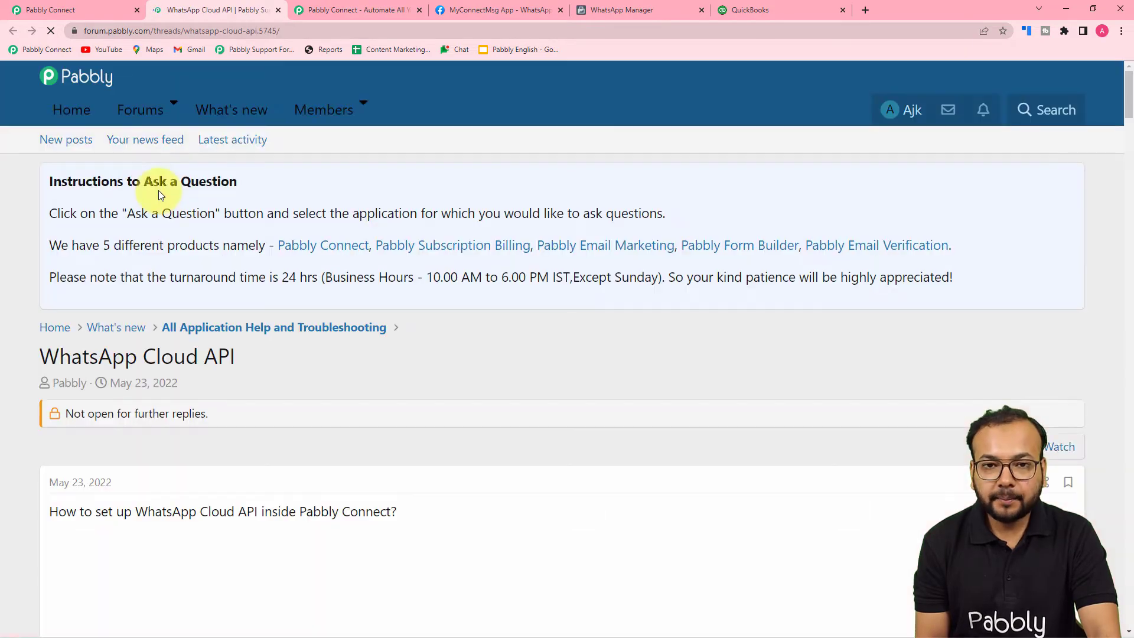
scroll(159, 190, "down", 5)
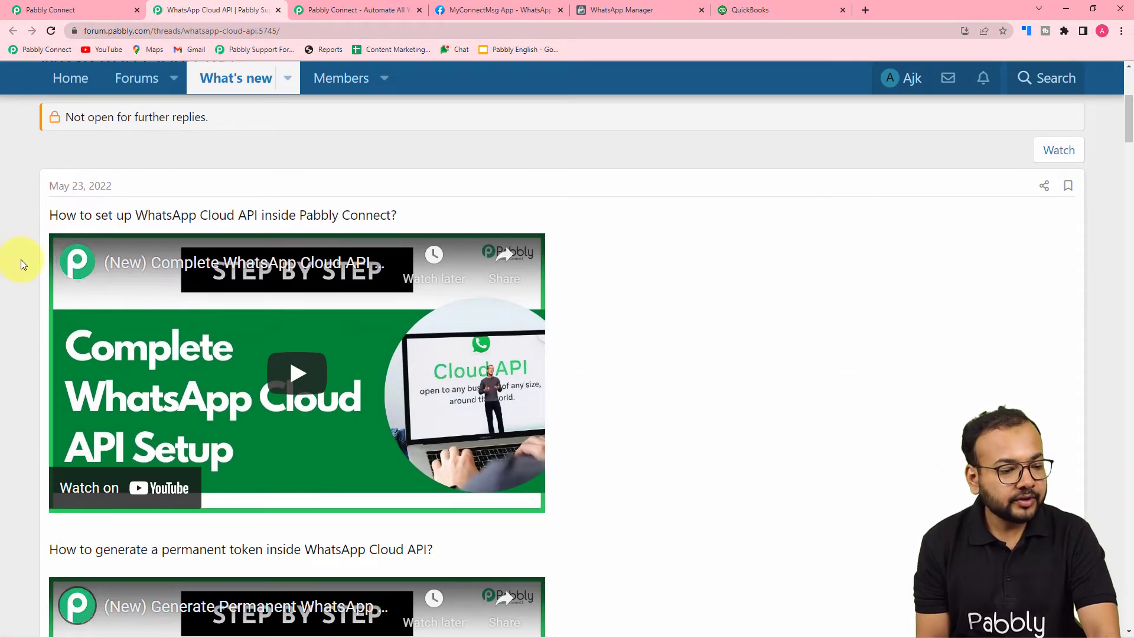
scroll(20, 260, "down", 2)
scroll(20, 260, "up", 3)
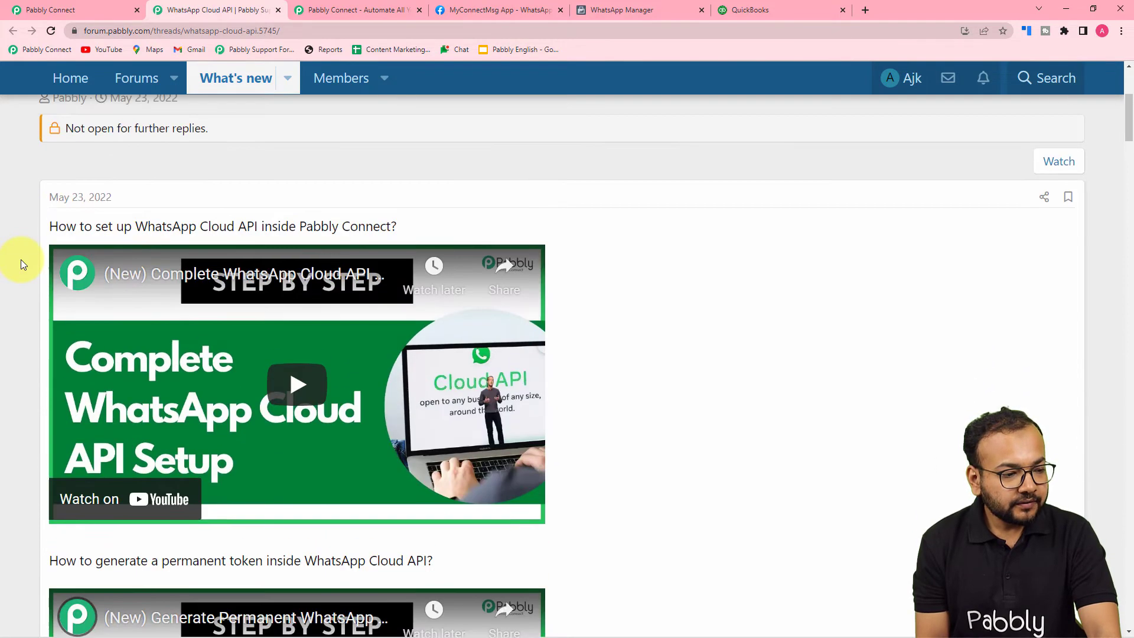
scroll(20, 260, "down", 1)
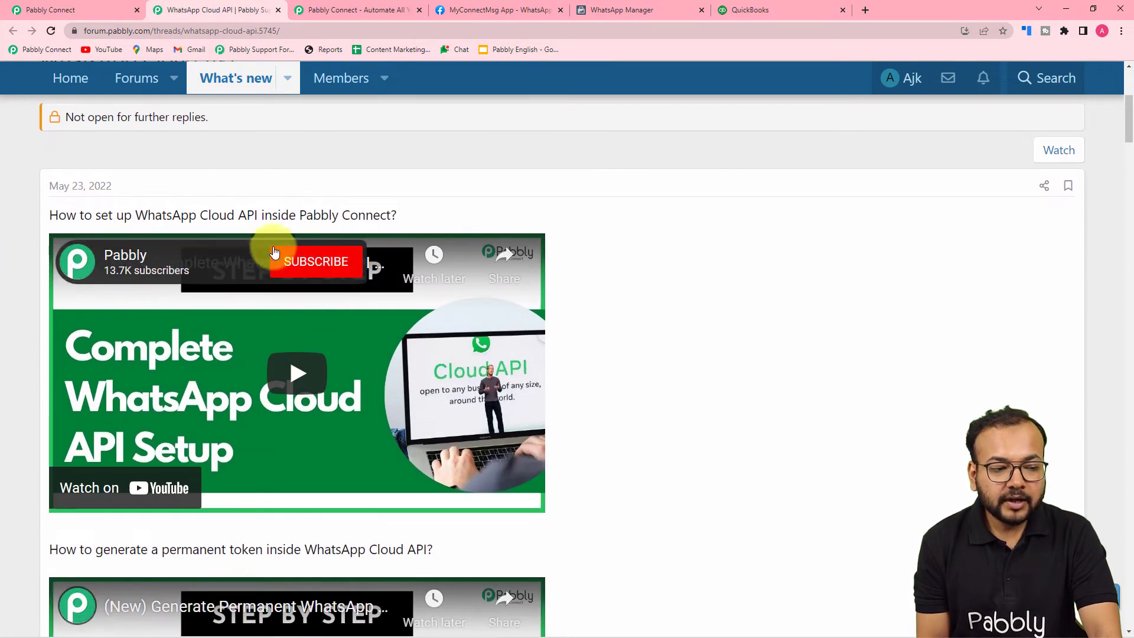
scroll(655, 274, "down", 5)
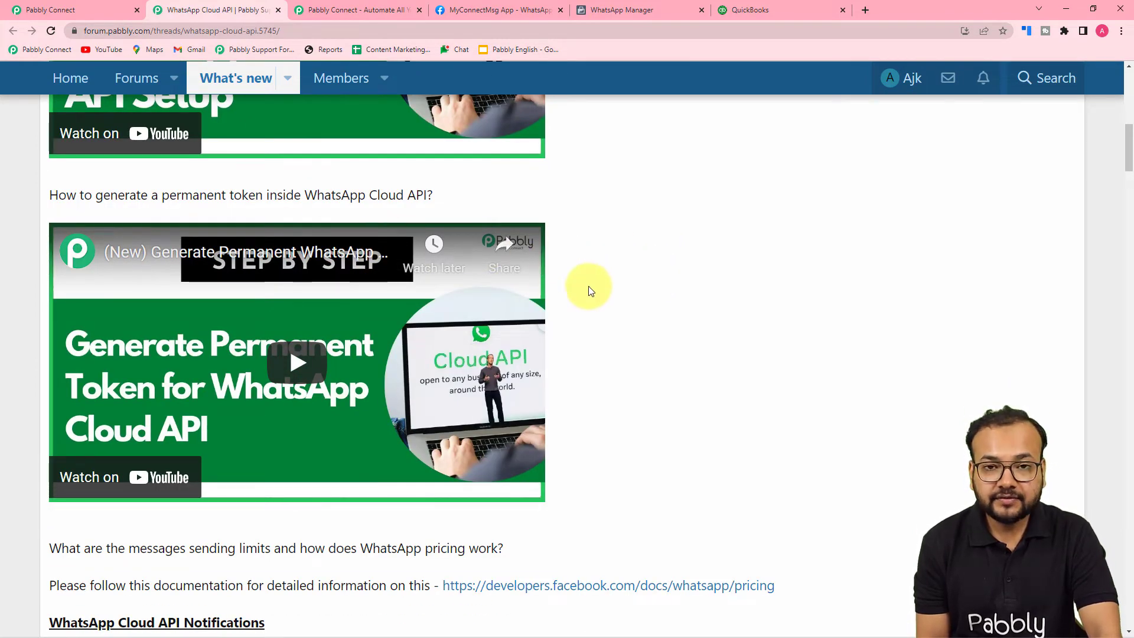
scroll(588, 291, "down", 1)
scroll(588, 286, "down", 4)
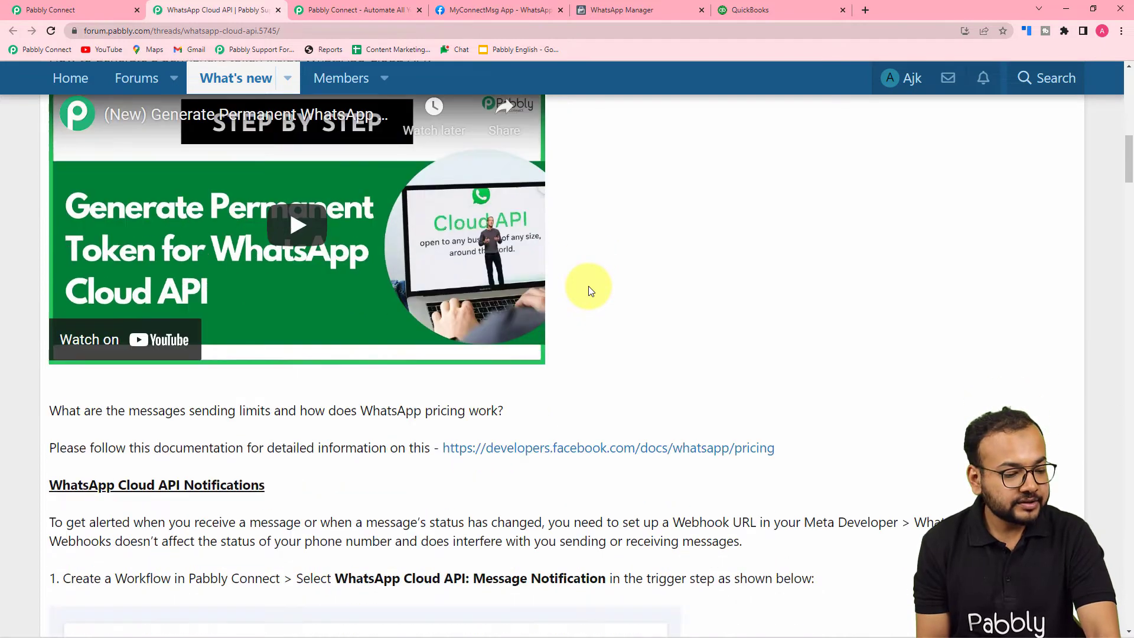
scroll(589, 289, "down", 3)
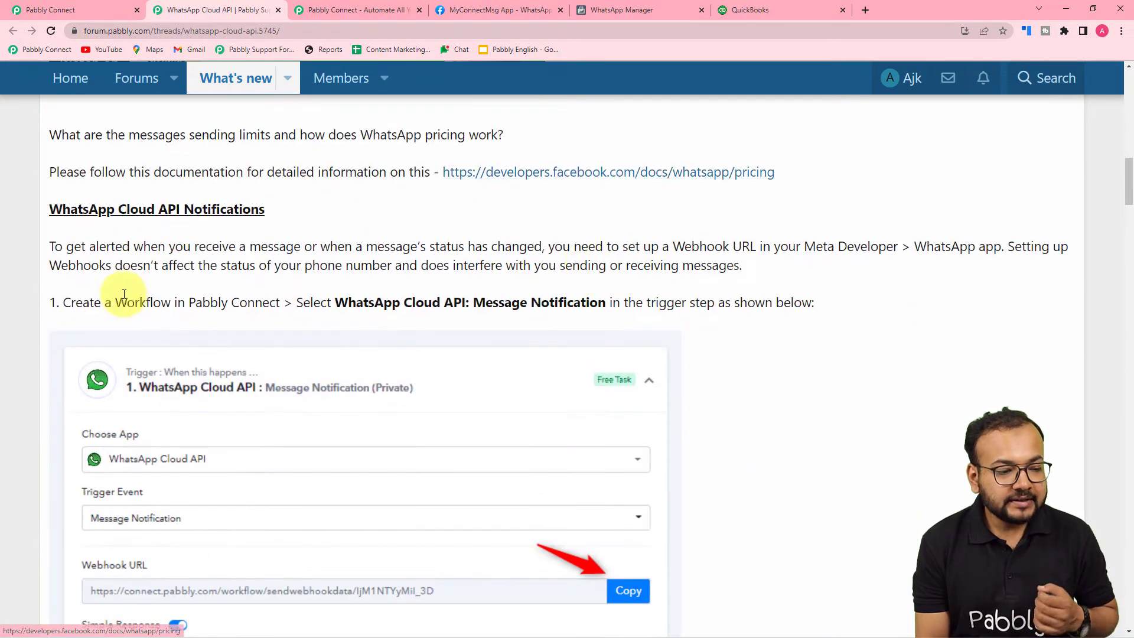
scroll(313, 302, "down", 1)
scroll(231, 248, "down", 2)
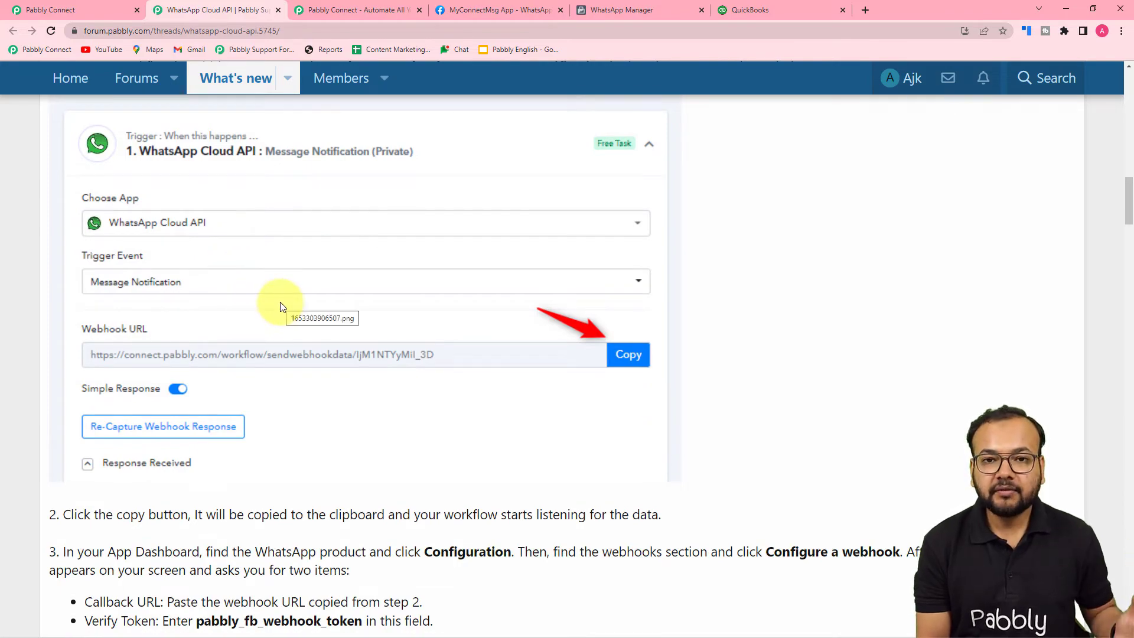
scroll(108, 267, "down", 6)
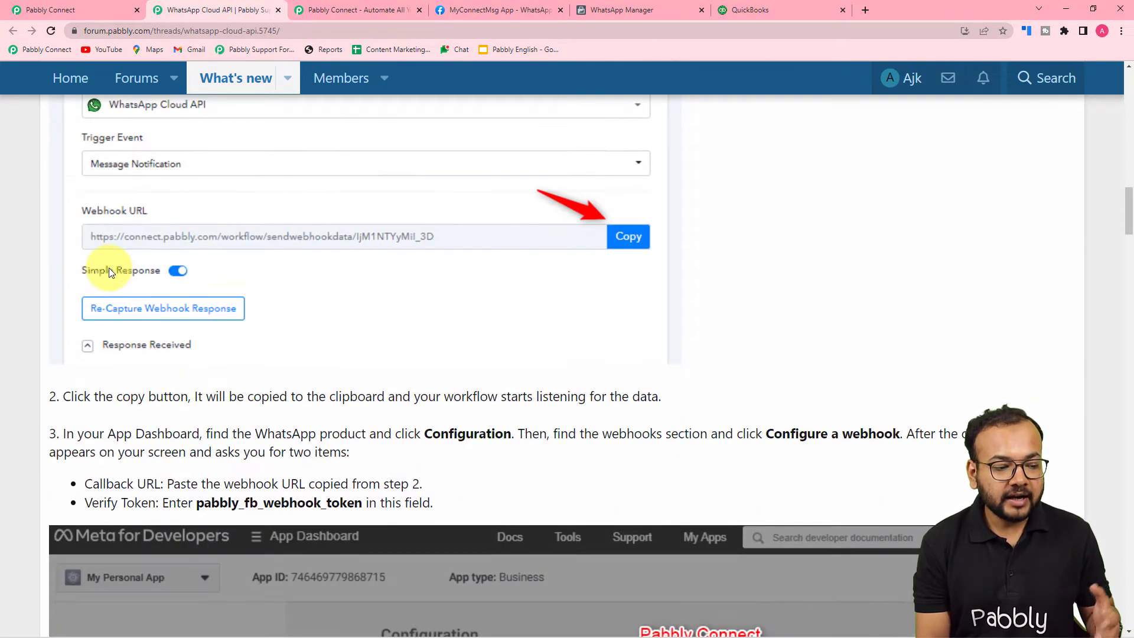
scroll(109, 267, "down", 17)
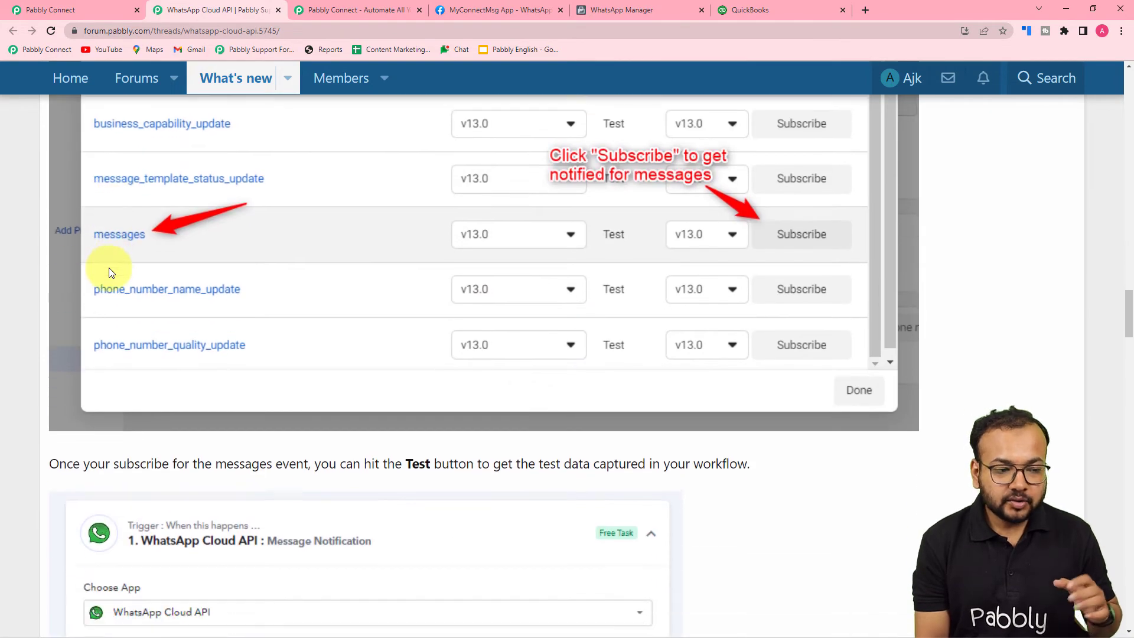
scroll(109, 267, "down", 8)
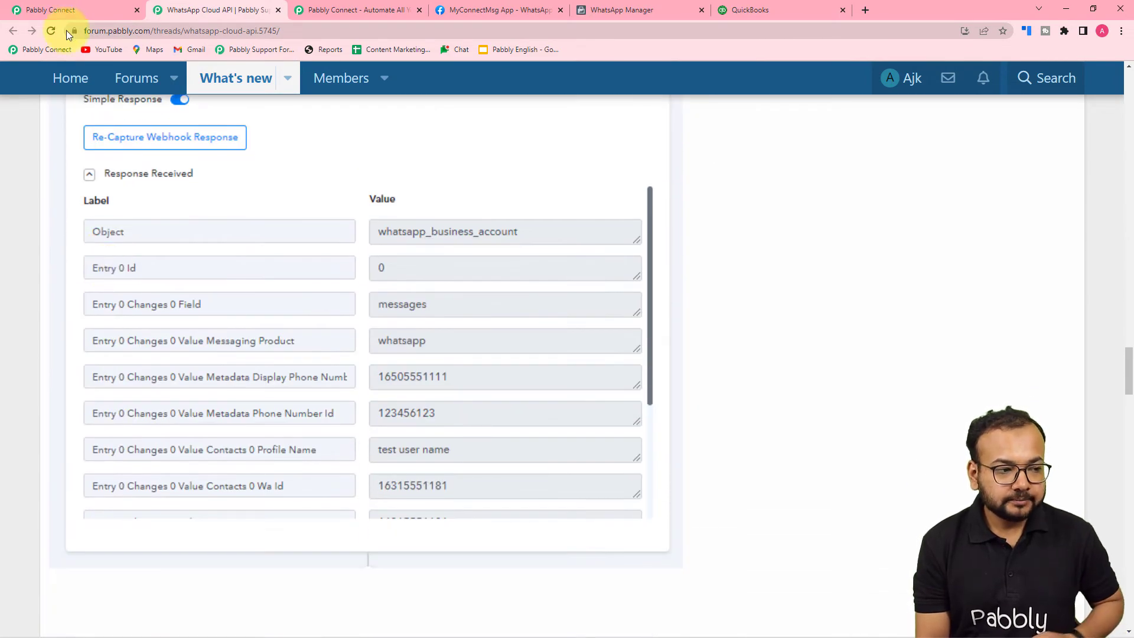
left_click(64, 12)
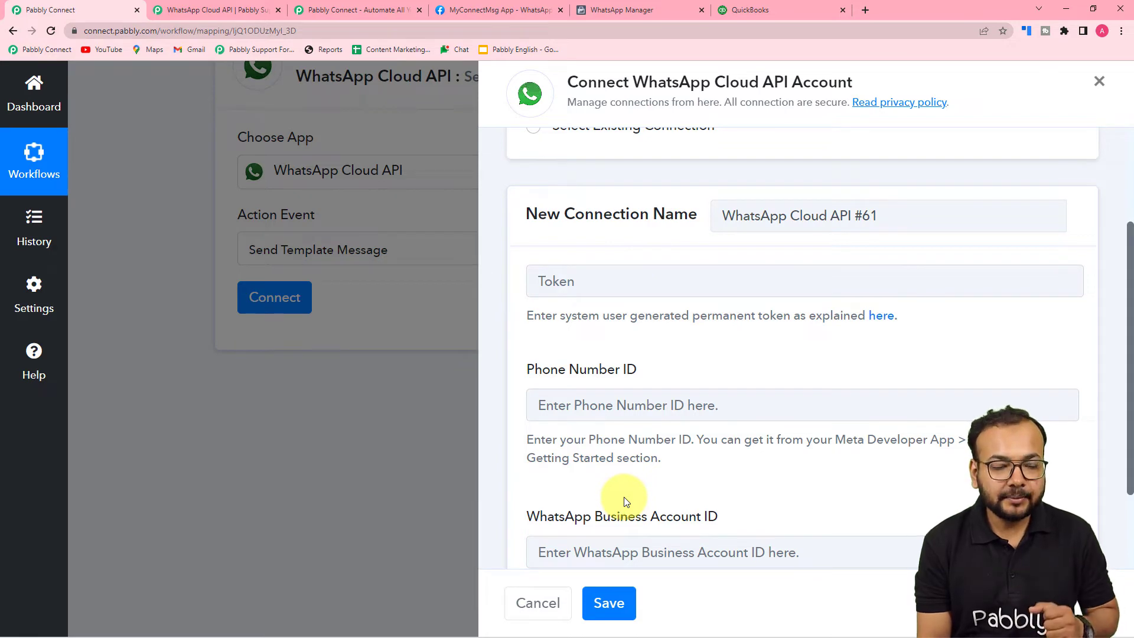
Switch to the MyConnectMsg App's WhatsApp Getting Started page on Meta for Developers.
left_click(501, 10)
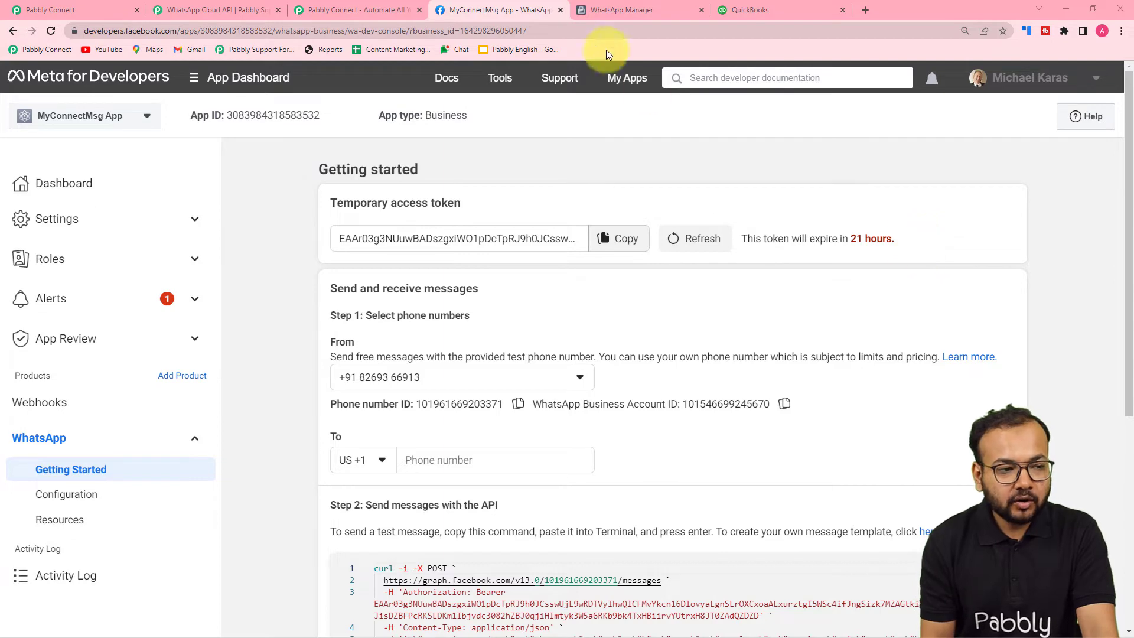
left_click(220, 13)
scroll(370, 342, "down", 15)
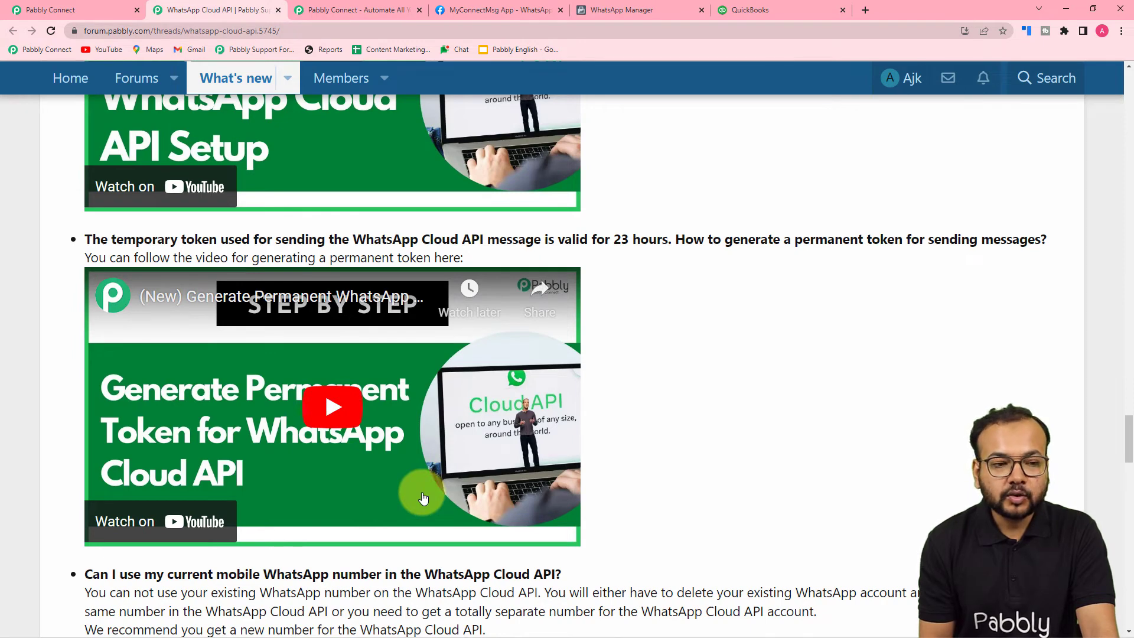
left_click(631, 12)
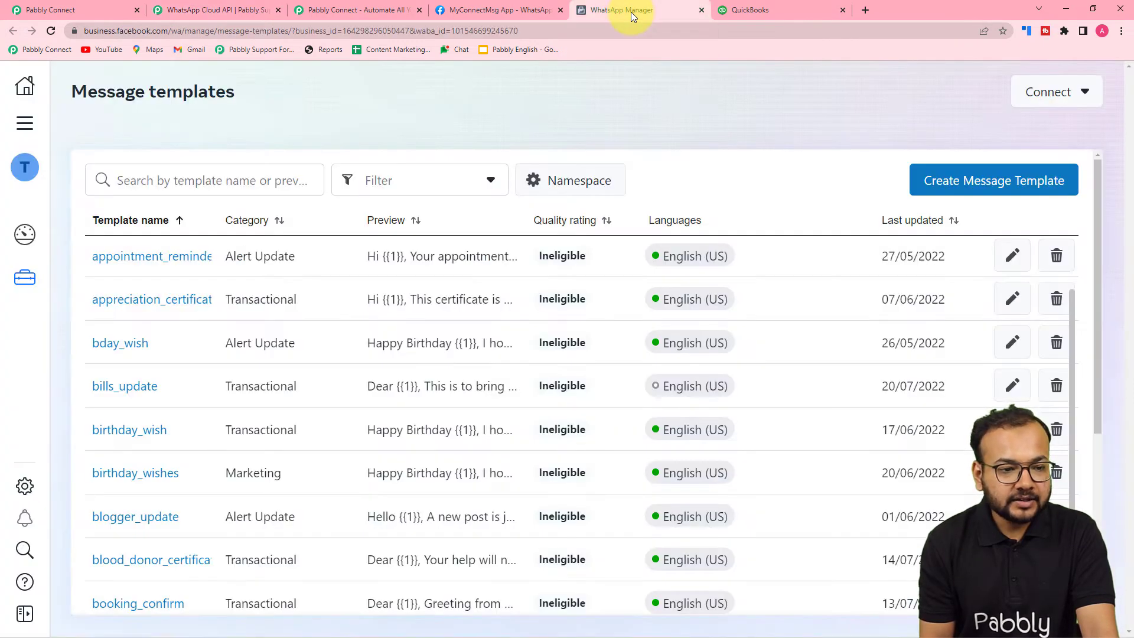
left_click(511, 11)
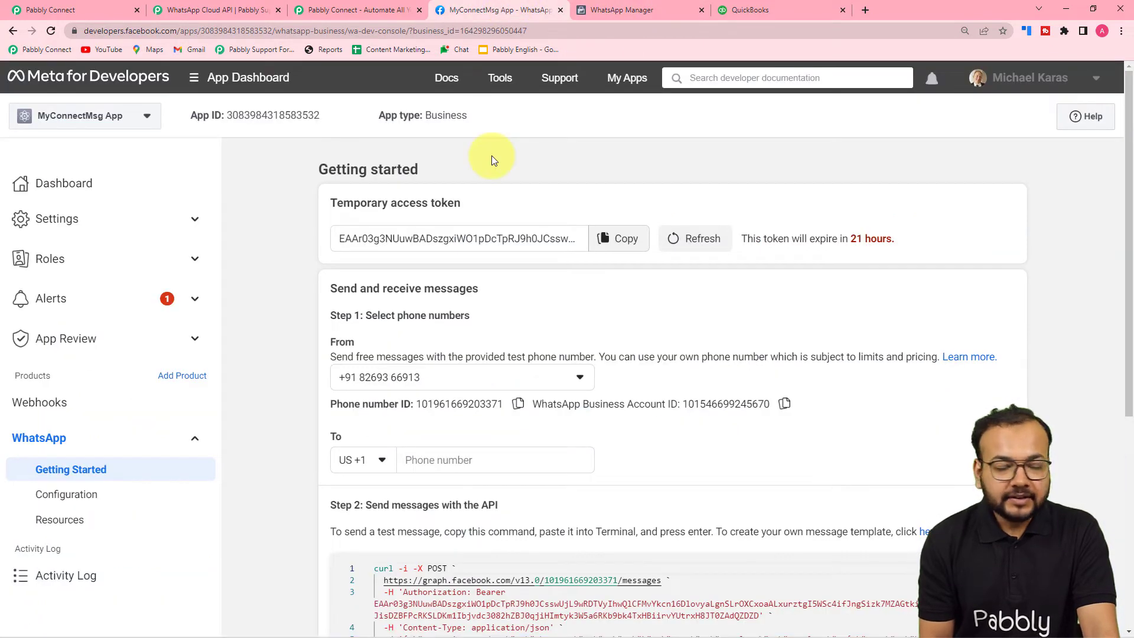
left_click(100, 10)
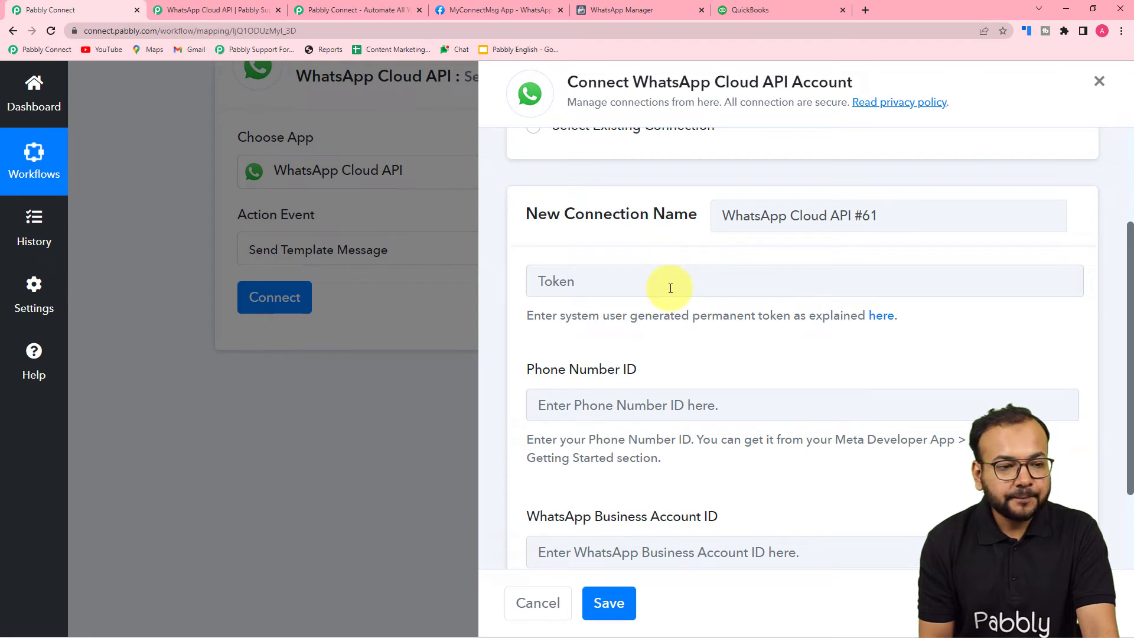
left_click(488, 10)
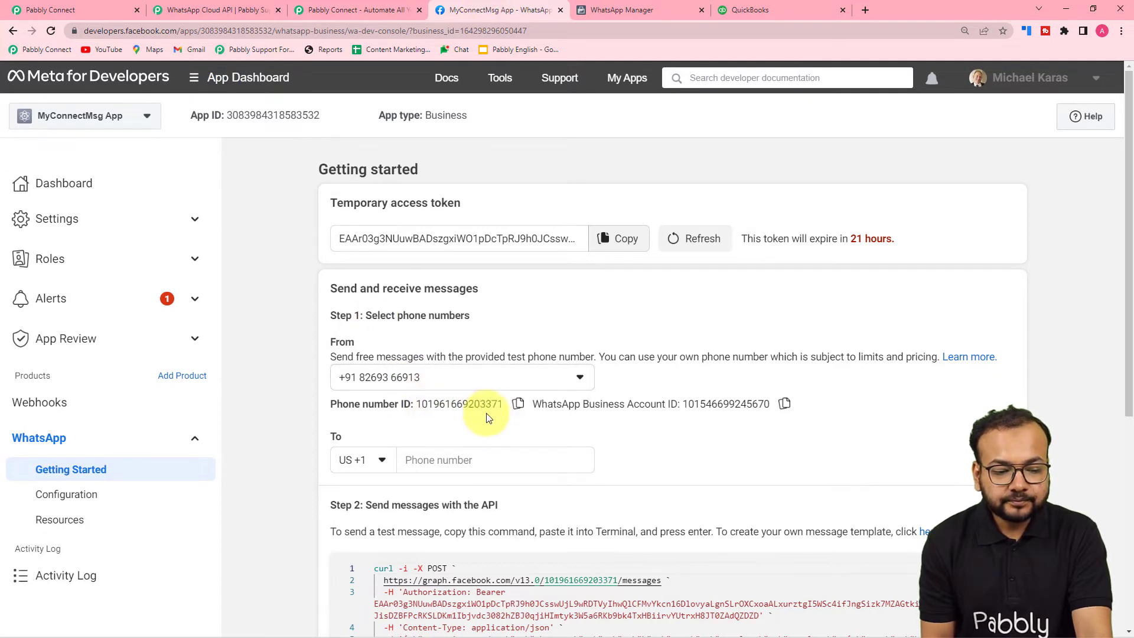
Copy the Phone Number ID from Meta and paste it into the connection form.
left_click(518, 403)
left_click(41, 8)
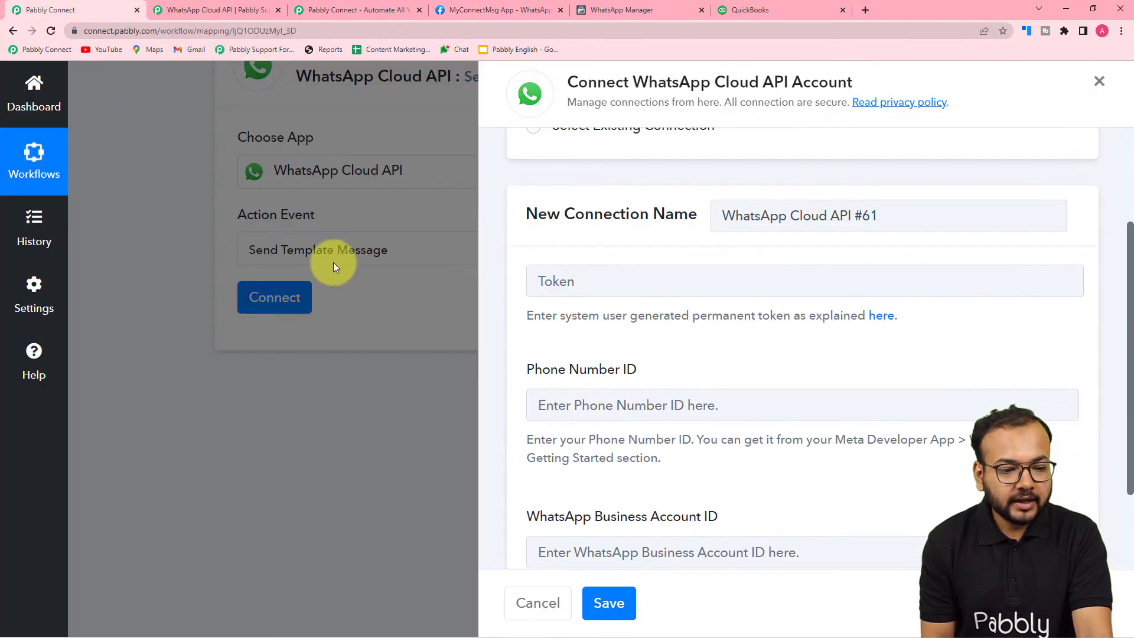
left_click(552, 401)
right_click(559, 404)
left_click(592, 494)
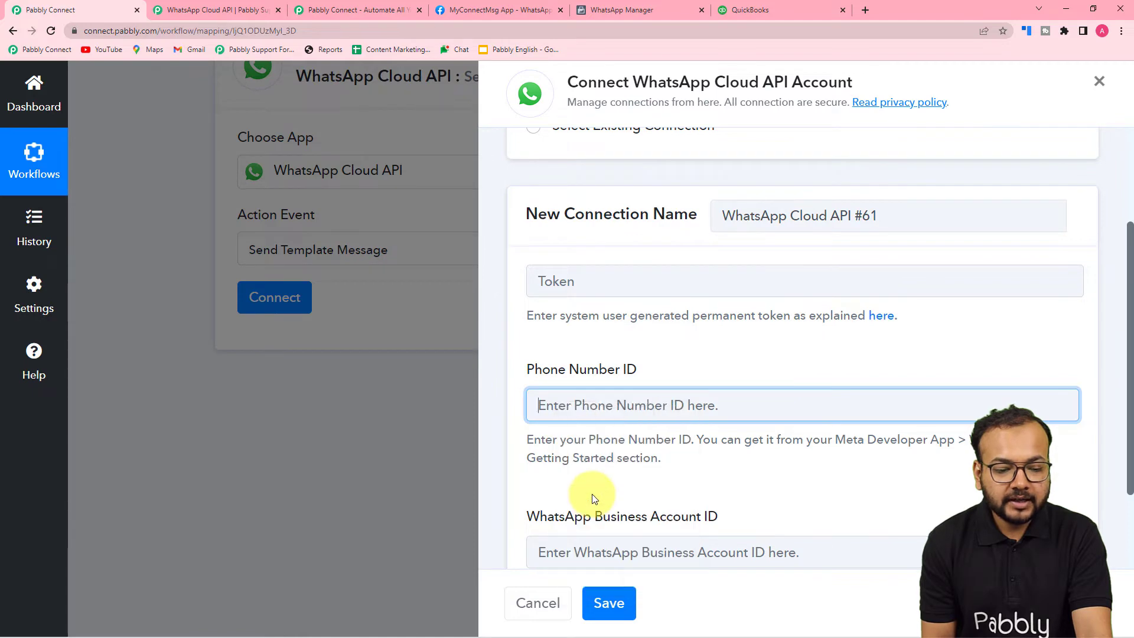
scroll(592, 494, "down", 2)
Copy the WhatsApp Business Account ID from Meta and paste it into its field.
left_click(452, 11)
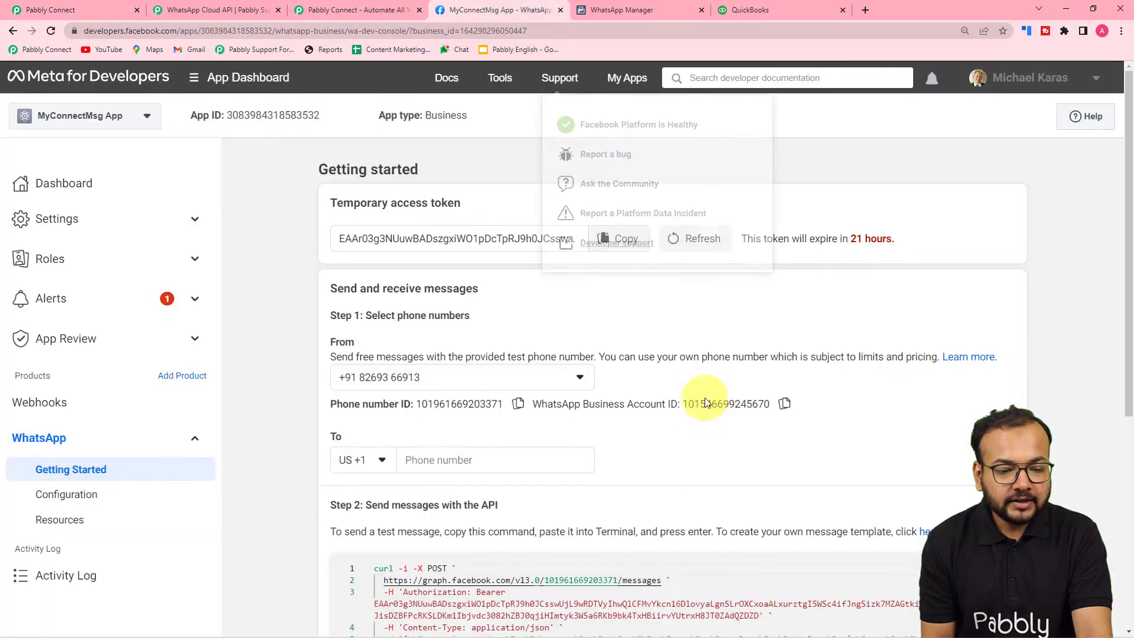
left_click(784, 404)
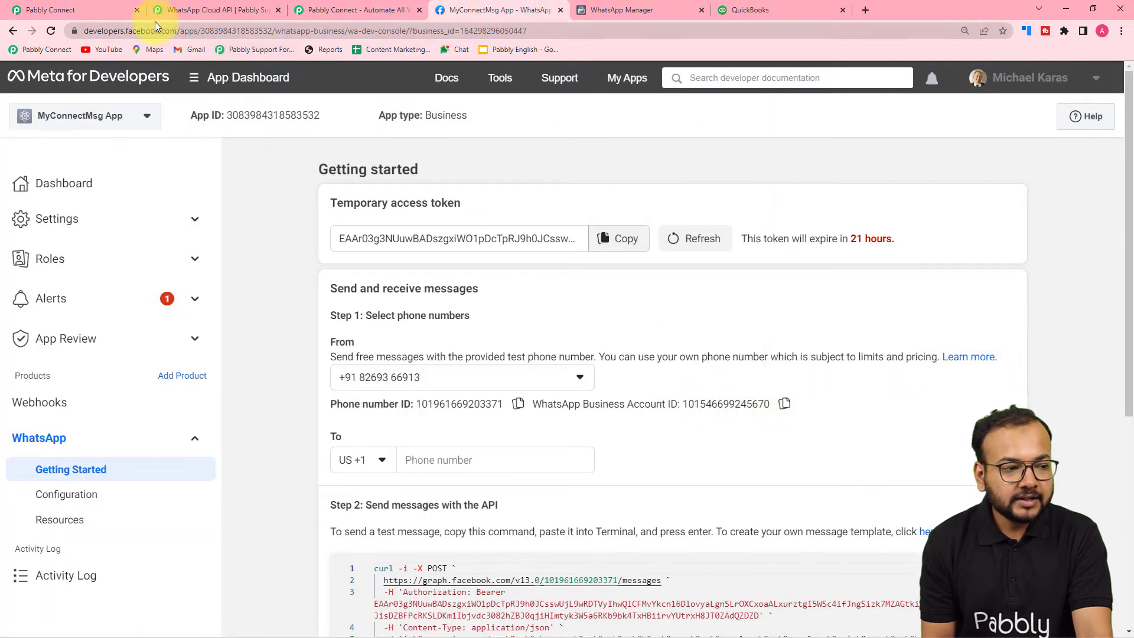
left_click(123, 10)
right_click(563, 443)
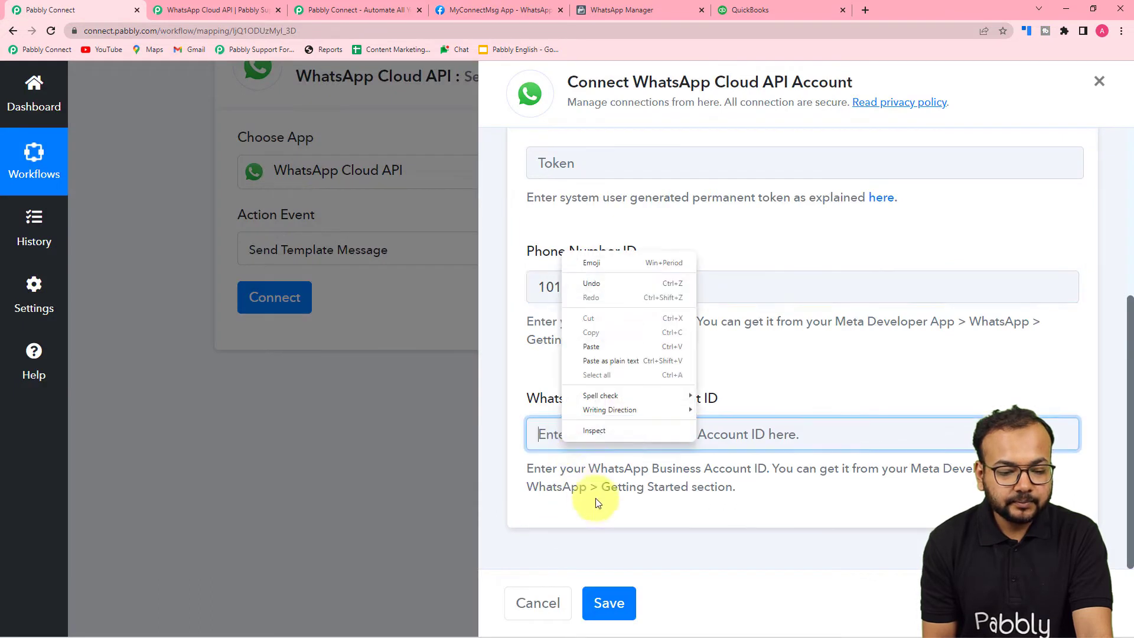
left_click(579, 357)
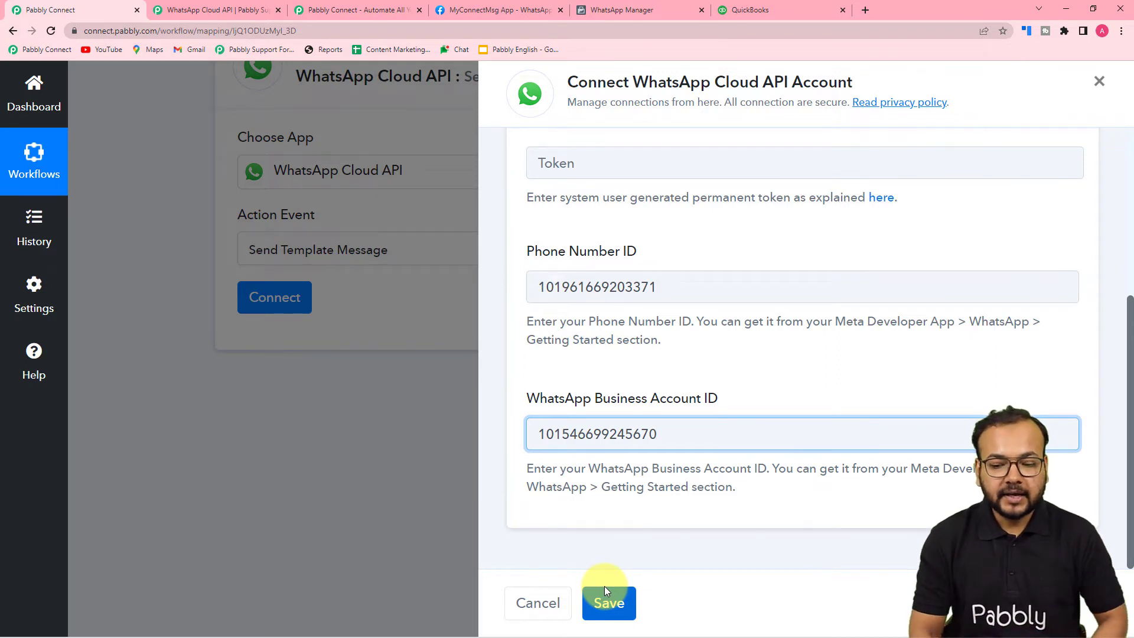
scroll(806, 513, "up", 5)
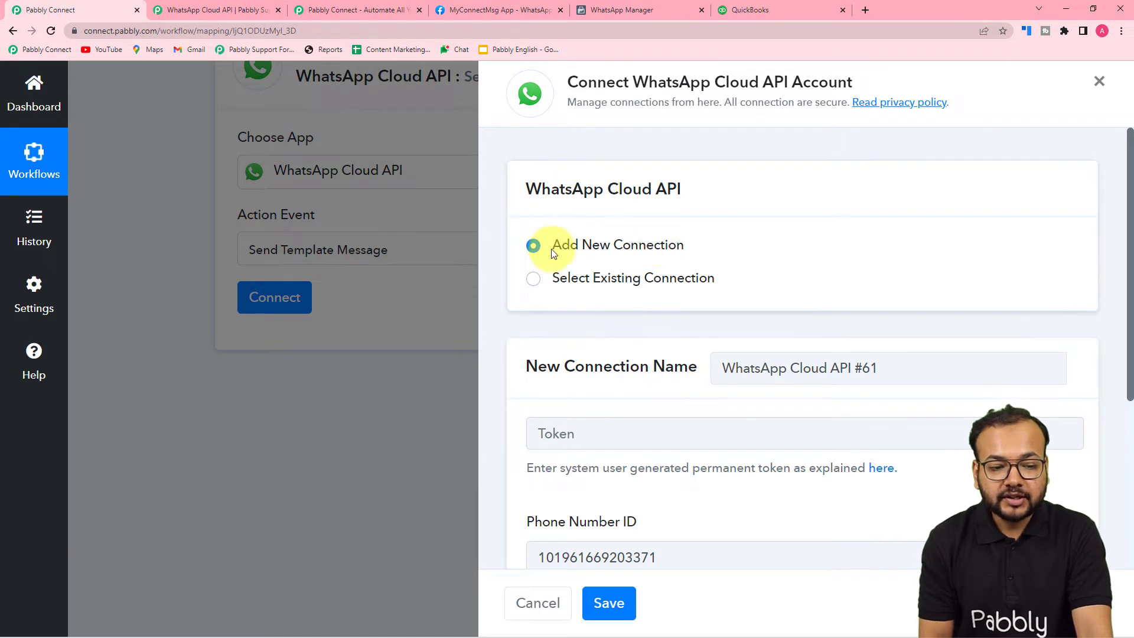
scroll(669, 419, "down", 5)
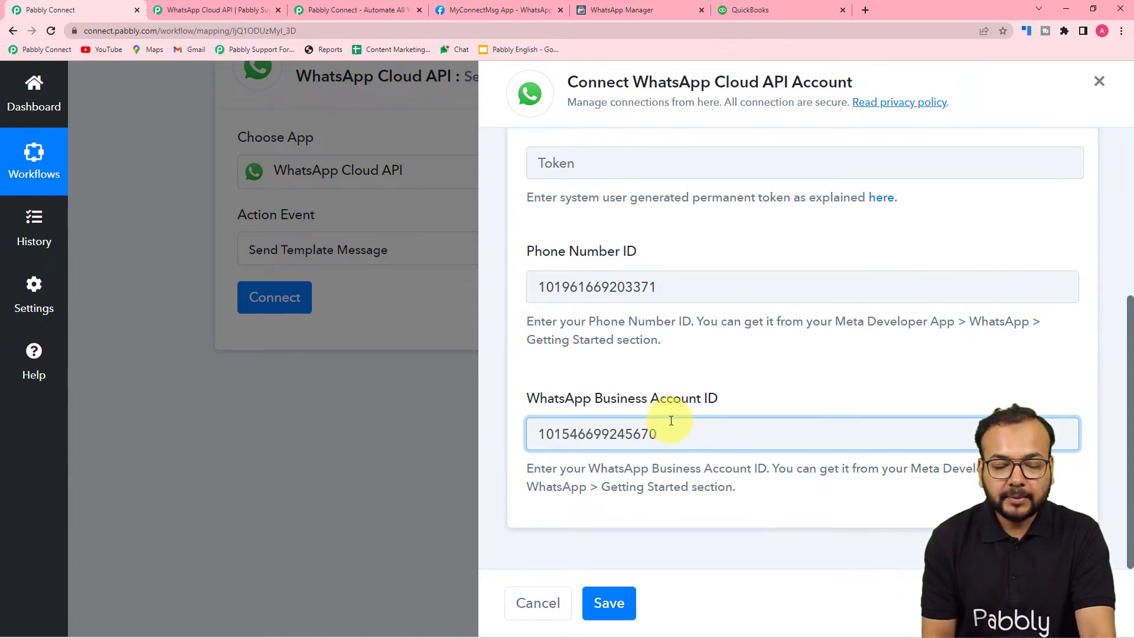
scroll(679, 425, "up", 1)
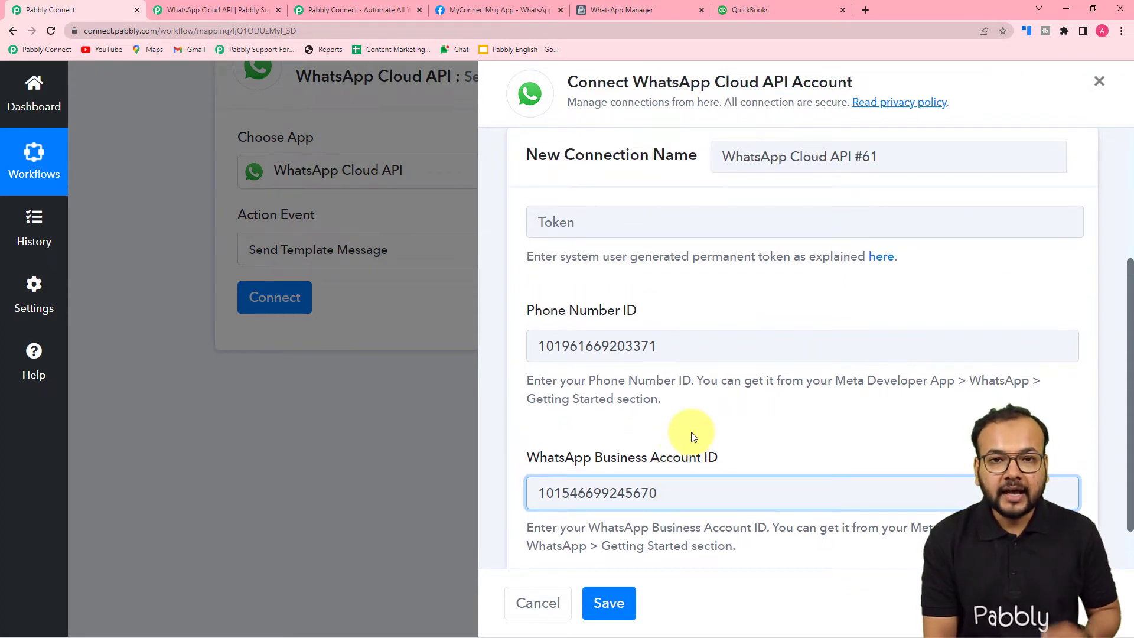
scroll(692, 436, "up", 1)
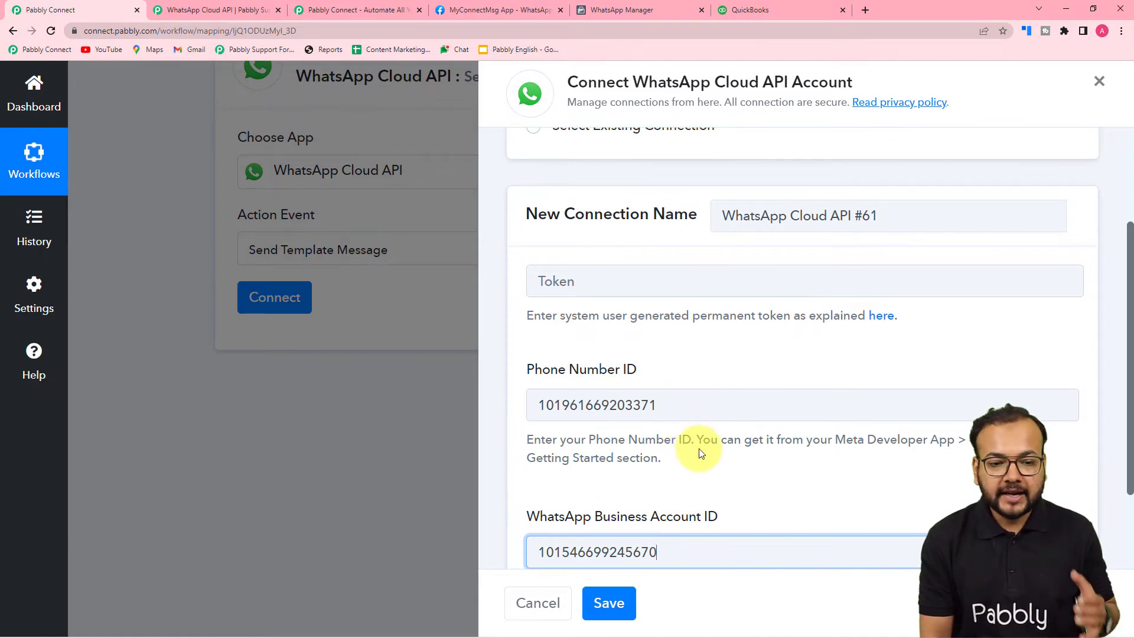
scroll(701, 453, "up", 2)
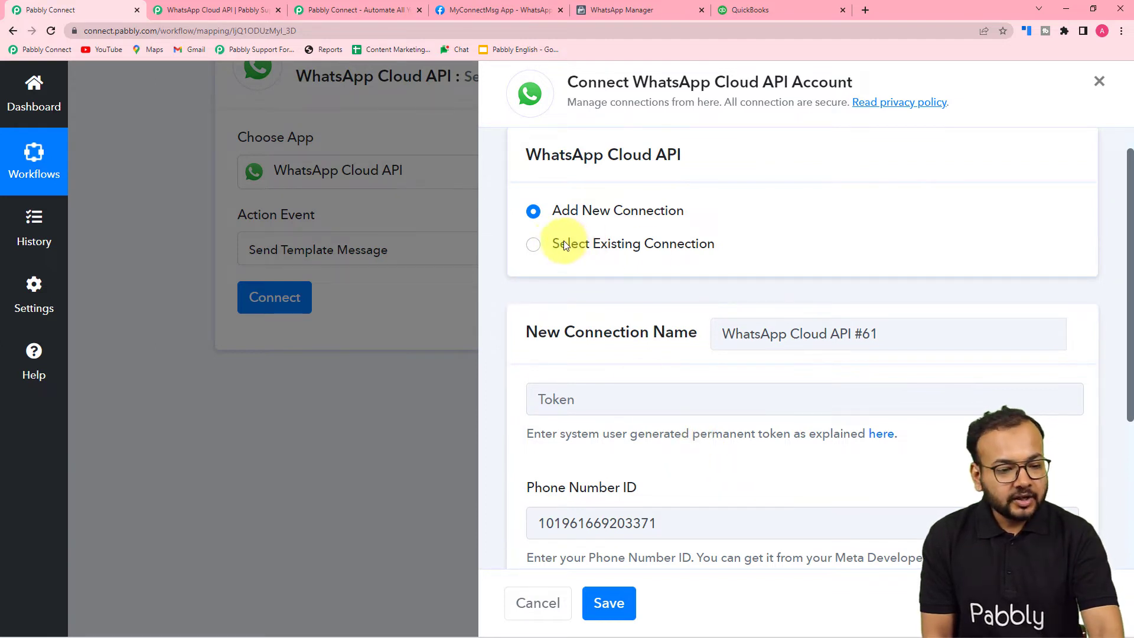
Reuse the existing 'WhatsApp Cloud API Final' connection for the WhatsApp action and save.
left_click(534, 244)
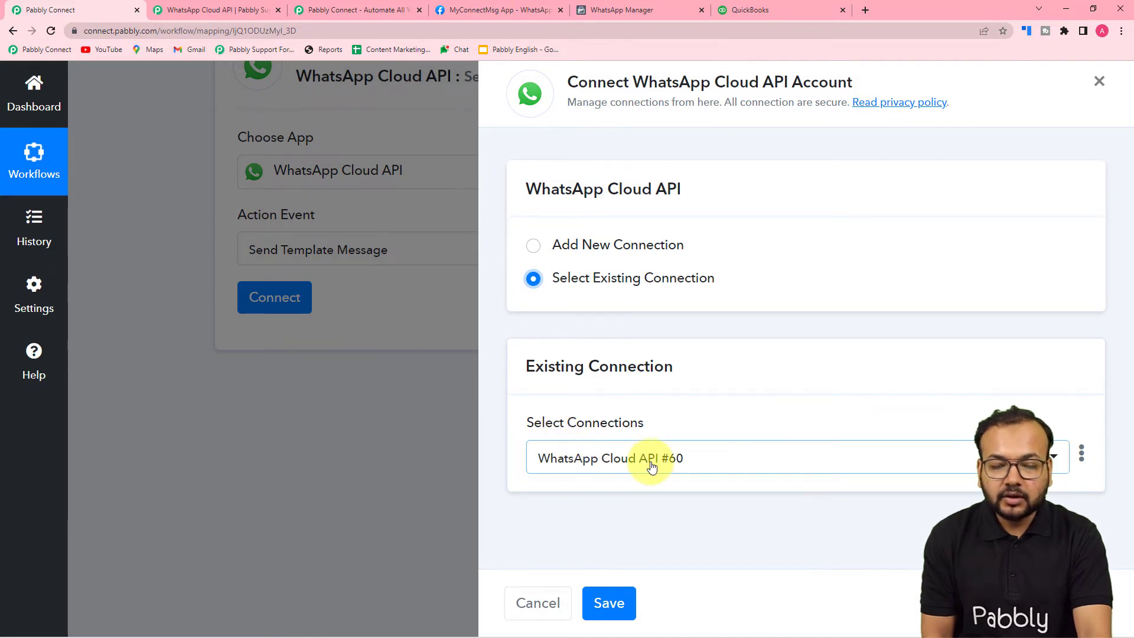
left_click(703, 466)
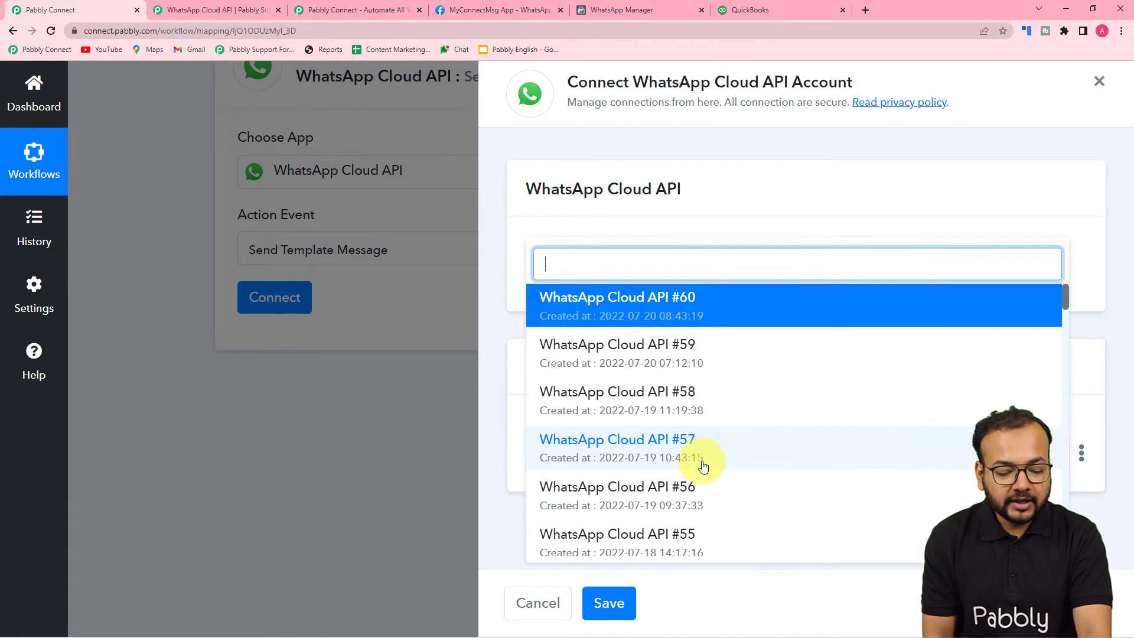
scroll(711, 414, "down", 3)
scroll(715, 417, "down", 5)
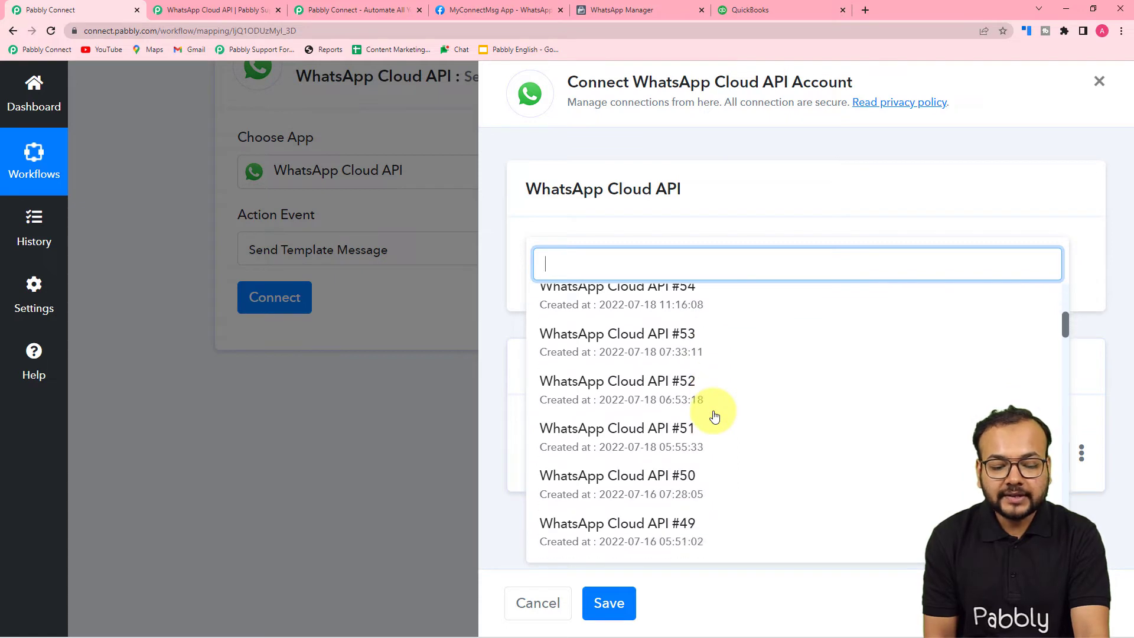
scroll(714, 416, "down", 2)
scroll(715, 413, "down", 13)
scroll(675, 447, "down", 20)
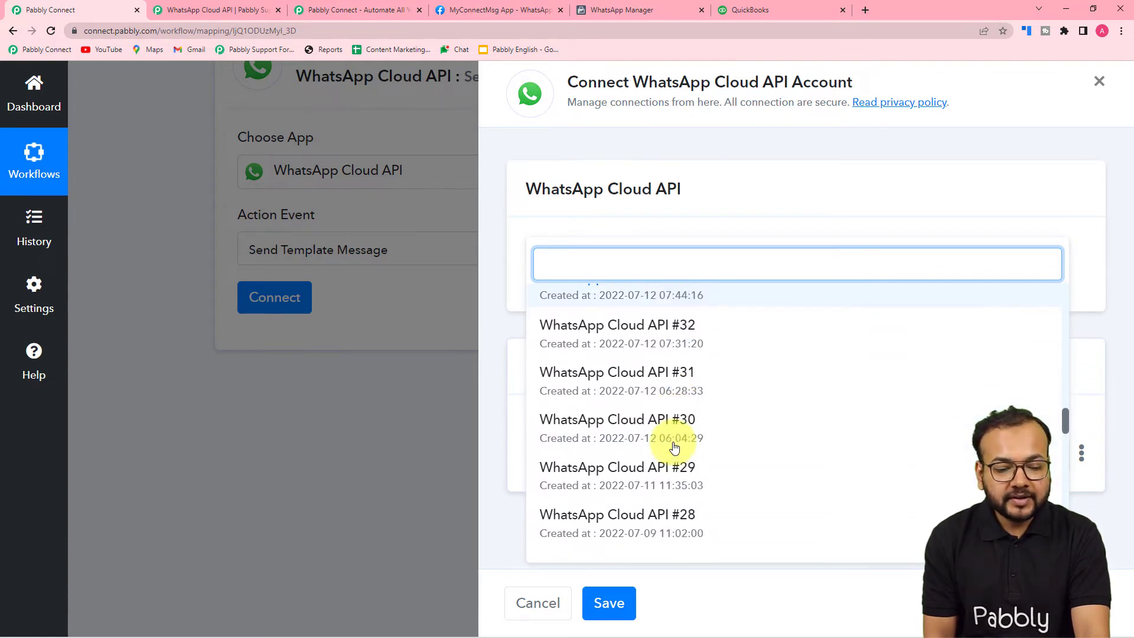
scroll(673, 444, "down", 3)
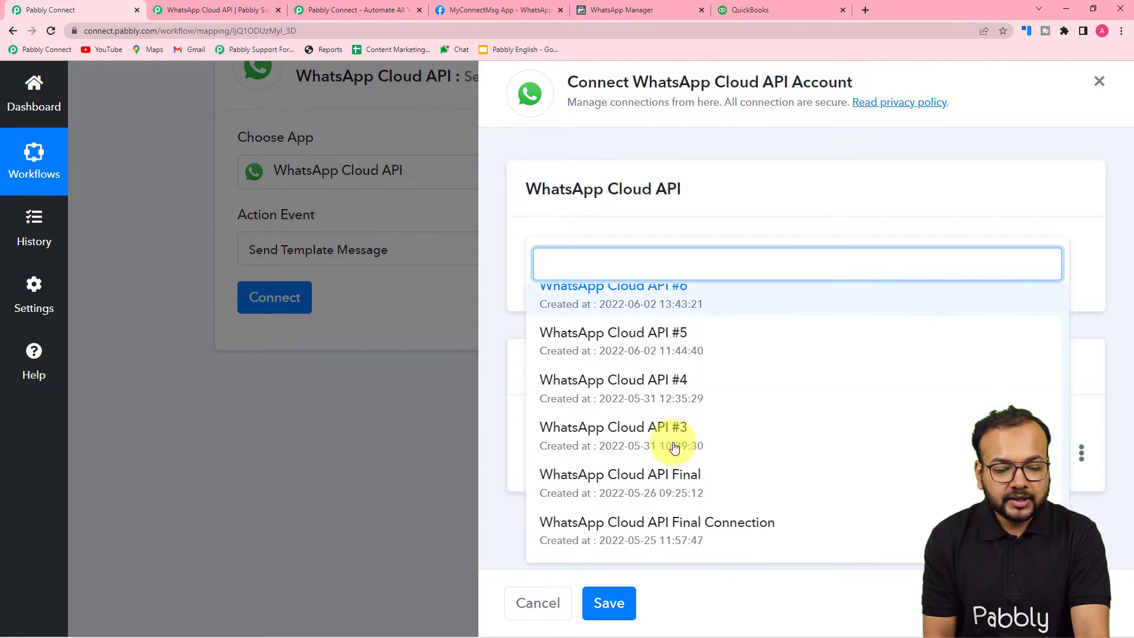
left_click(600, 493)
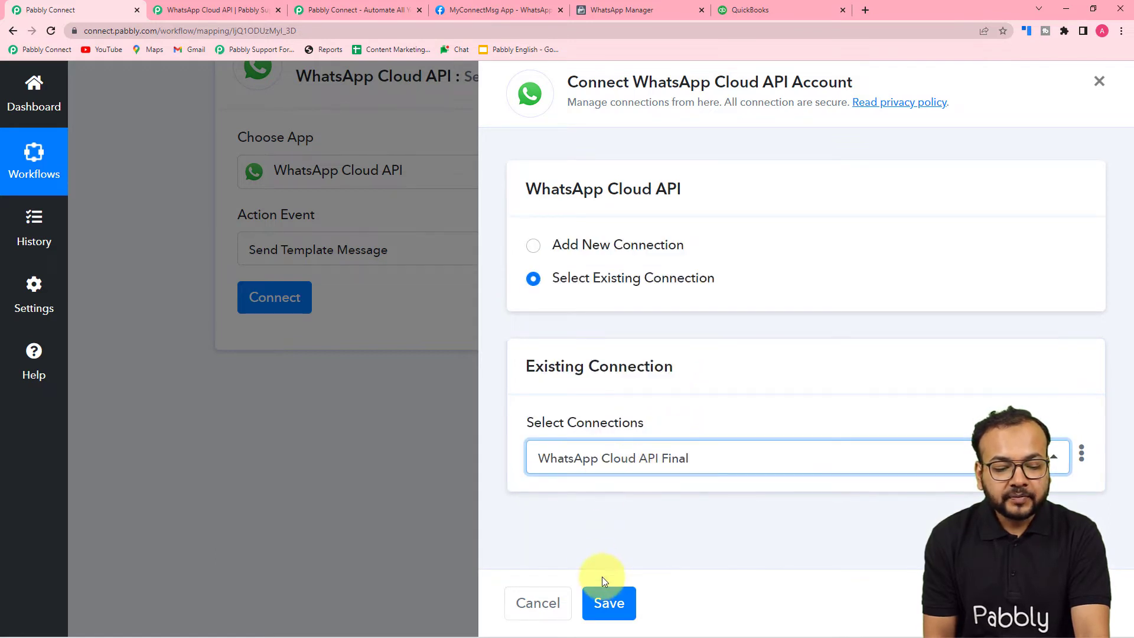
left_click(617, 605)
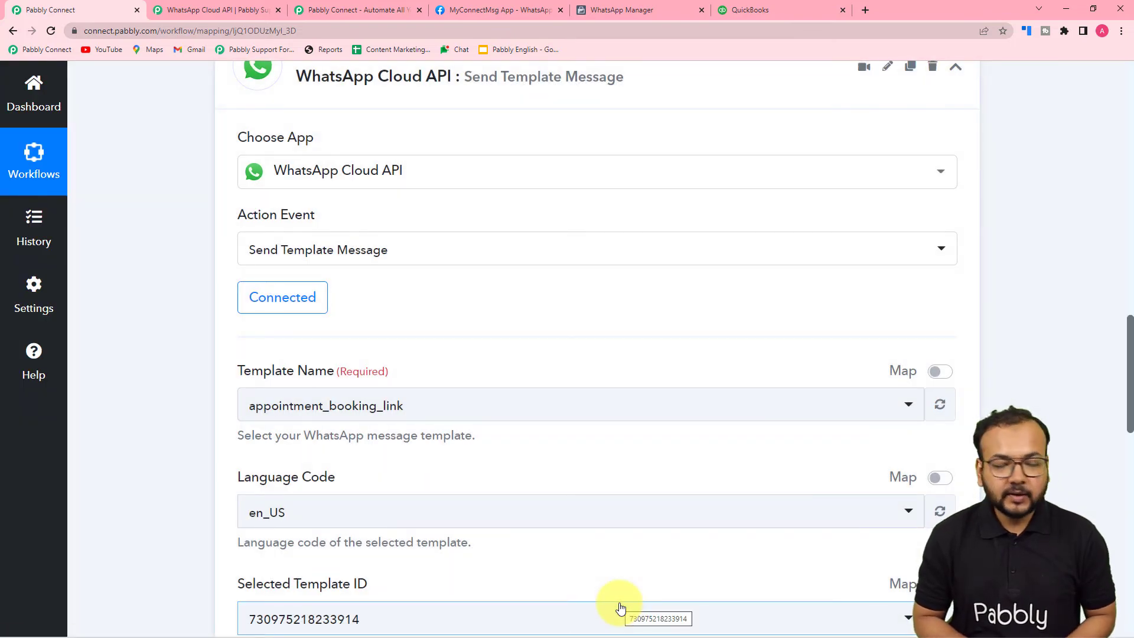
Review the Template Name and Recipient fields, then switch to the WhatsApp Manager templates list.
scroll(470, 523, "down", 3)
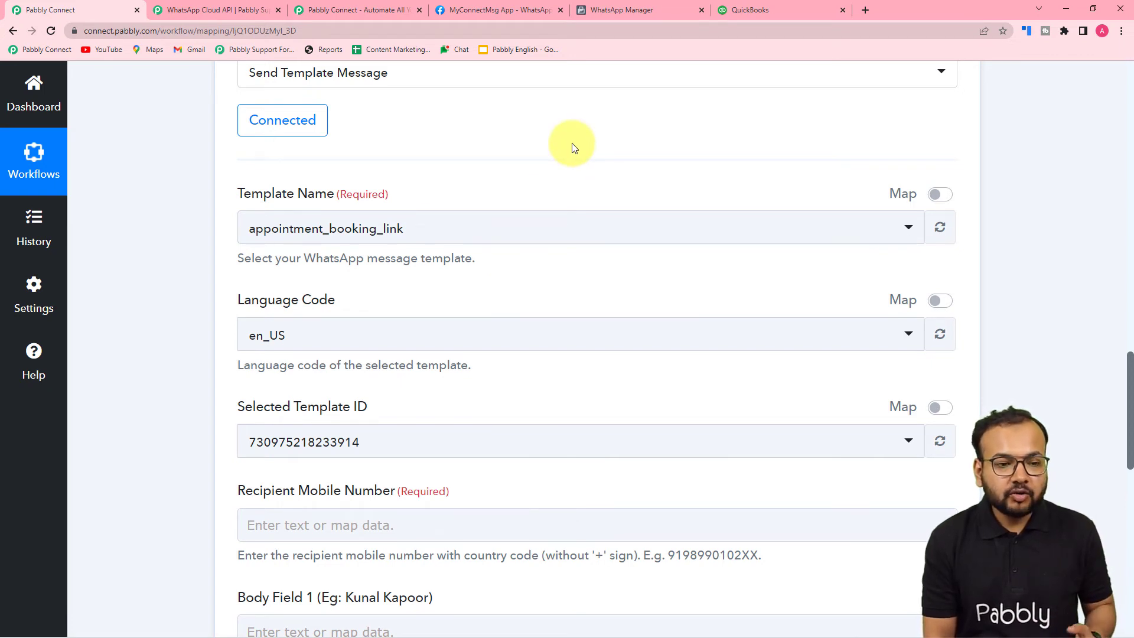
left_click(601, 7)
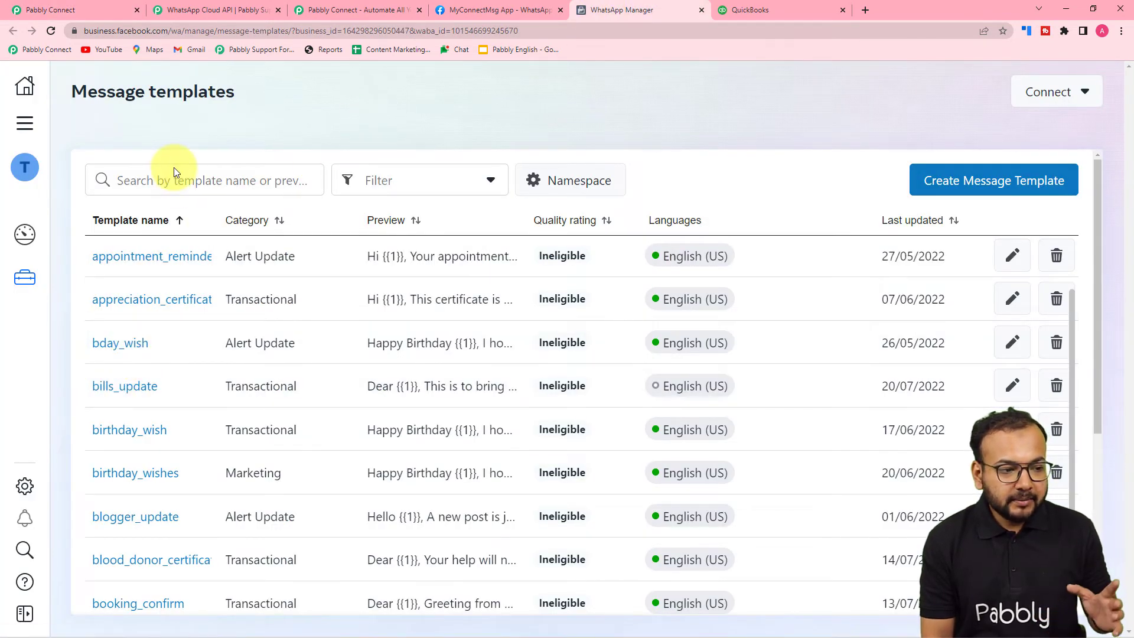
Open the bills_update template and scroll through its body text and sample preview.
left_click(122, 390)
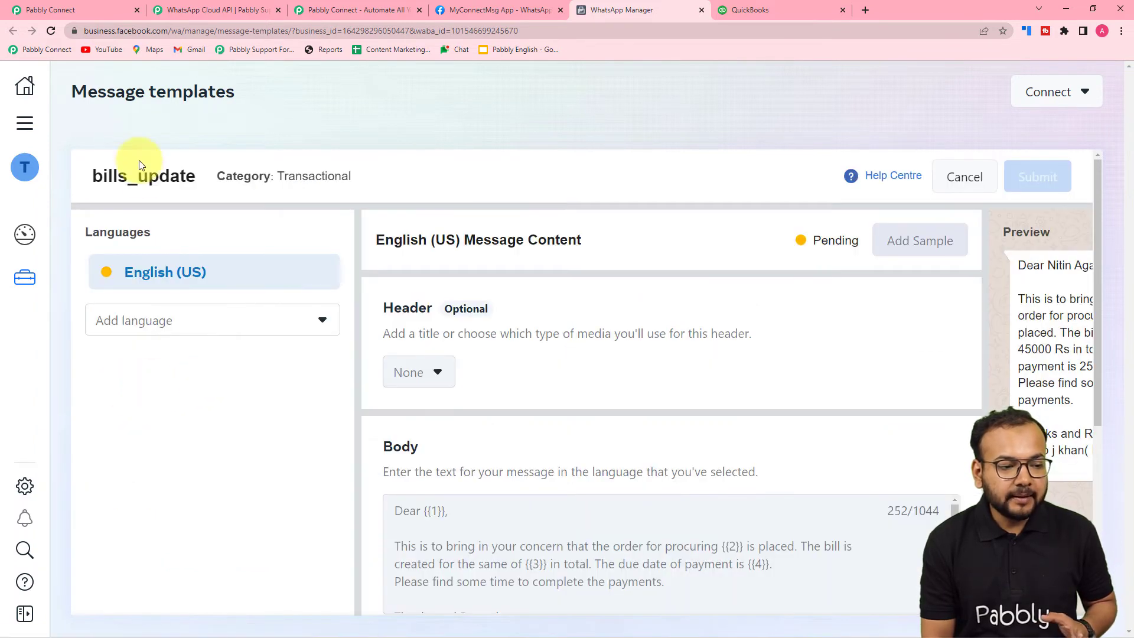
scroll(447, 409, "down", 5)
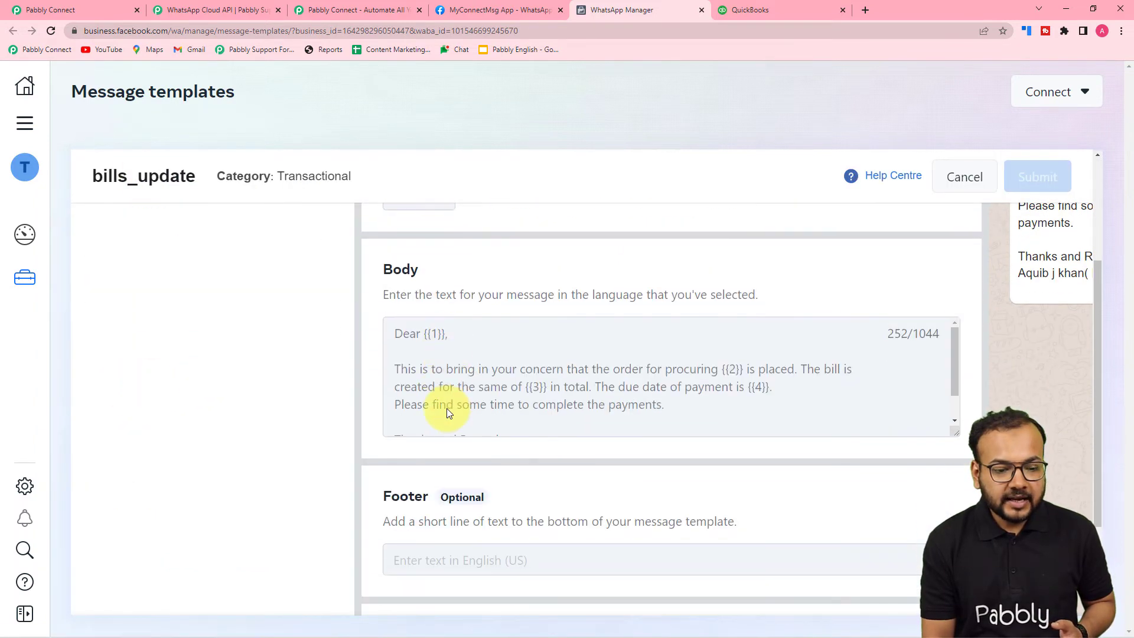
left_click_drag(458, 611, 718, 615)
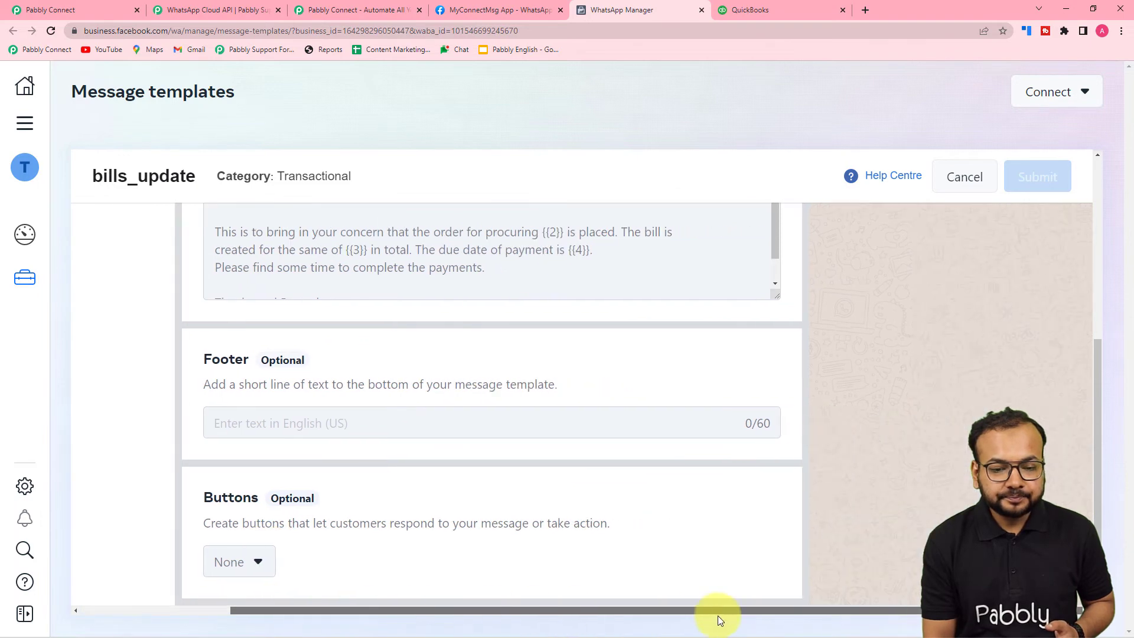
scroll(820, 525, "up", 5)
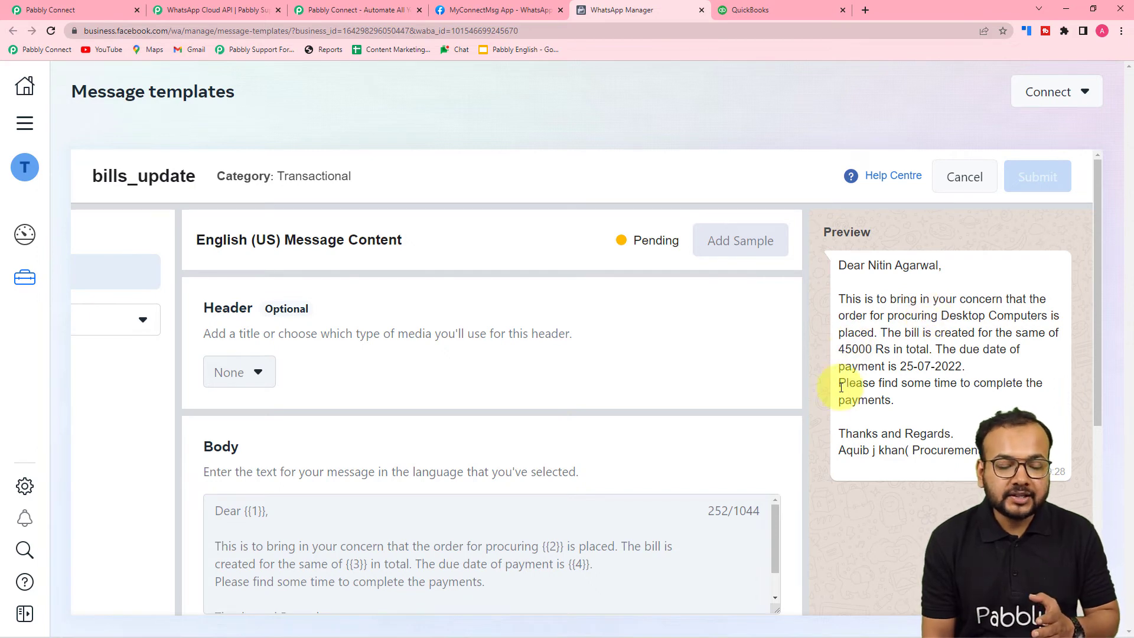
Review the bills_update body placeholders {{1}}–{{4}}, then return to the Pabbly Connect workflow.
scroll(668, 470, "down", 3)
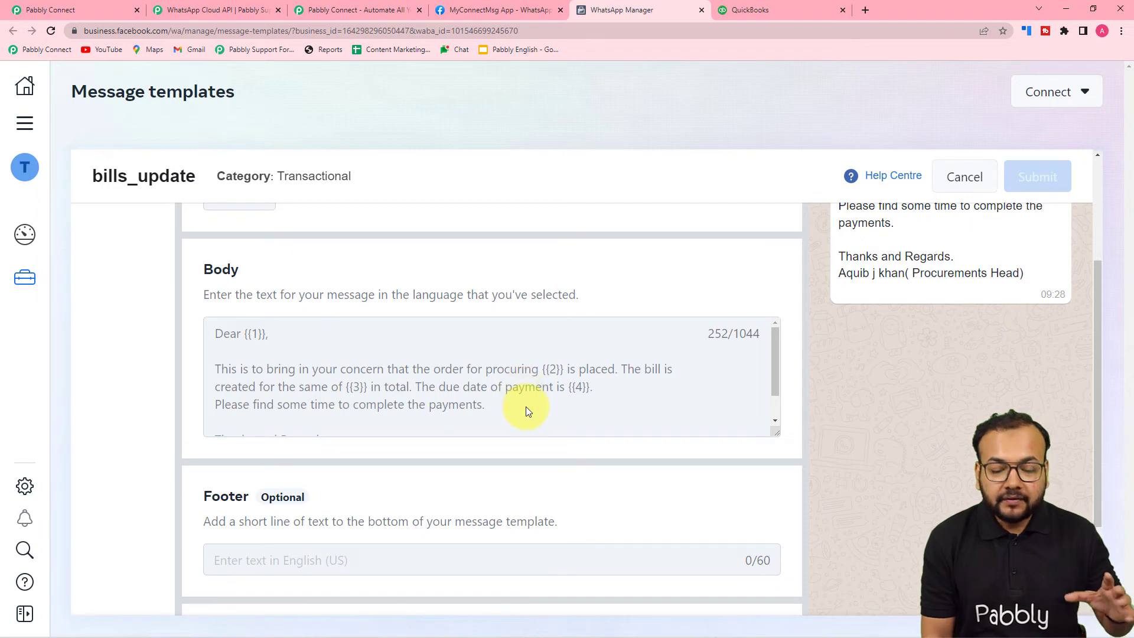
scroll(526, 406, "down", 1)
scroll(526, 407, "up", 1)
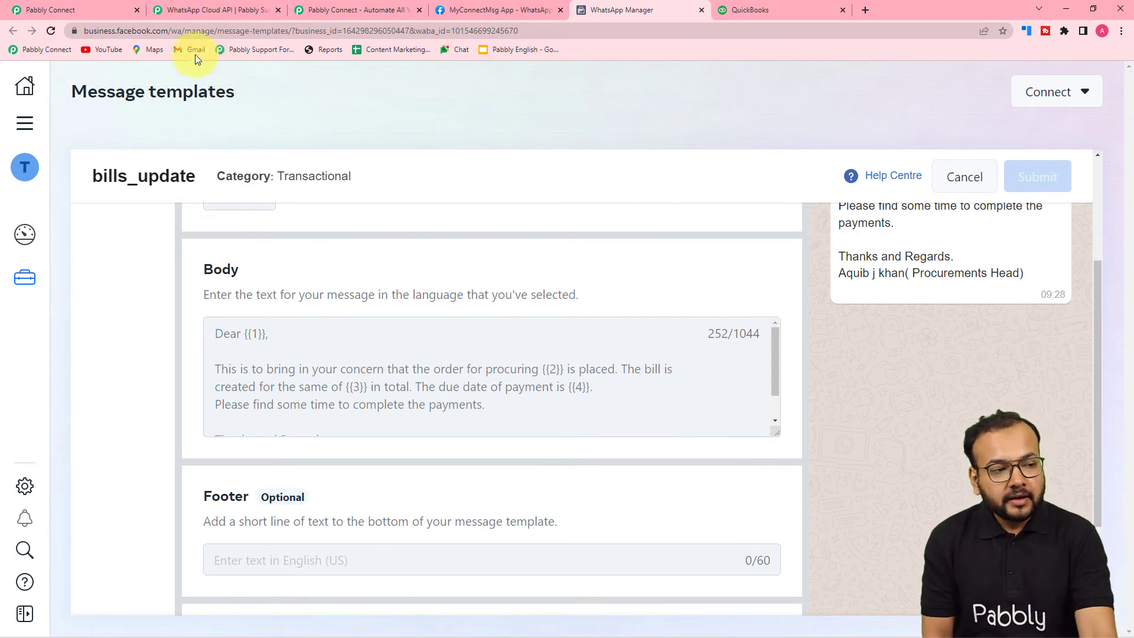
left_click(91, 9)
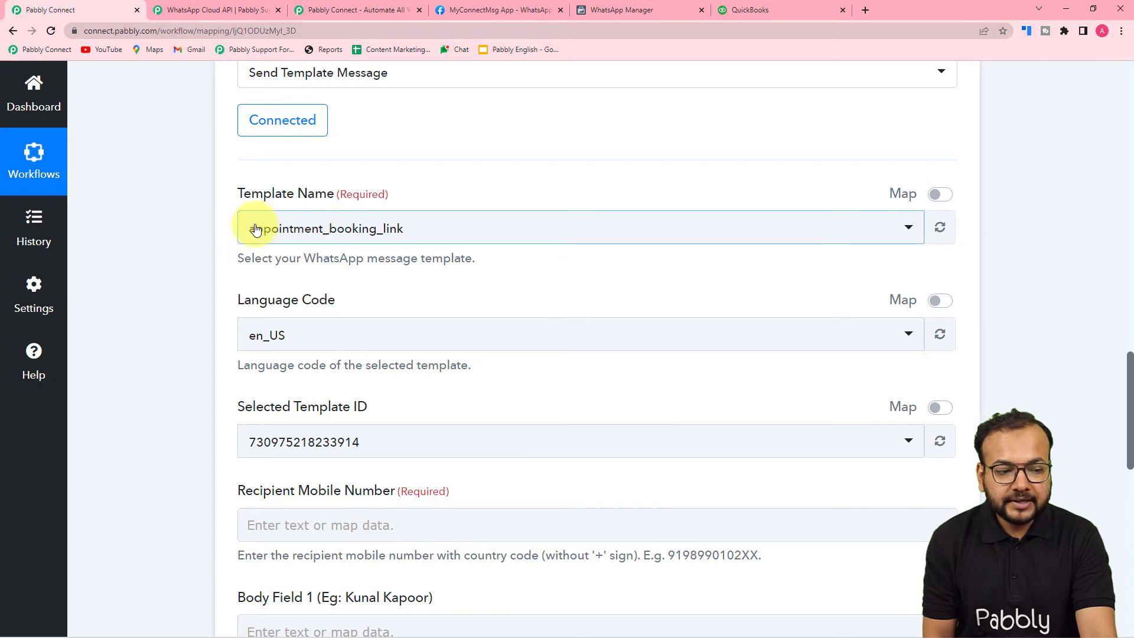
Select bills_update as the action's Template Name.
left_click(352, 226)
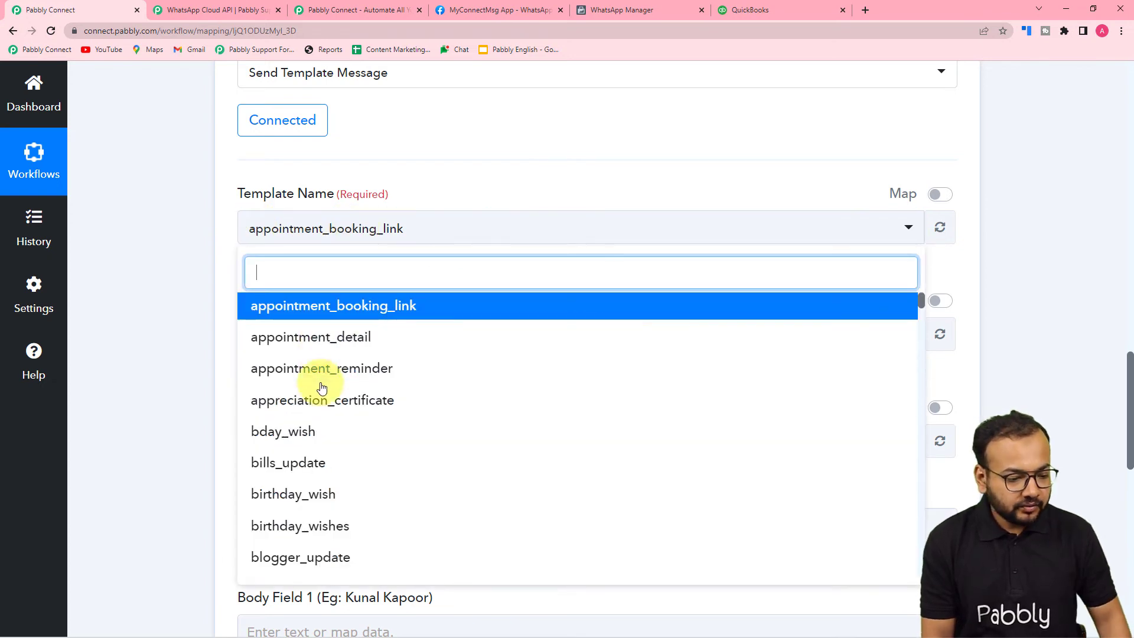
left_click(273, 464)
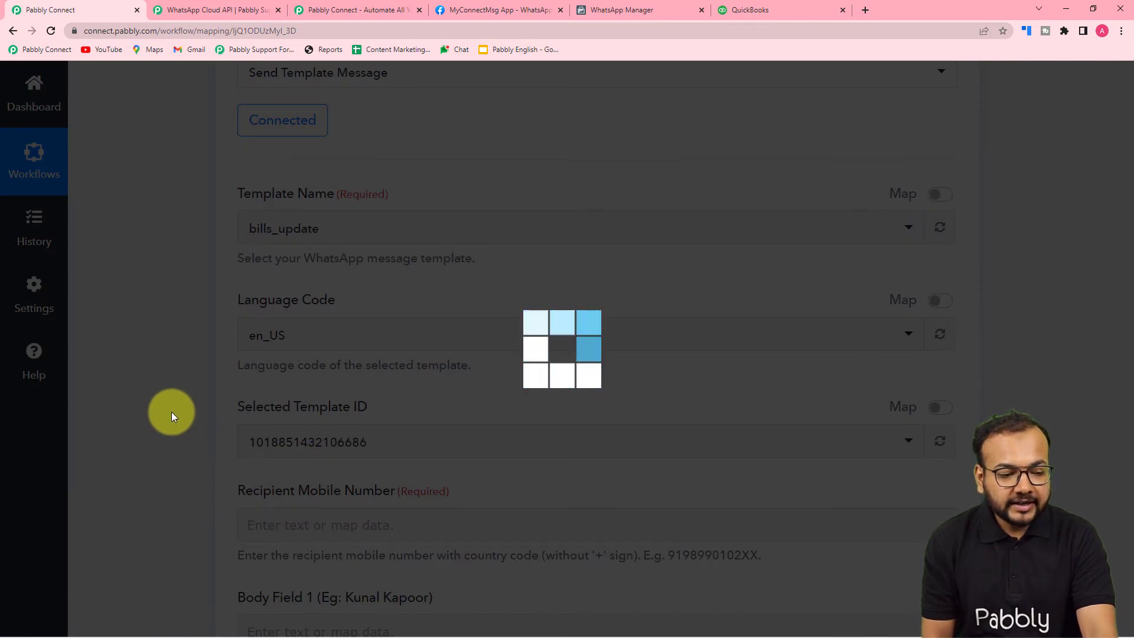
scroll(171, 412, "down", 2)
scroll(171, 412, "down", 3)
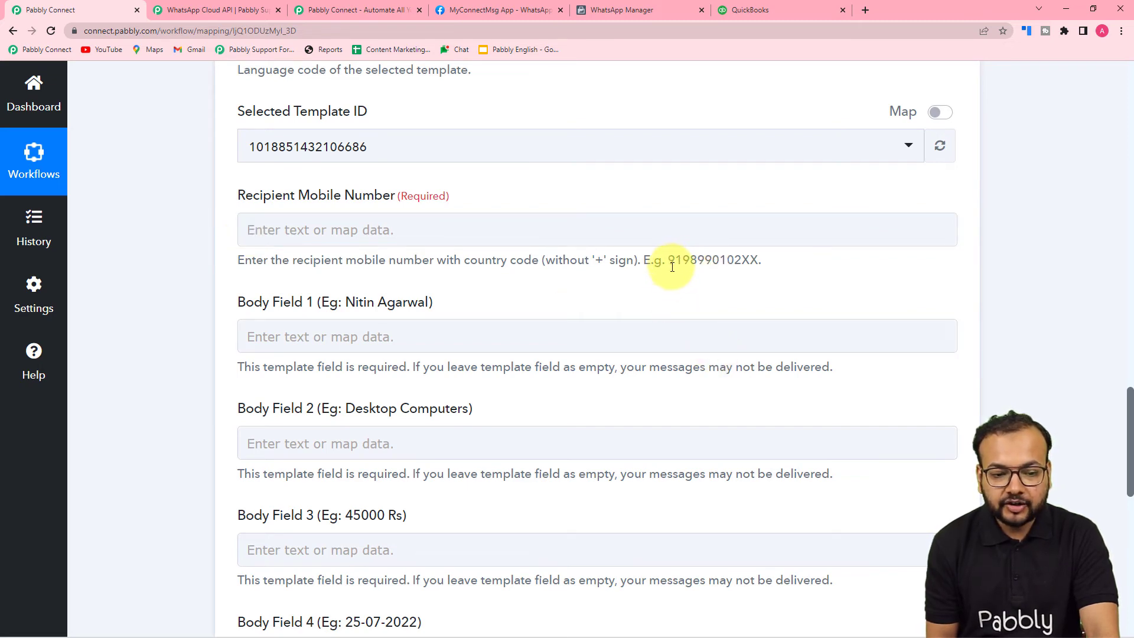
Enter the recipient's mobile number and scroll down to the Body Fields.
left_click(447, 224)
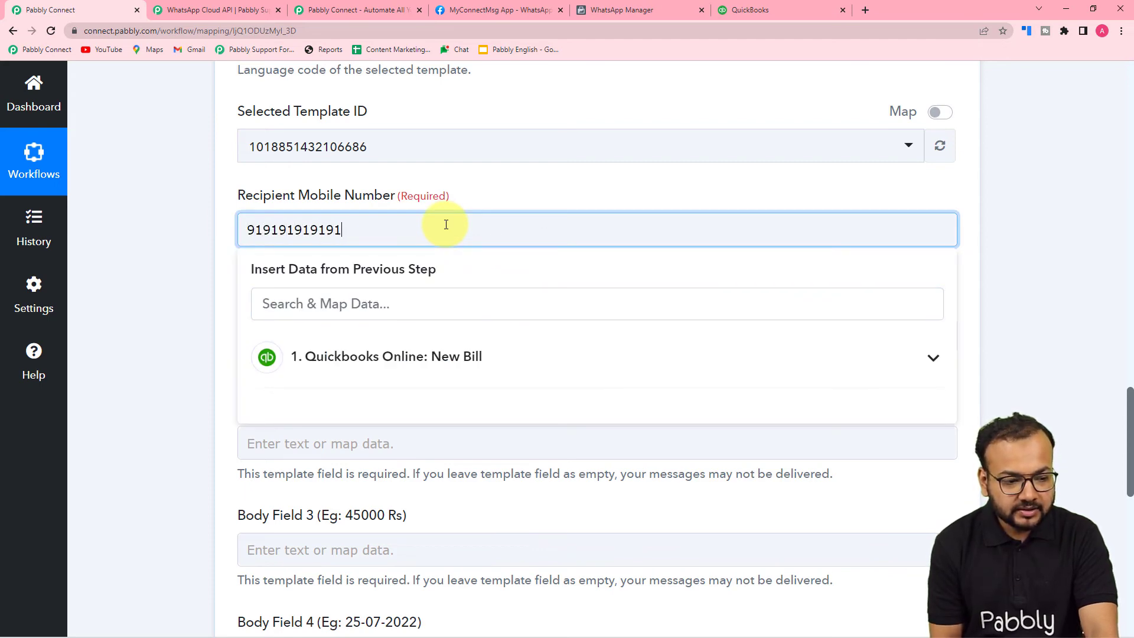
left_click(203, 247)
scroll(203, 247, "down", 3)
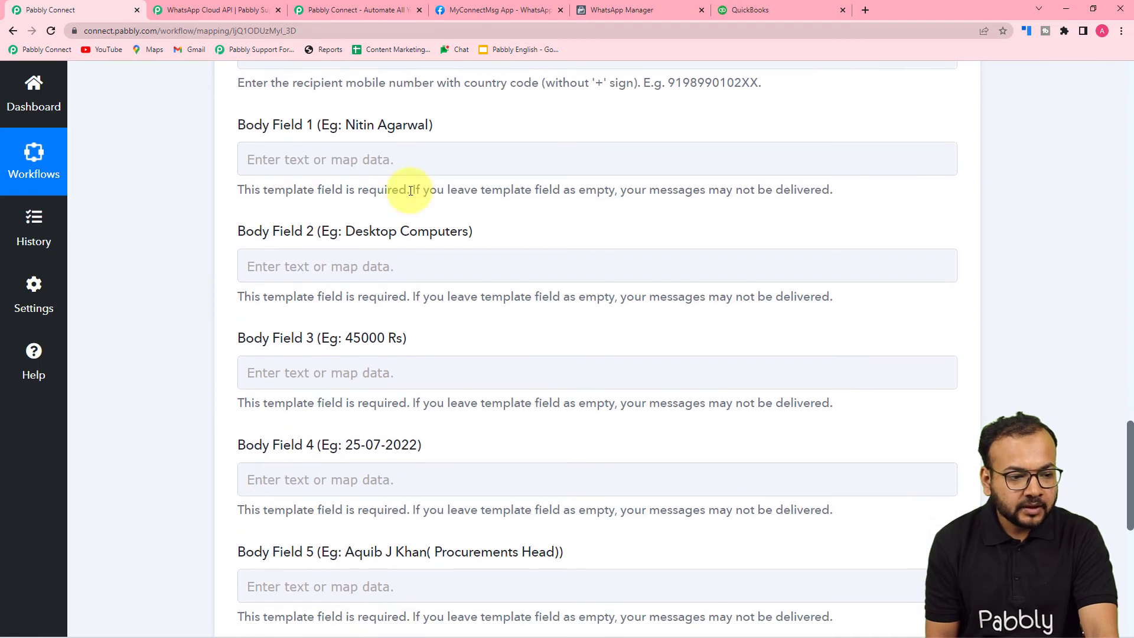
scroll(396, 173, "down", 1)
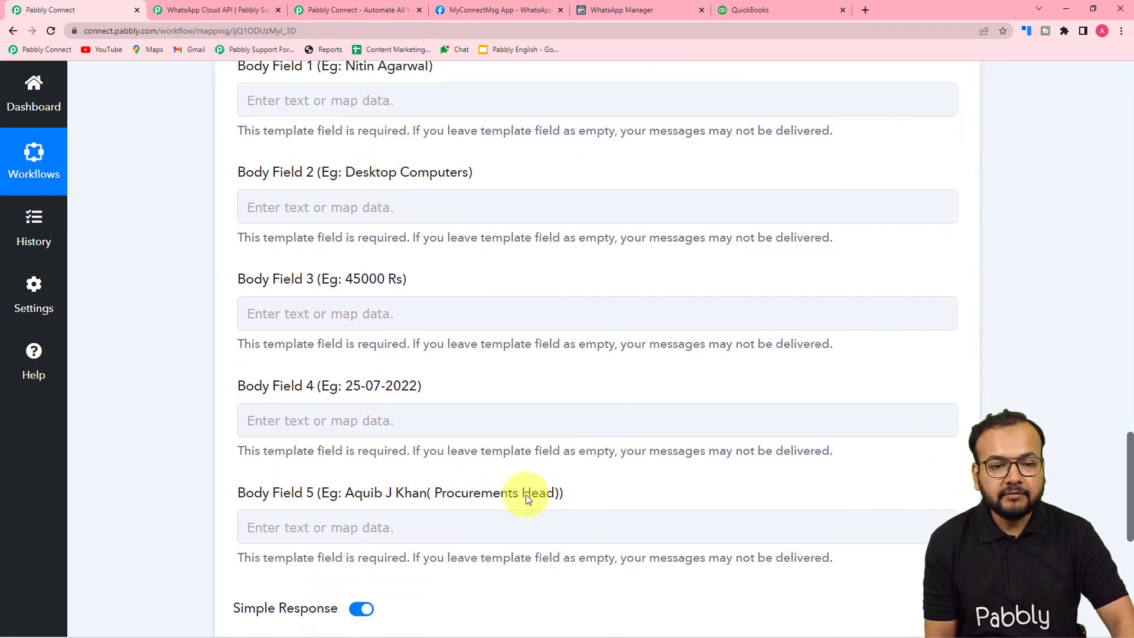
left_click(612, 8)
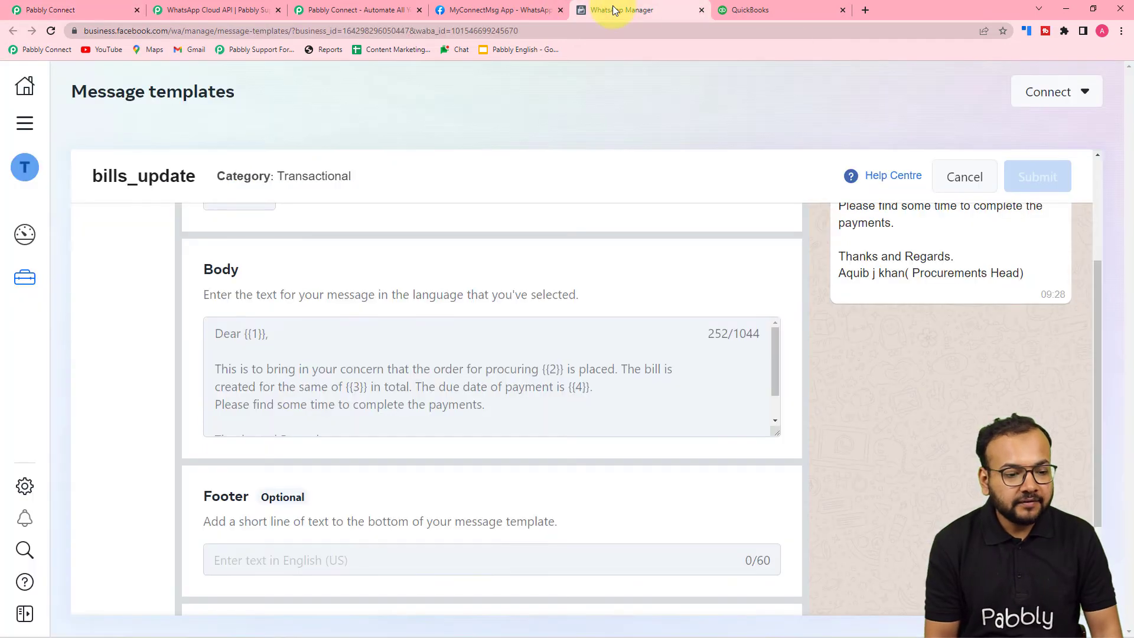
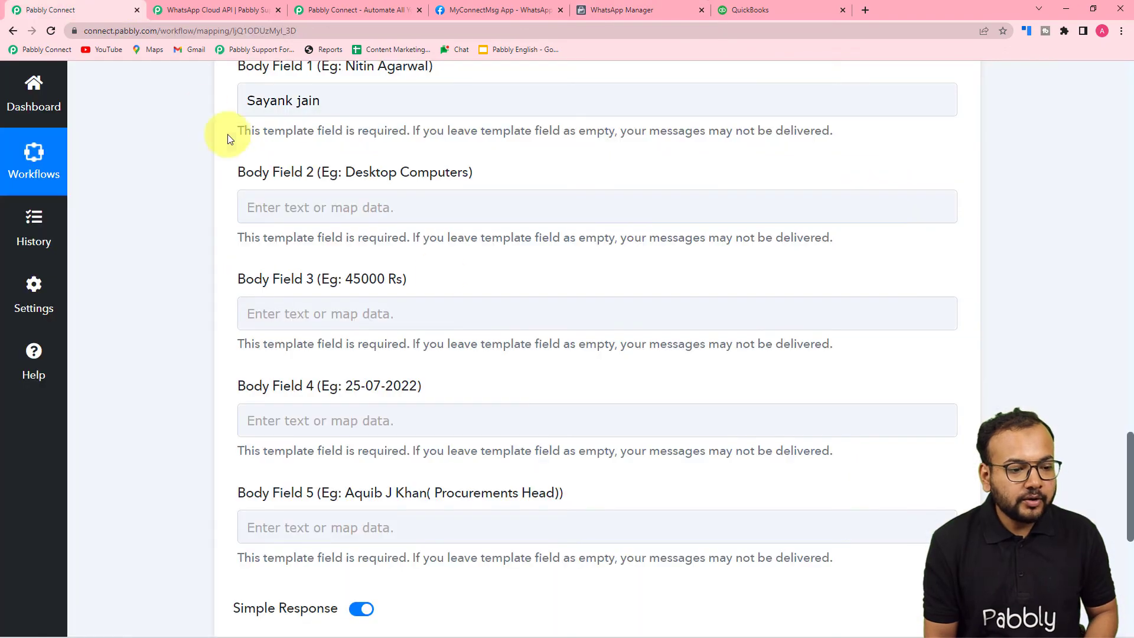
Scroll through the QuickBooks New Bill data to review it before filling Body Field 2.
left_click(447, 205)
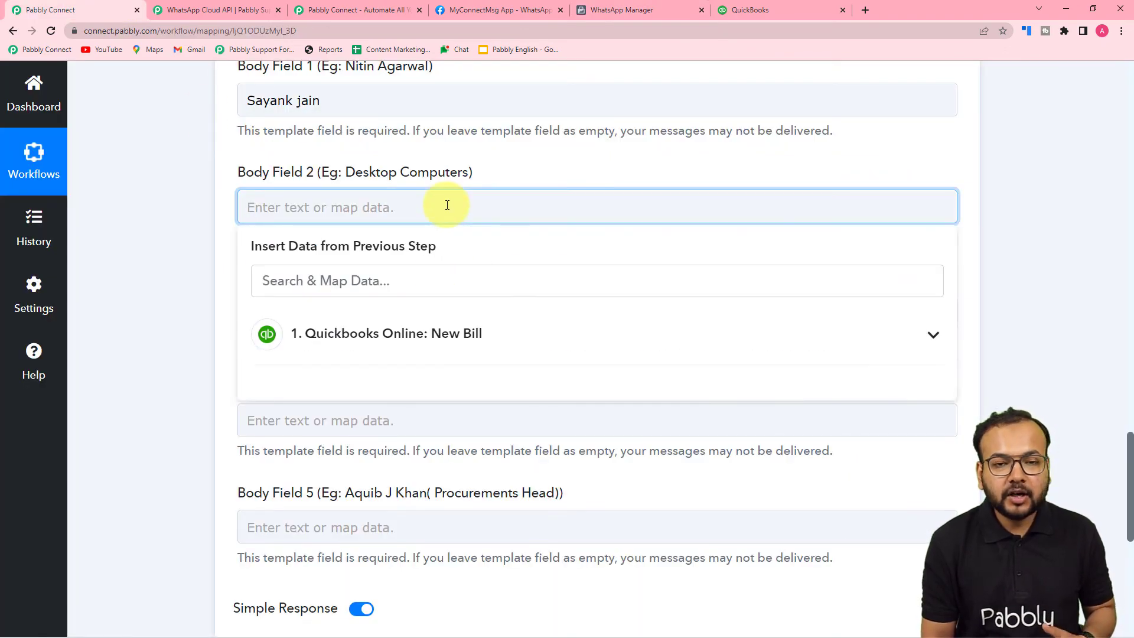
left_click(200, 175)
scroll(199, 174, "up", 5)
scroll(199, 175, "up", 15)
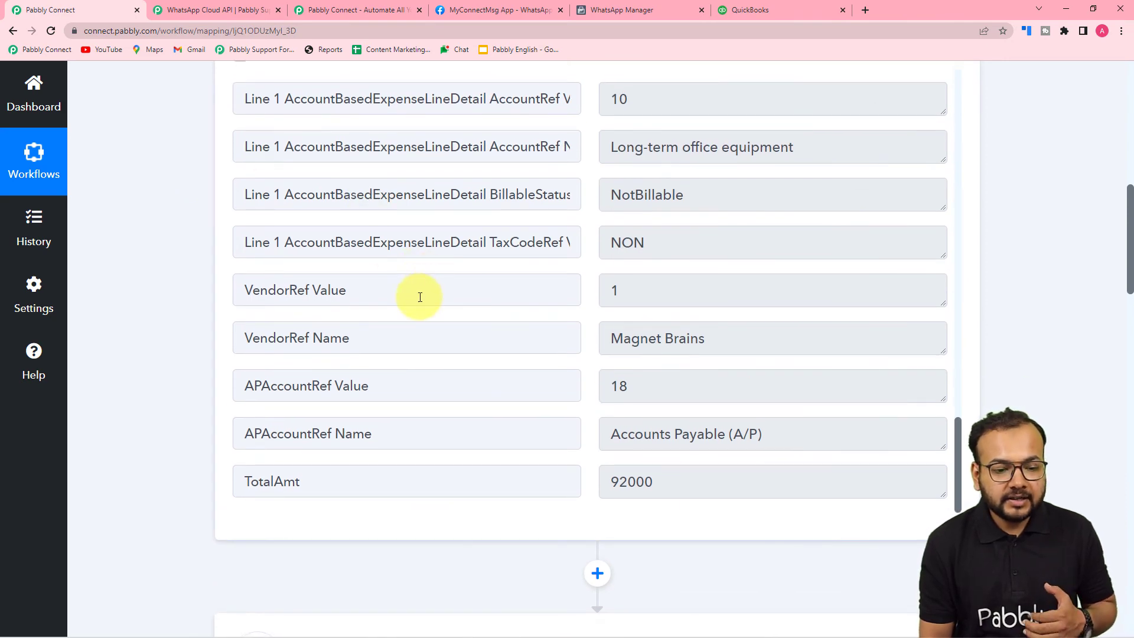
scroll(420, 297, "down", 1)
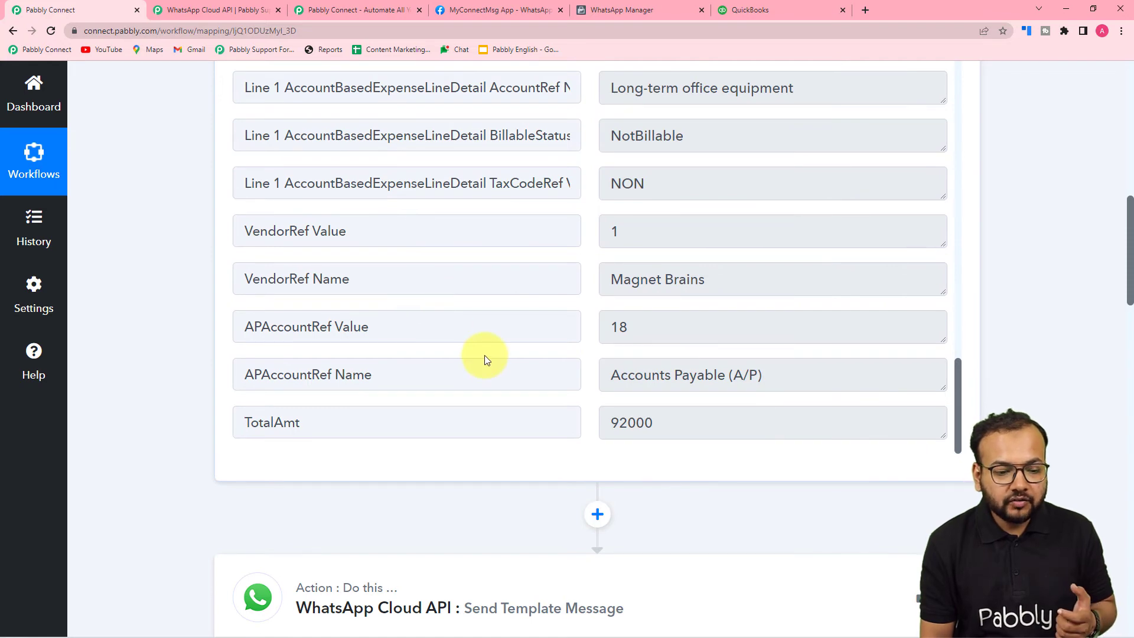
scroll(496, 385, "up", 6)
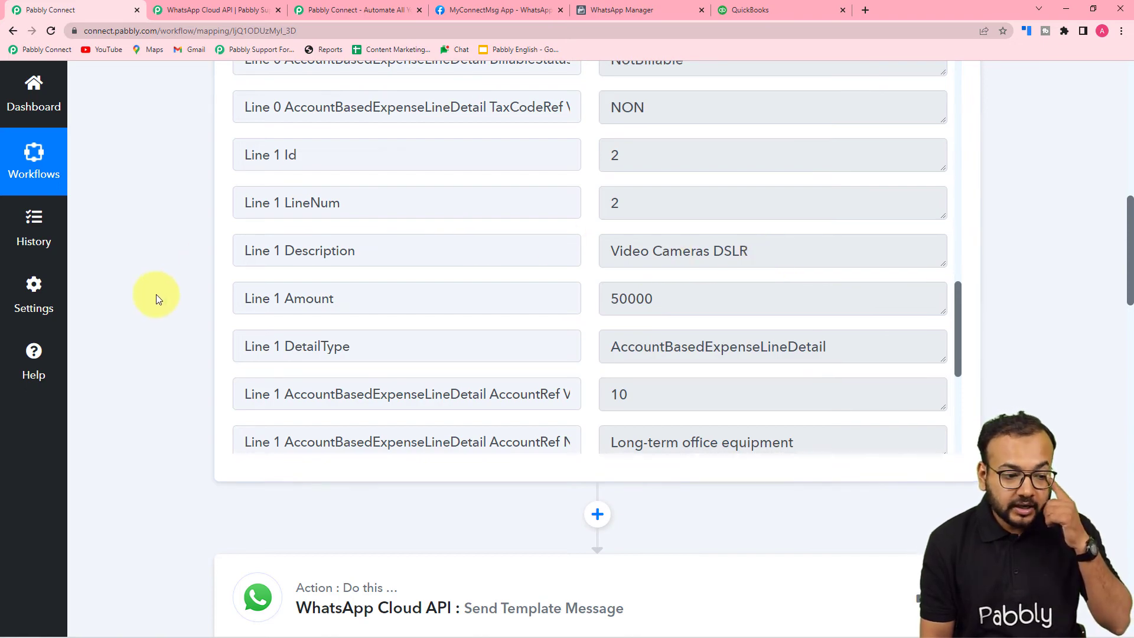
scroll(156, 294, "down", 10)
scroll(156, 294, "down", 13)
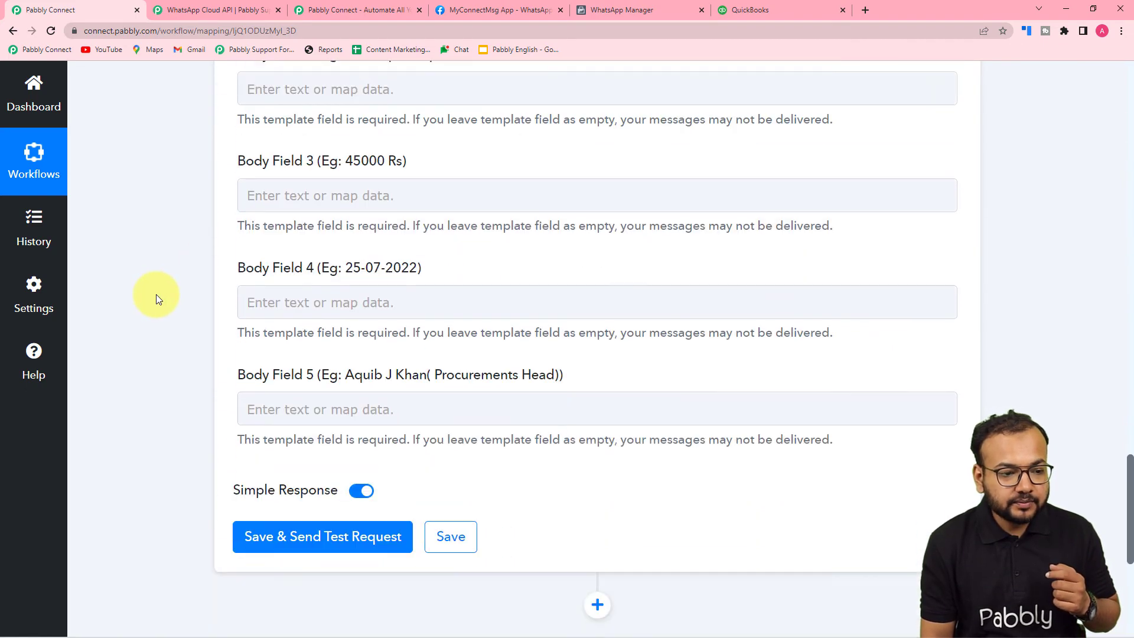
scroll(156, 294, "up", 3)
Map Body Field 2 to the bill's Line 1 Description, Video Cameras DSLR.
left_click(313, 268)
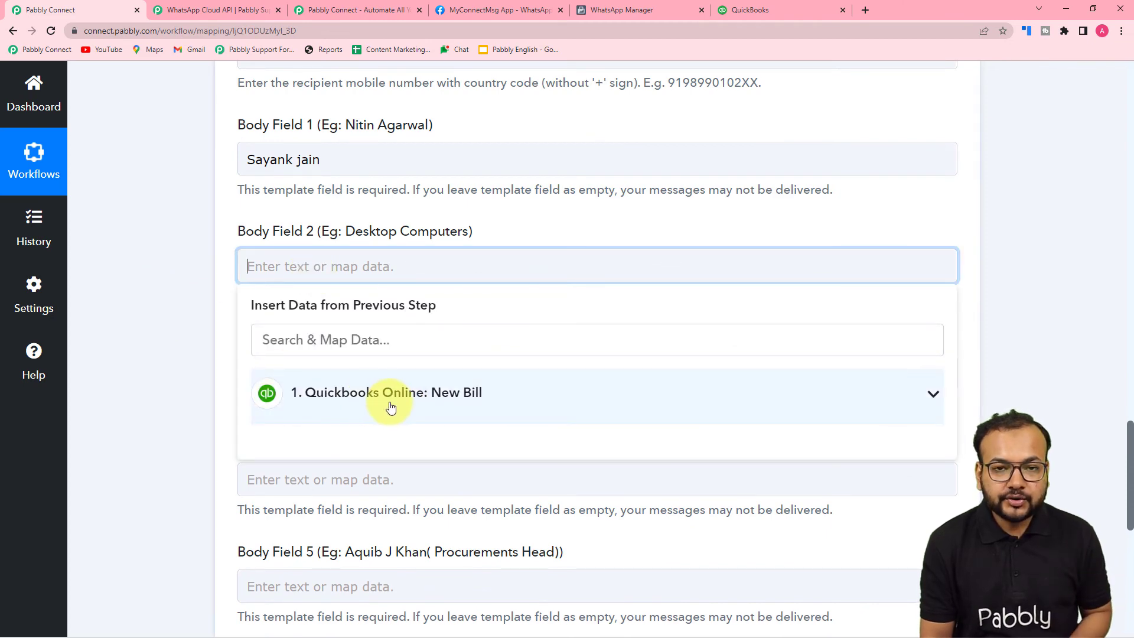
left_click(358, 420)
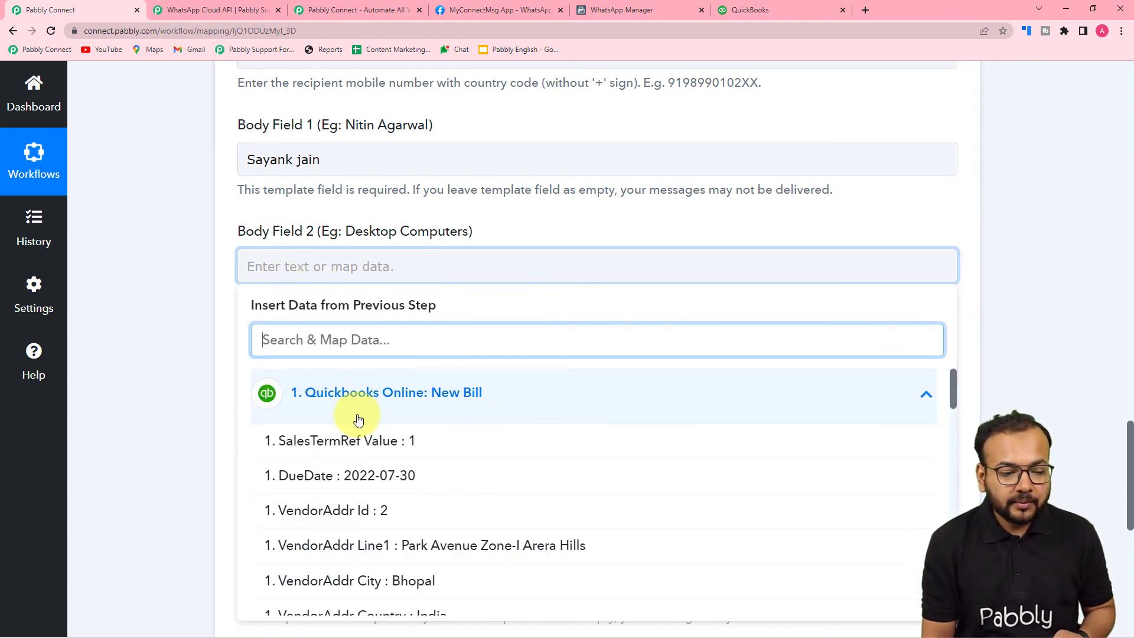
scroll(366, 516, "down", 5)
scroll(368, 517, "down", 10)
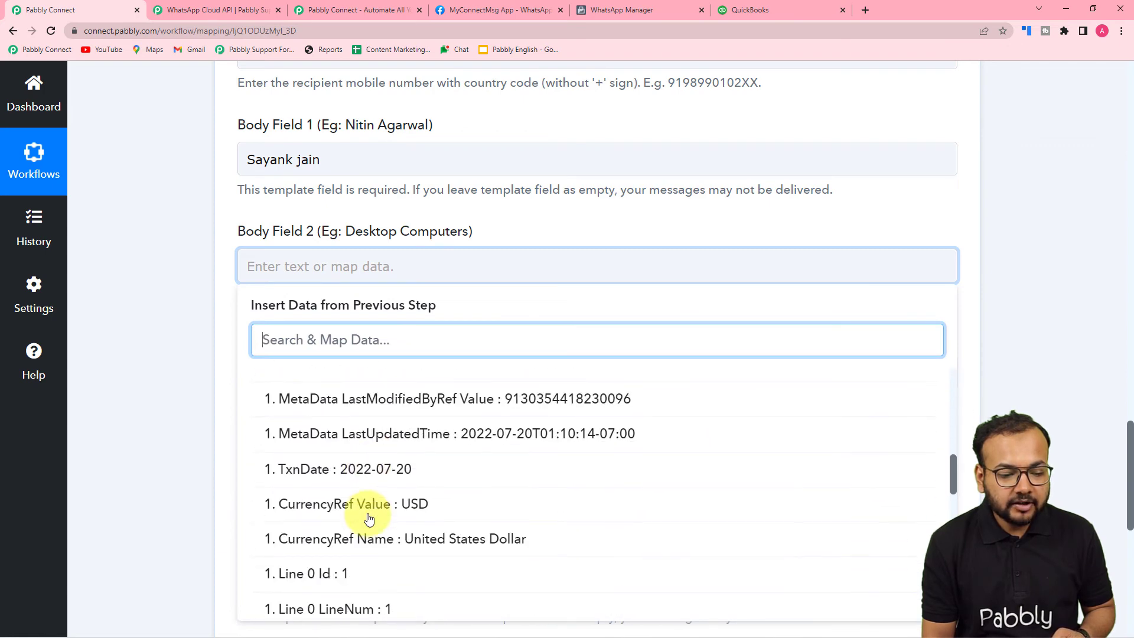
scroll(371, 517, "down", 2)
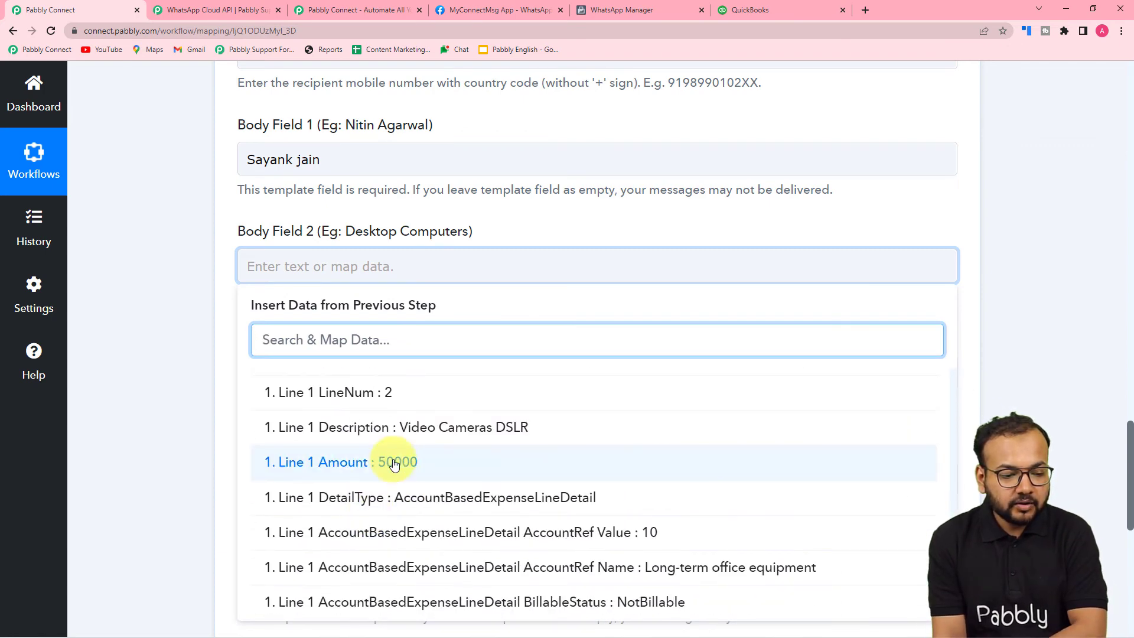
left_click(358, 427)
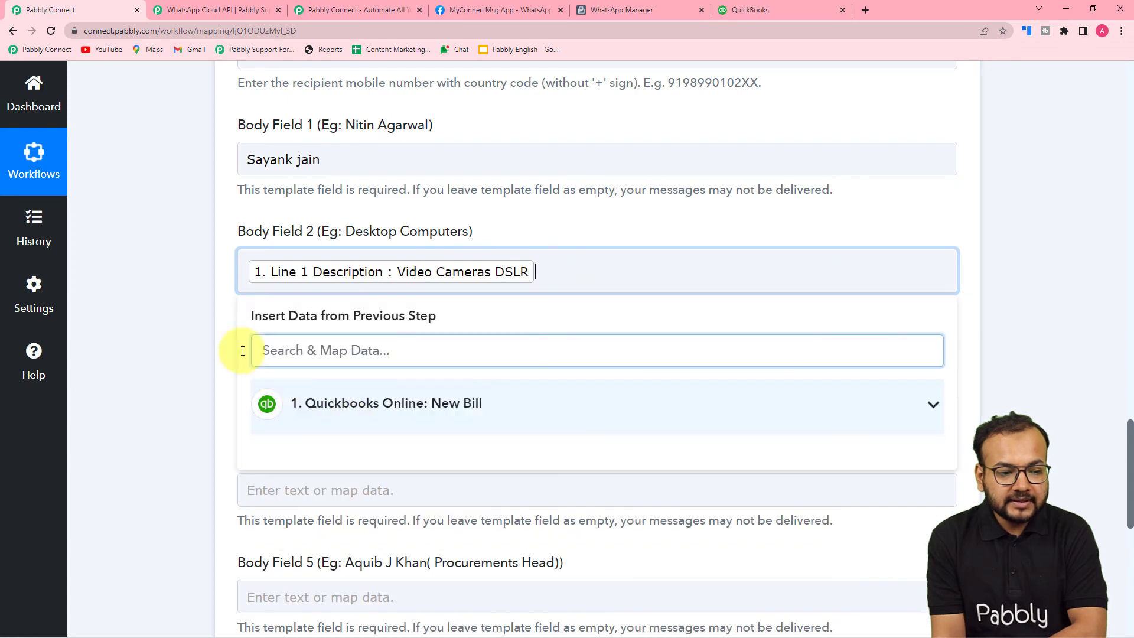
Map Body Field 3 to the bill's Line 1 Amount (50000).
left_click(199, 331)
scroll(199, 331, "down", 3)
left_click(392, 206)
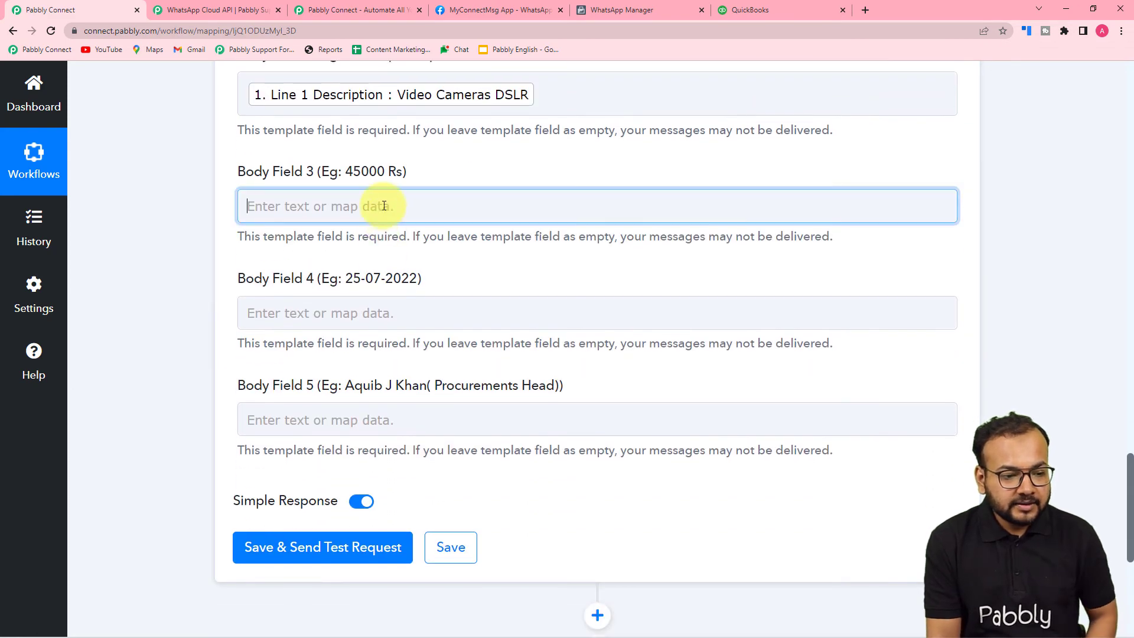
left_click(379, 331)
scroll(407, 530, "down", 2)
scroll(408, 529, "down", 10)
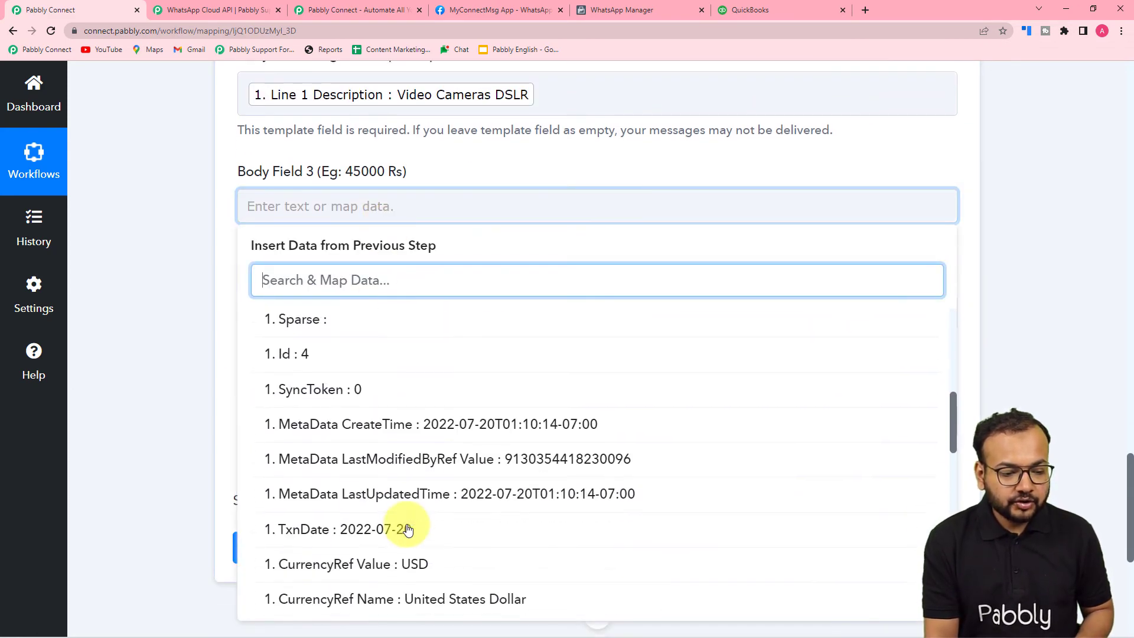
scroll(407, 530, "down", 5)
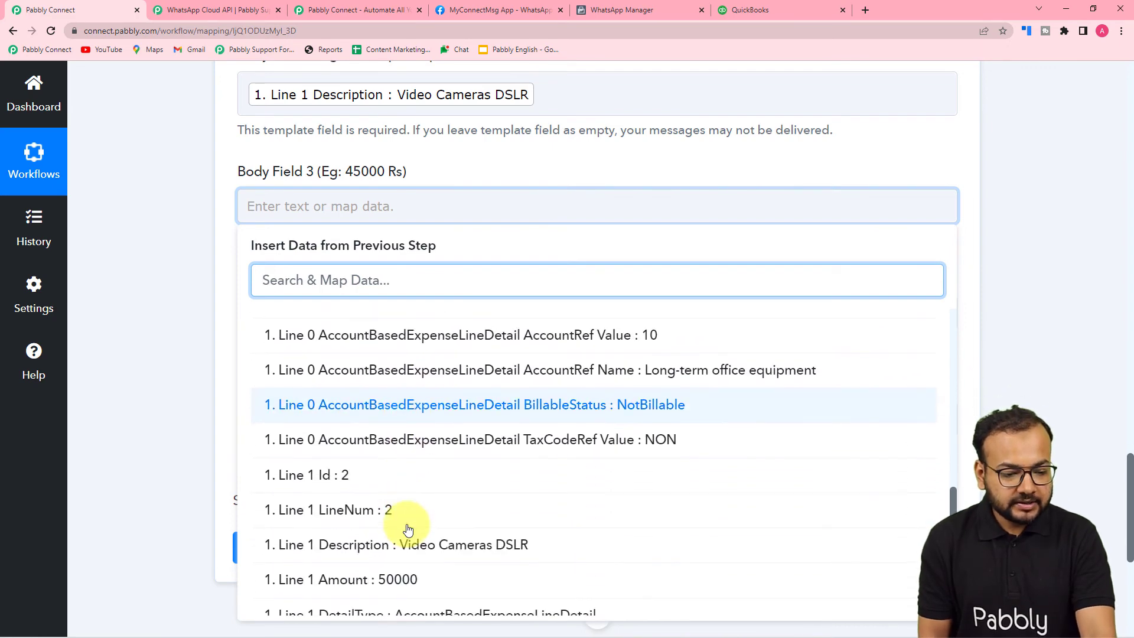
left_click(392, 403)
left_click(146, 307)
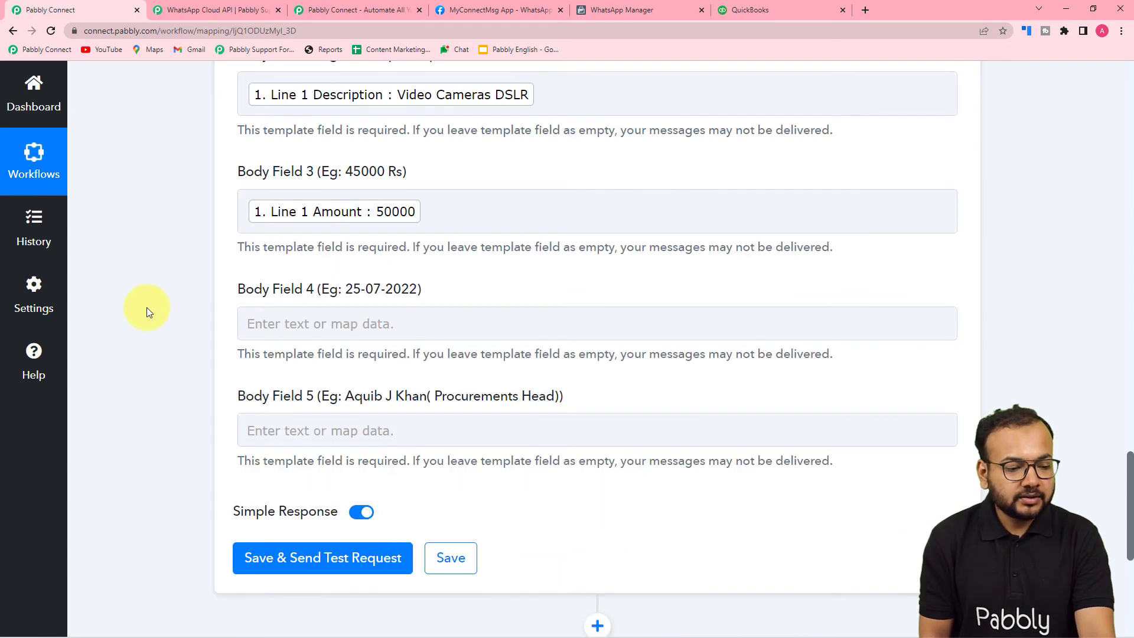
Bring up the QuickBooks New Bill fields for Body Field 4 and find TxnDate : 2022-07-20.
scroll(146, 307, "down", 1)
left_click(358, 269)
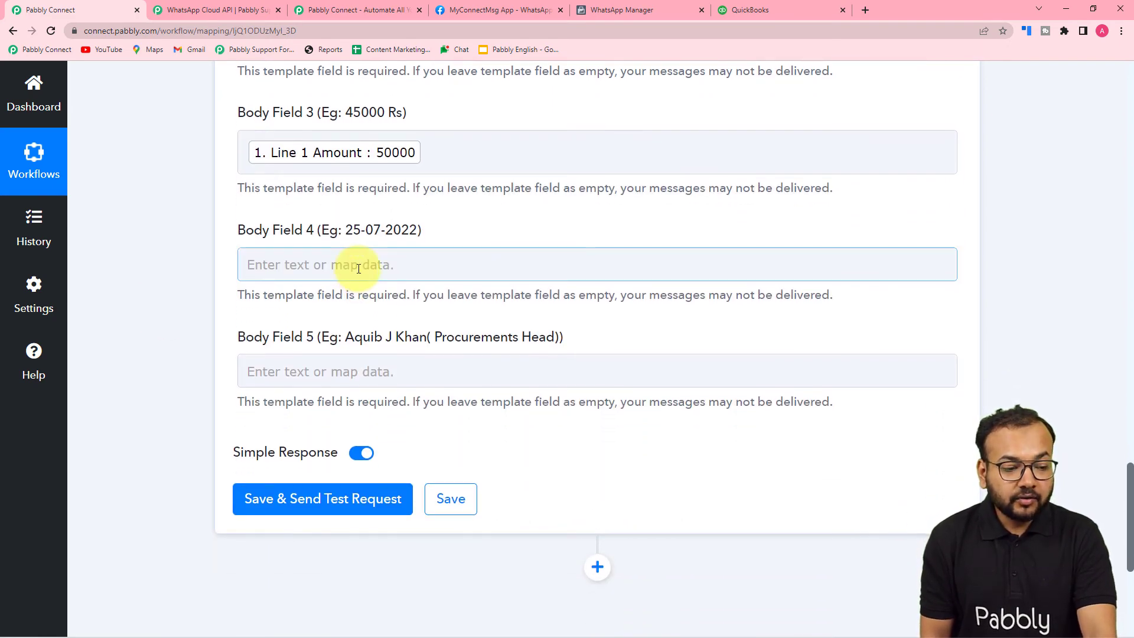
left_click(358, 269)
left_click(392, 411)
scroll(407, 454, "down", 3)
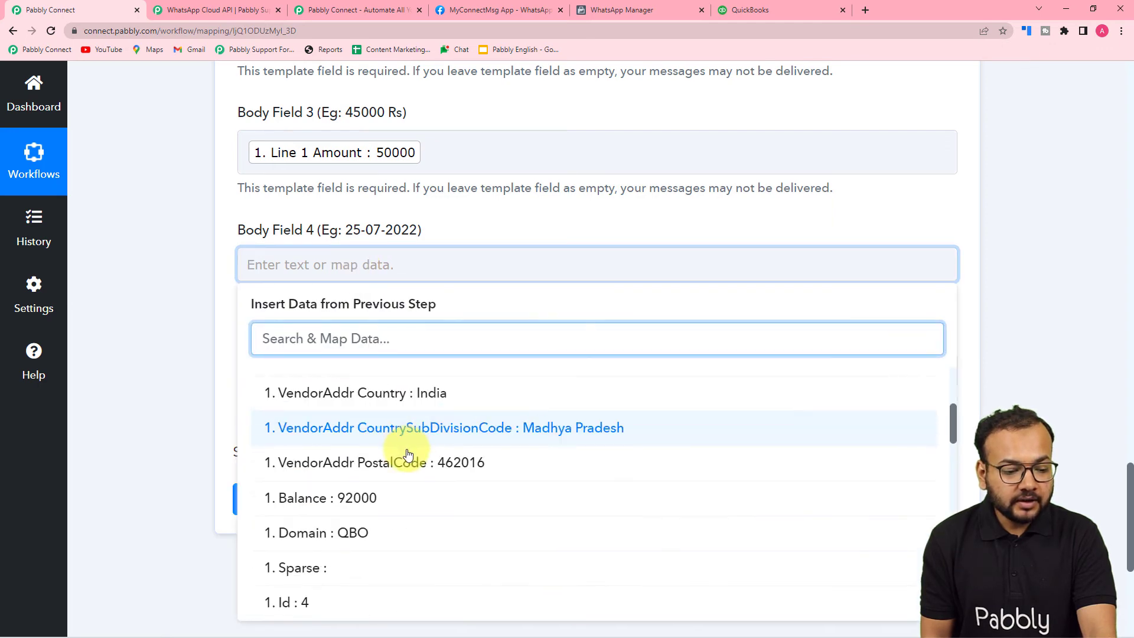
scroll(408, 454, "down", 8)
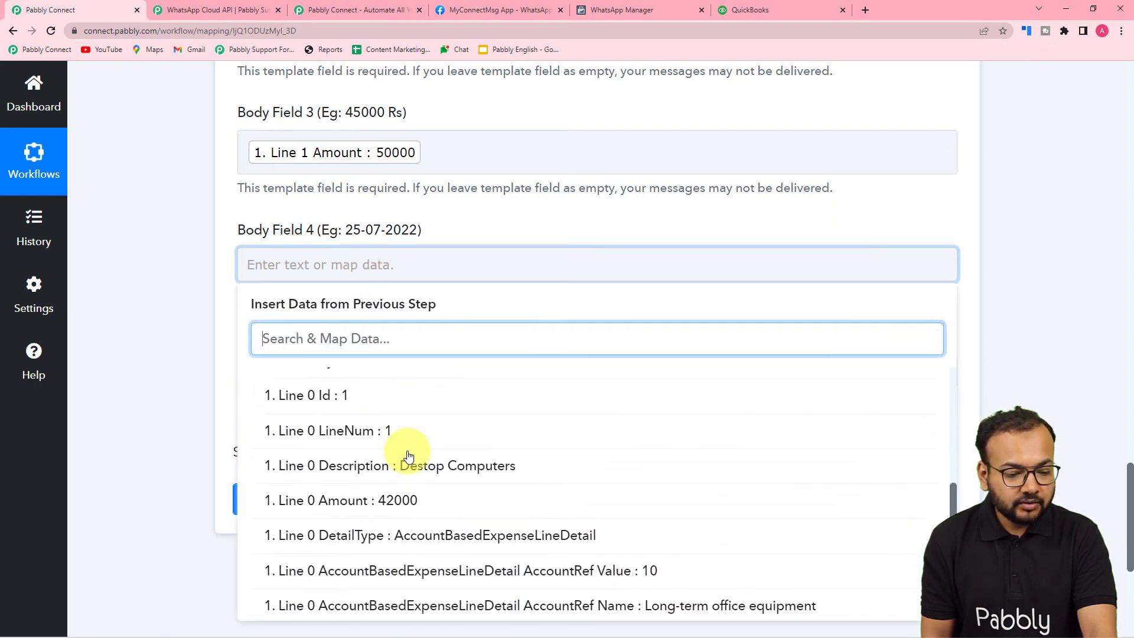
scroll(409, 455, "down", 6)
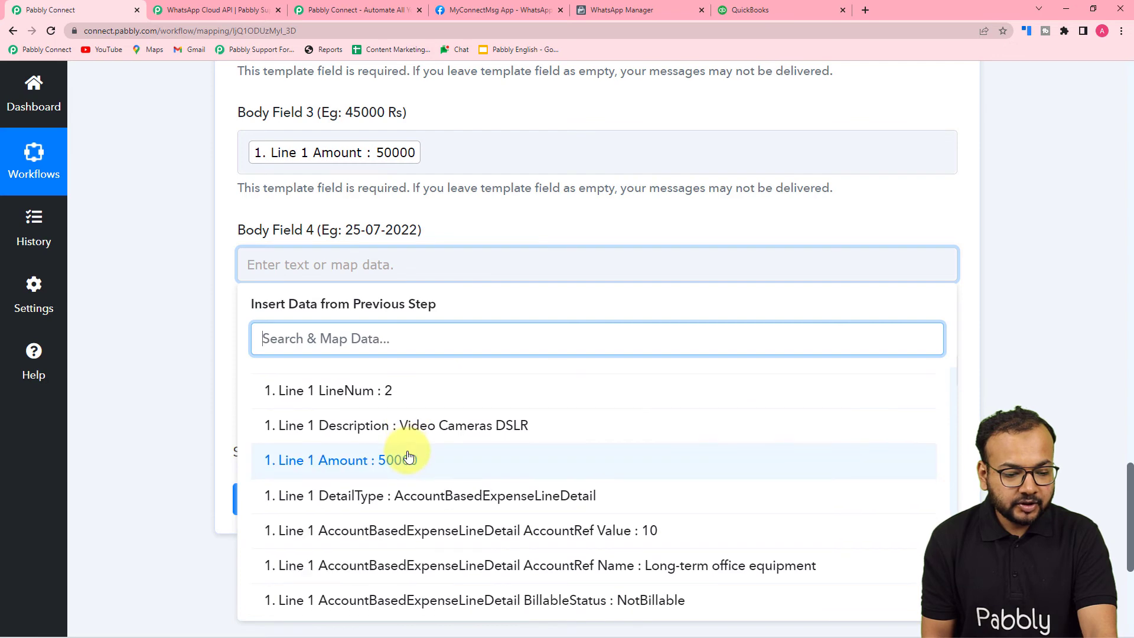
scroll(409, 458, "down", 6)
scroll(408, 456, "up", 20)
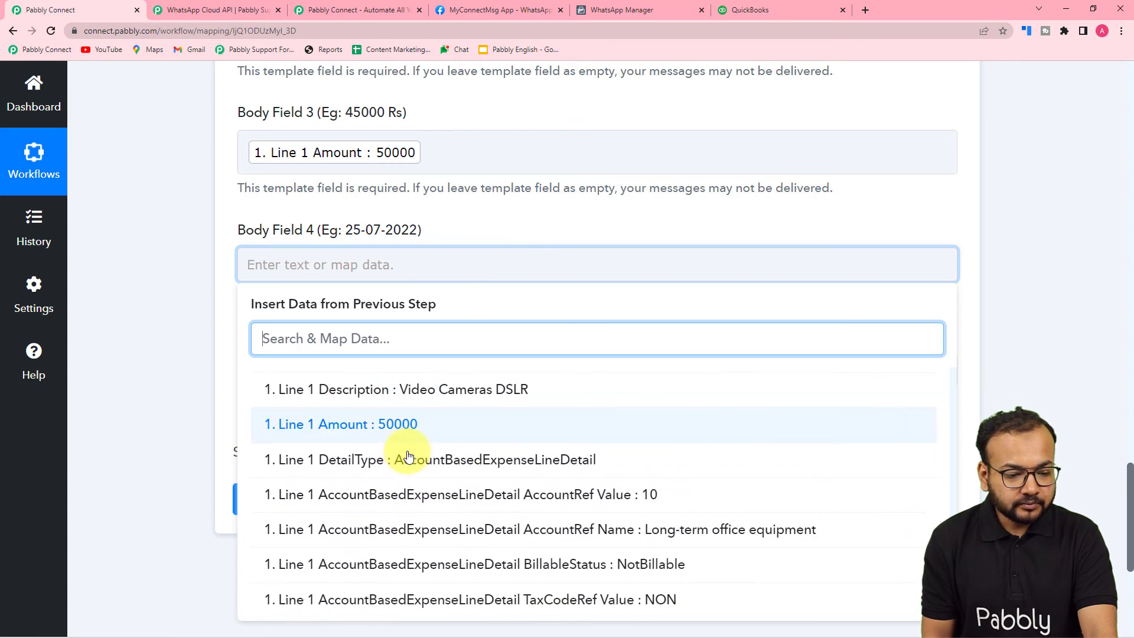
scroll(408, 456, "down", 2)
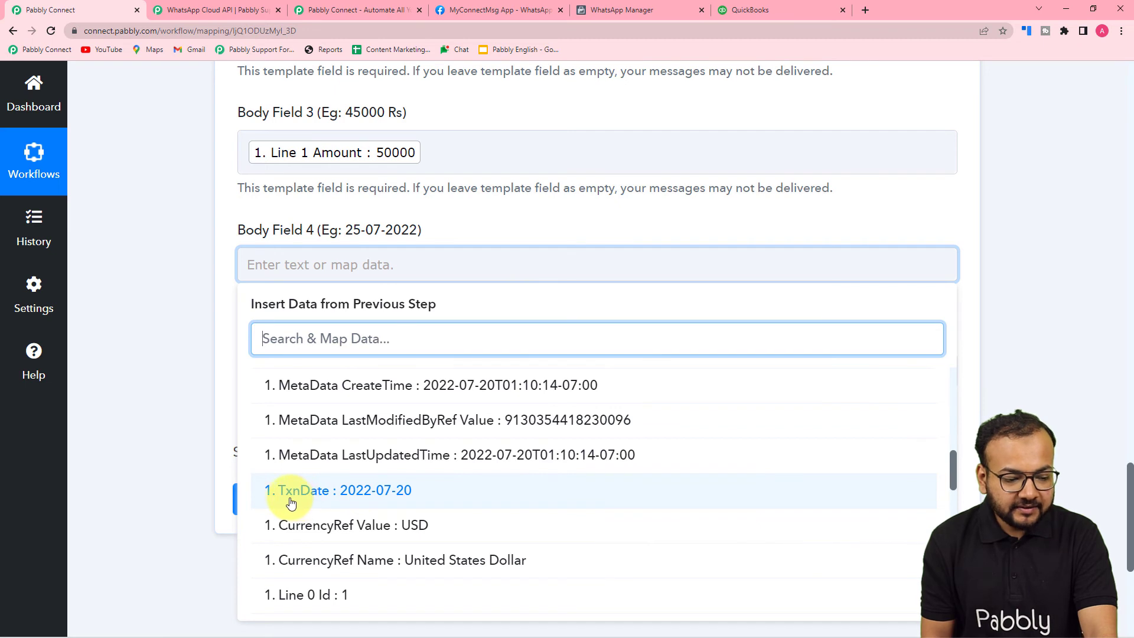
Map Body Field 4 to TxnDate 2022-07-20 and enter the sender's name in Body Field 5.
left_click(358, 495)
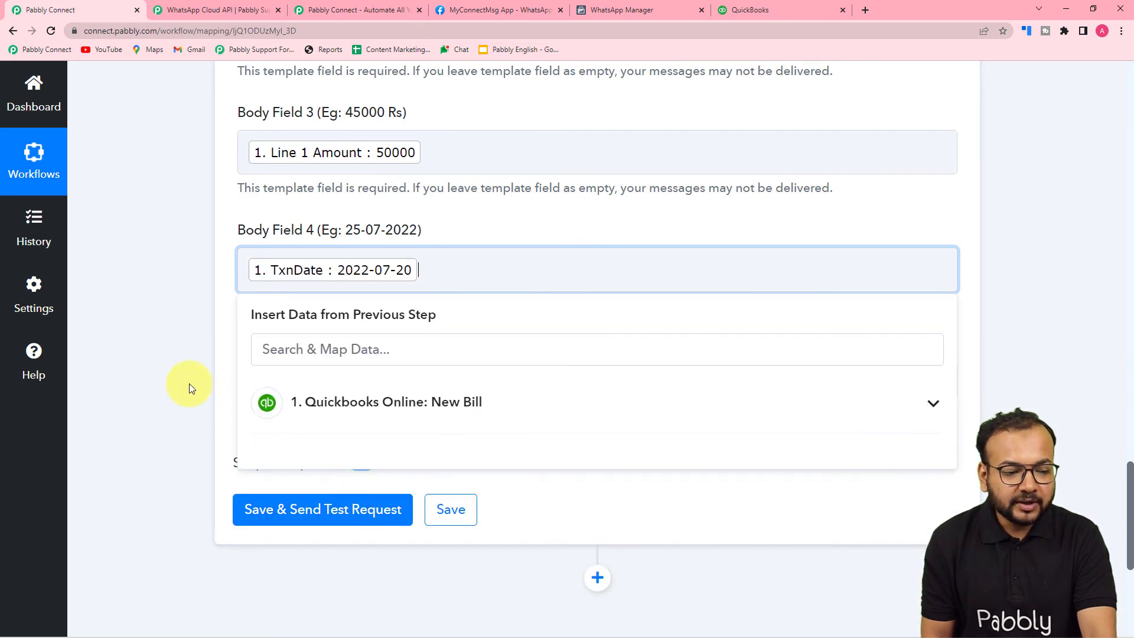
scroll(472, 307, "down", 2)
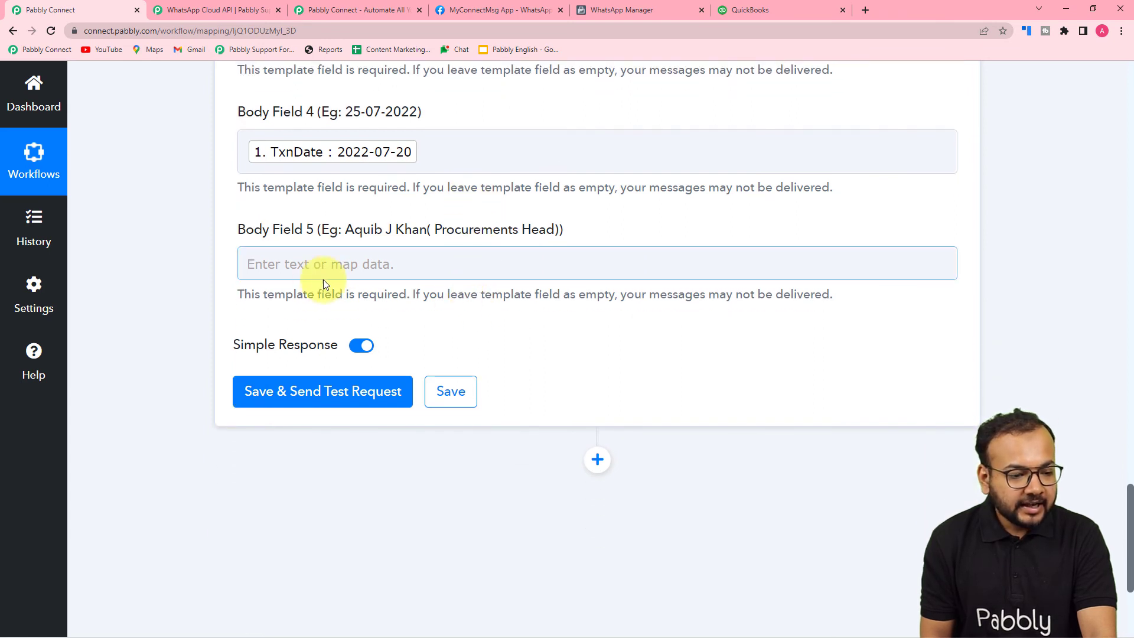
left_click(309, 272)
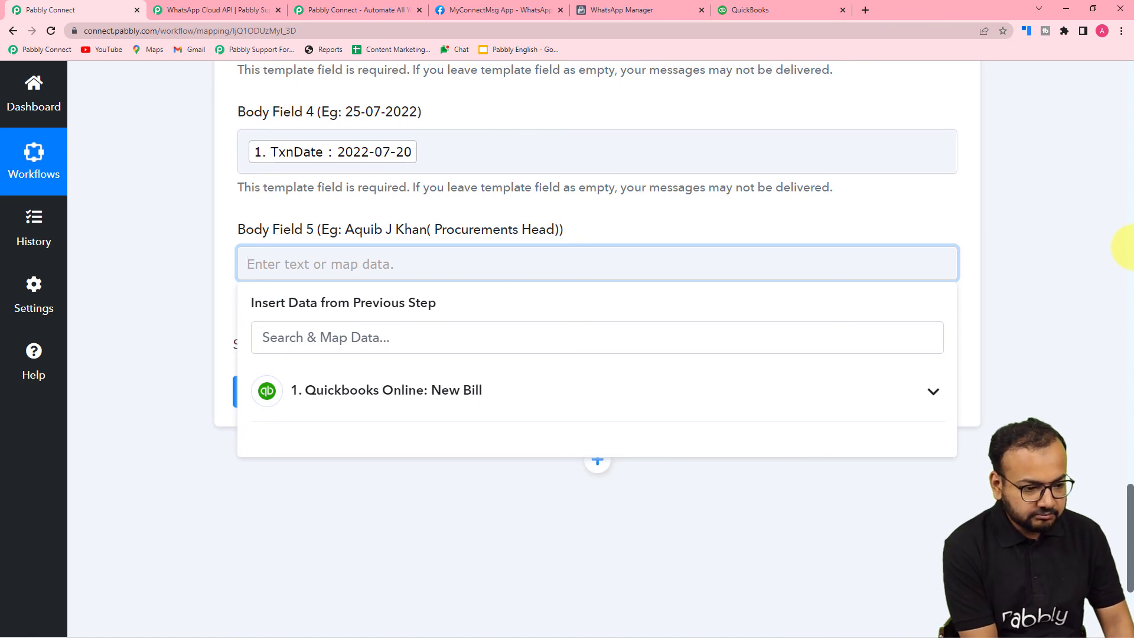
type("Aqib")
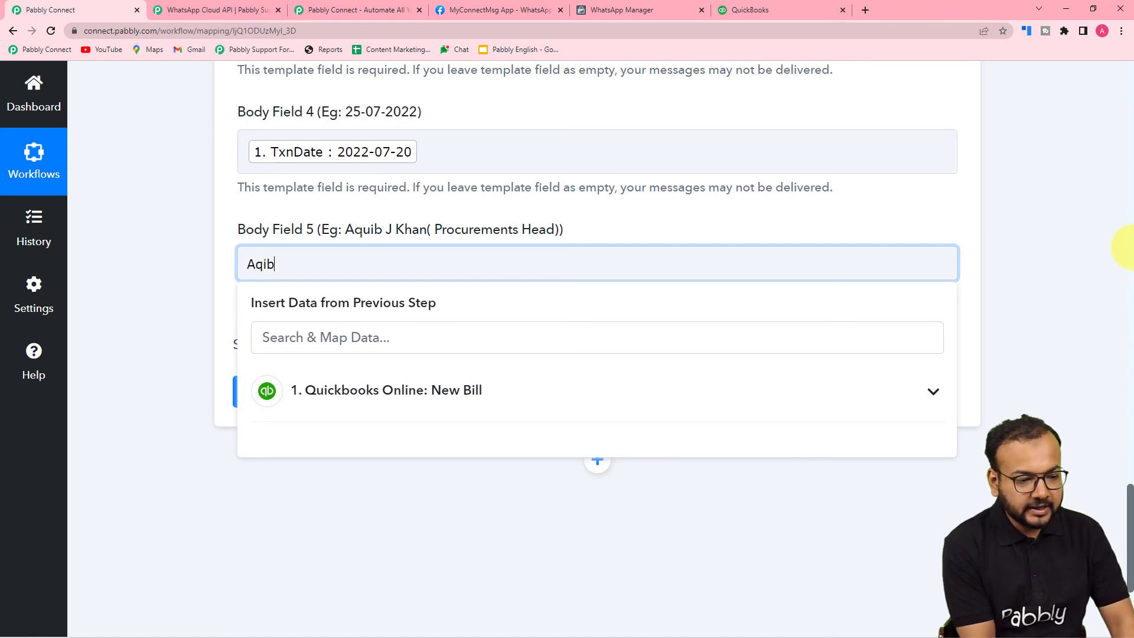
left_click(105, 311)
scroll(272, 320, "up", 3)
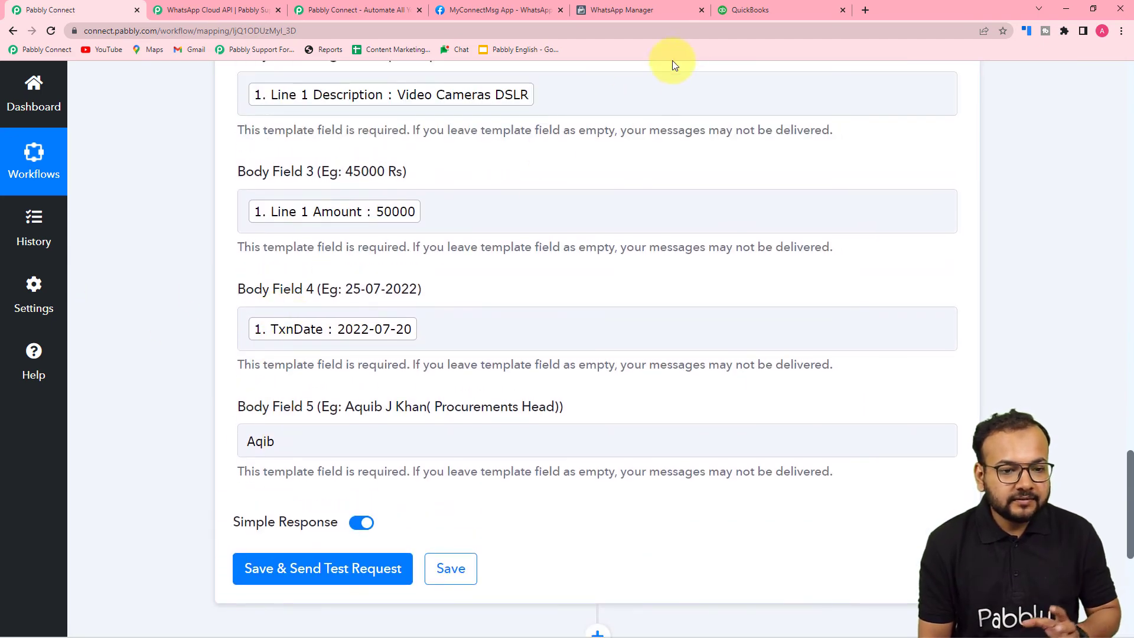
left_click(672, 14)
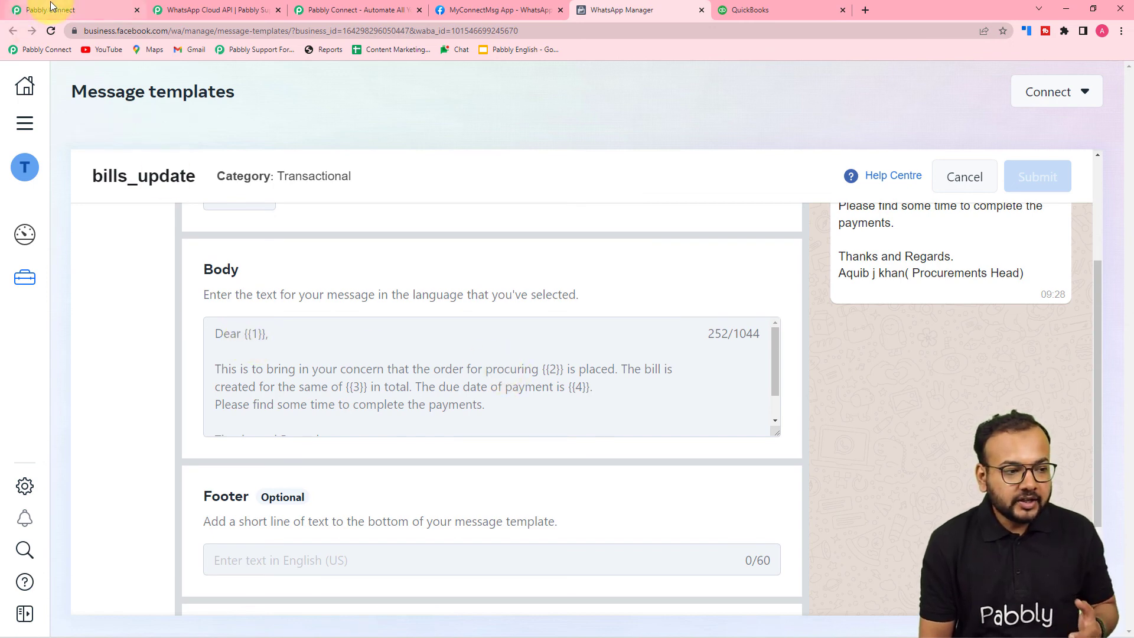
left_click(27, 10)
scroll(153, 347, "up", 1)
scroll(153, 352, "up", 1)
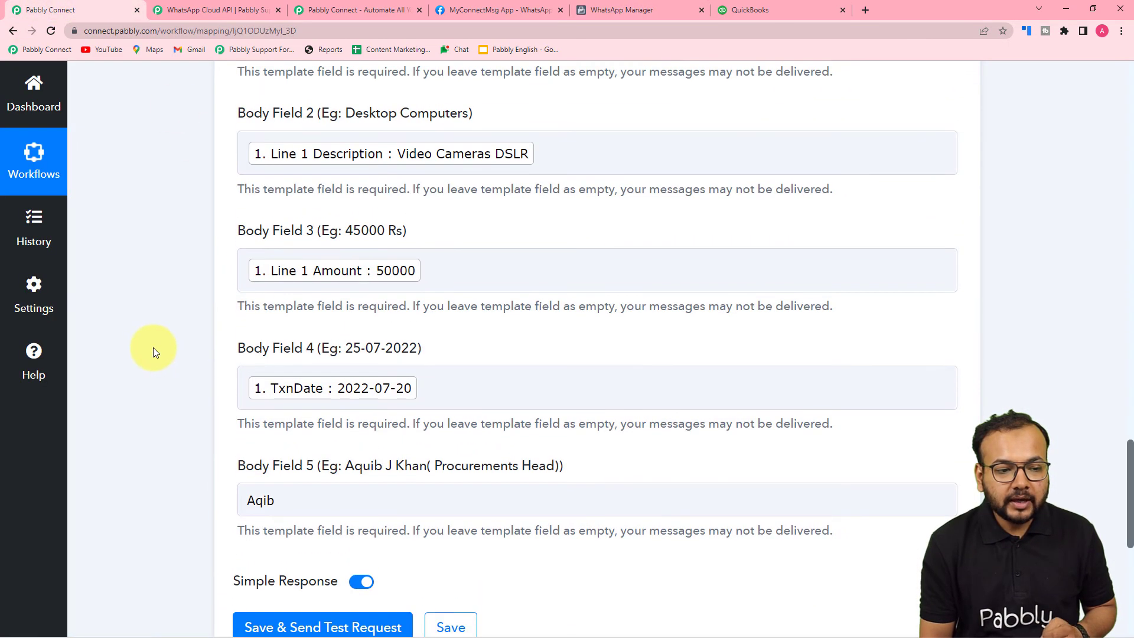
scroll(154, 347, "down", 1)
scroll(153, 347, "up", 6)
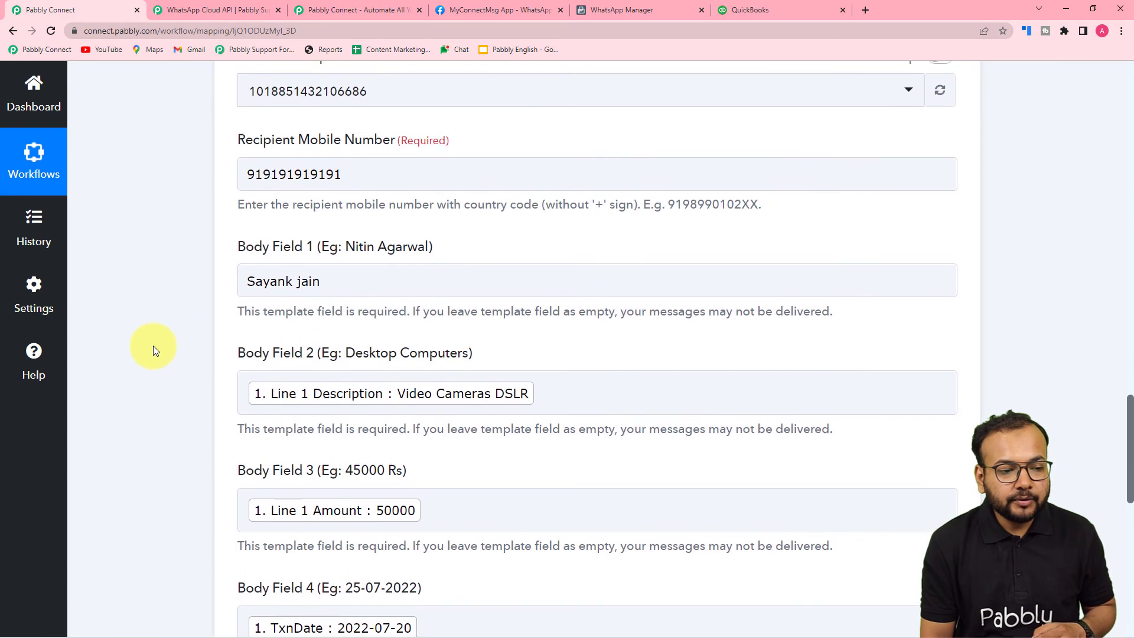
scroll(186, 278, "down", 10)
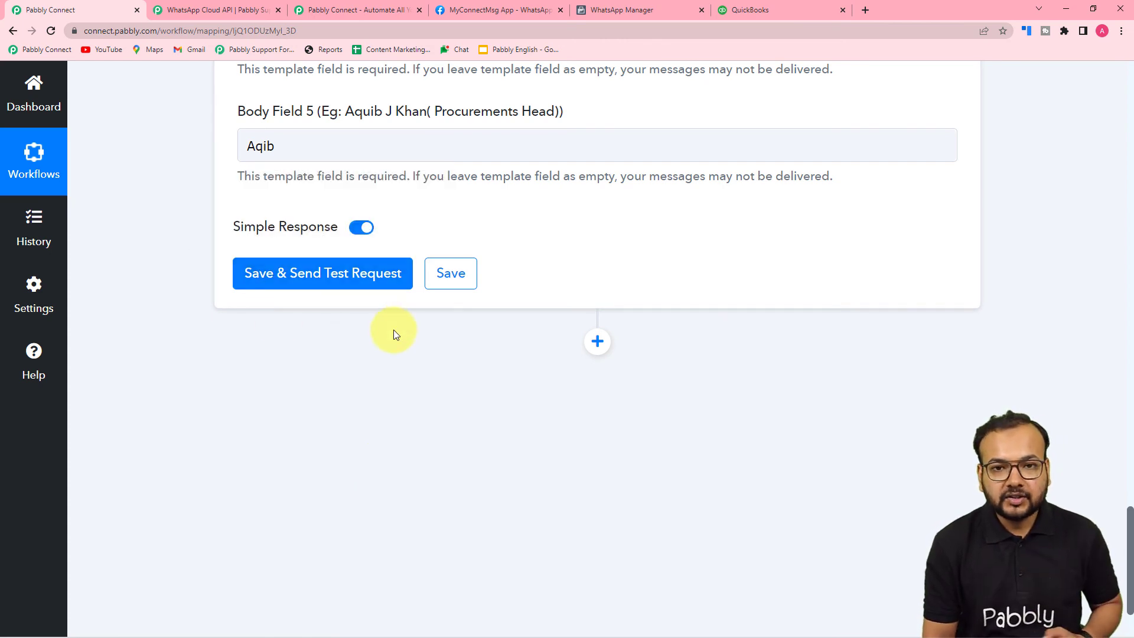
Check the Pabbly Office chat for the Video Cameras DSLR, 50000, 2022-07-20 message, then minimize WhatsApp.
mouse_move(412, 625)
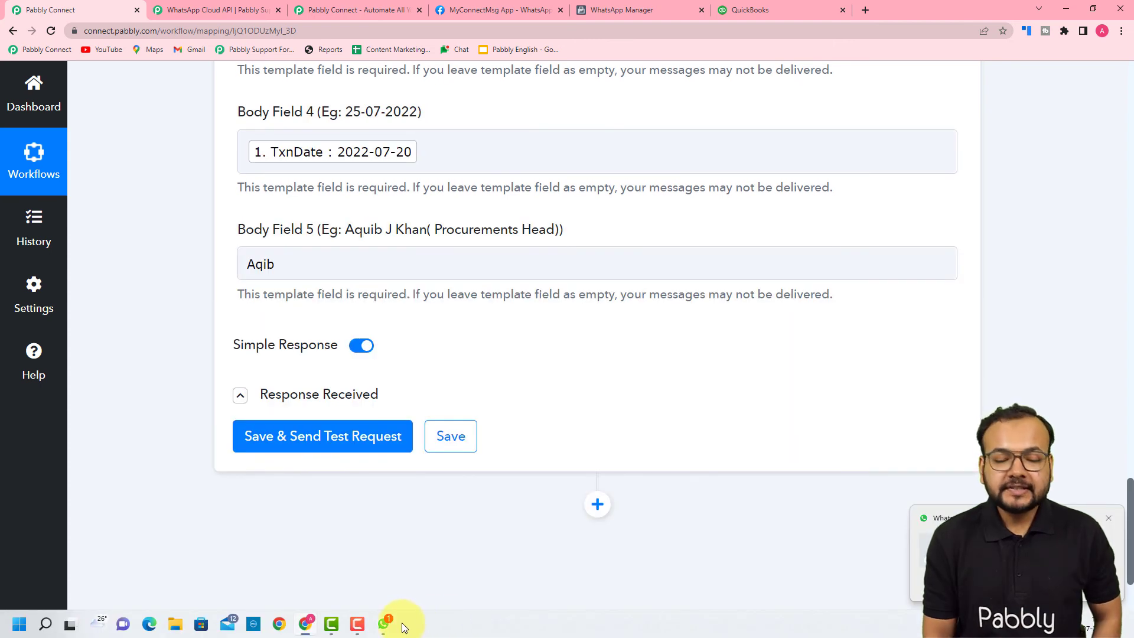
left_click(383, 627)
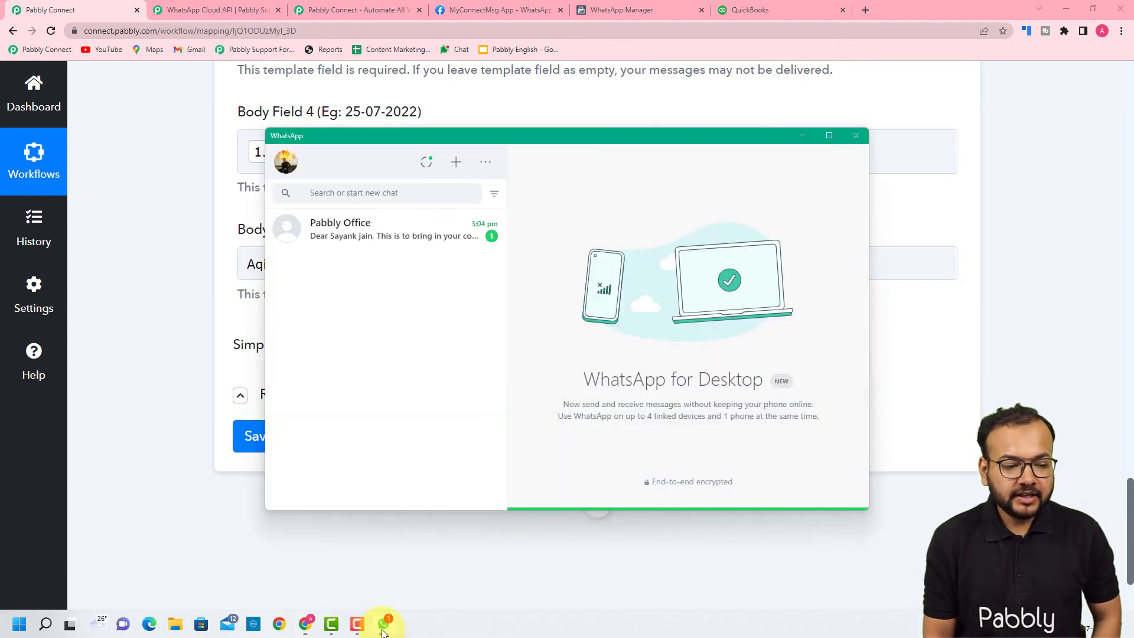
left_click(390, 233)
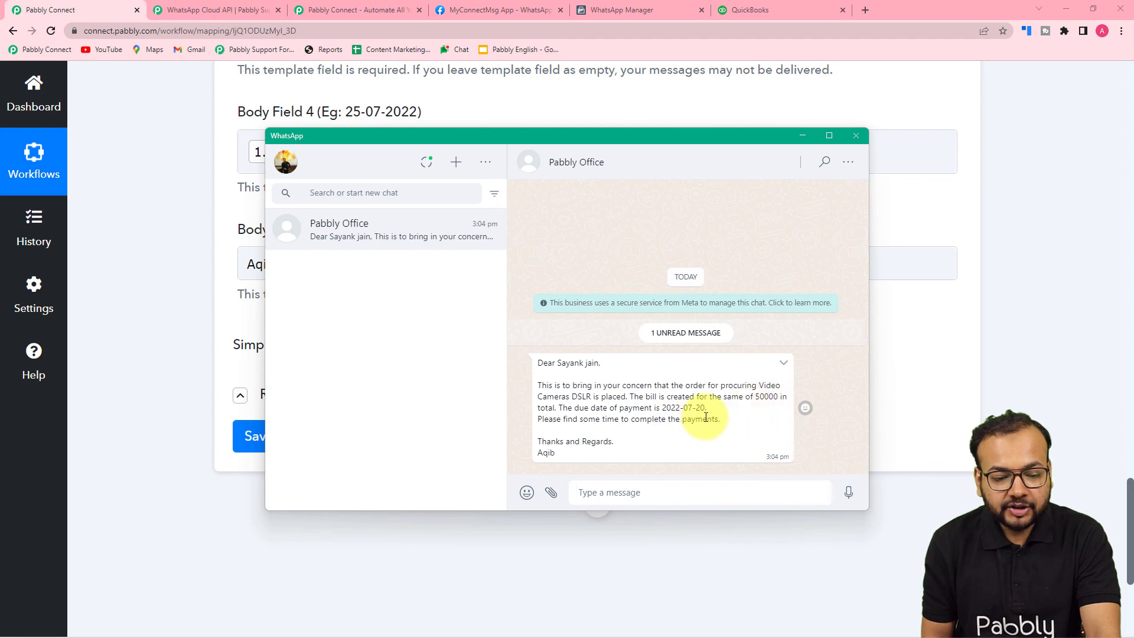
left_click(802, 136)
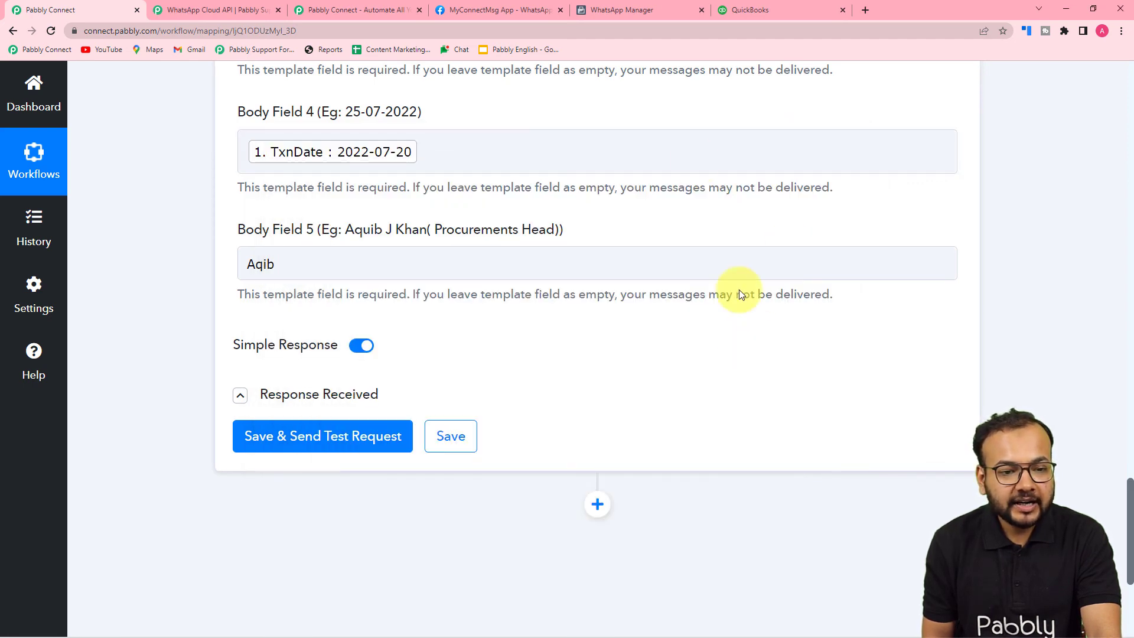
Collapse the WhatsApp Cloud API action and the QuickBooks New Bill trigger steps.
scroll(667, 321, "up", 15)
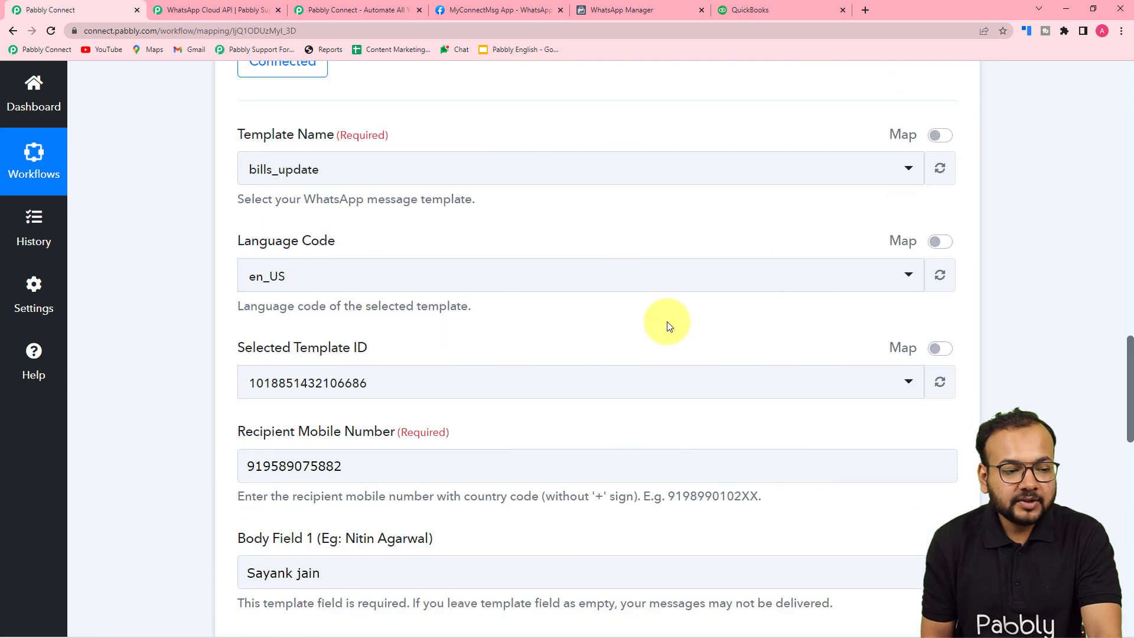
left_click(955, 300)
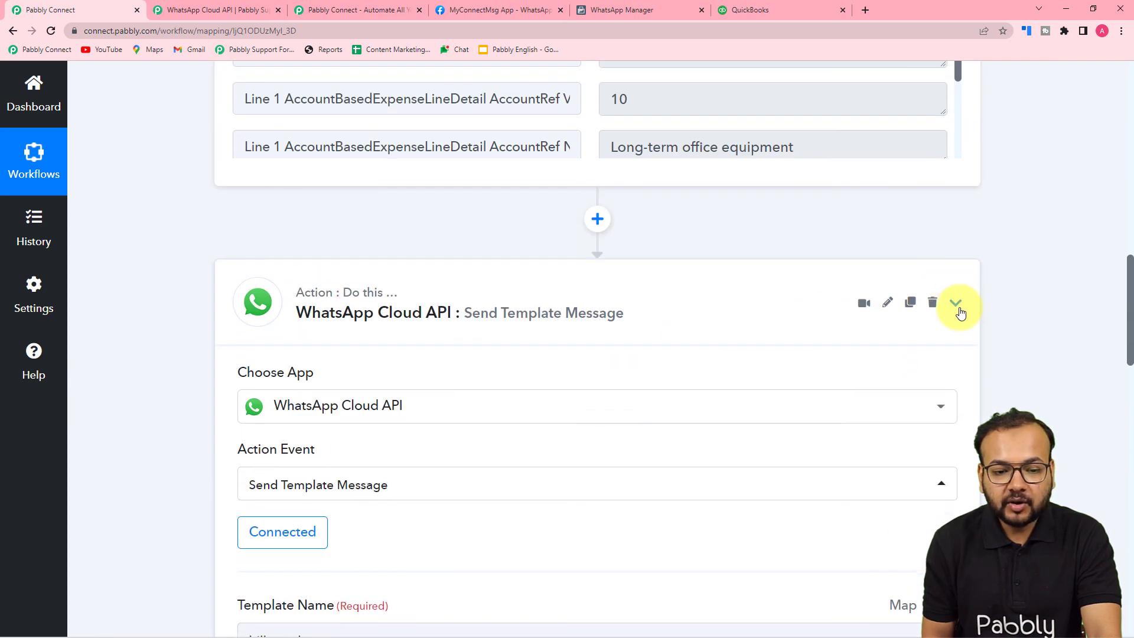
scroll(961, 313, "up", 8)
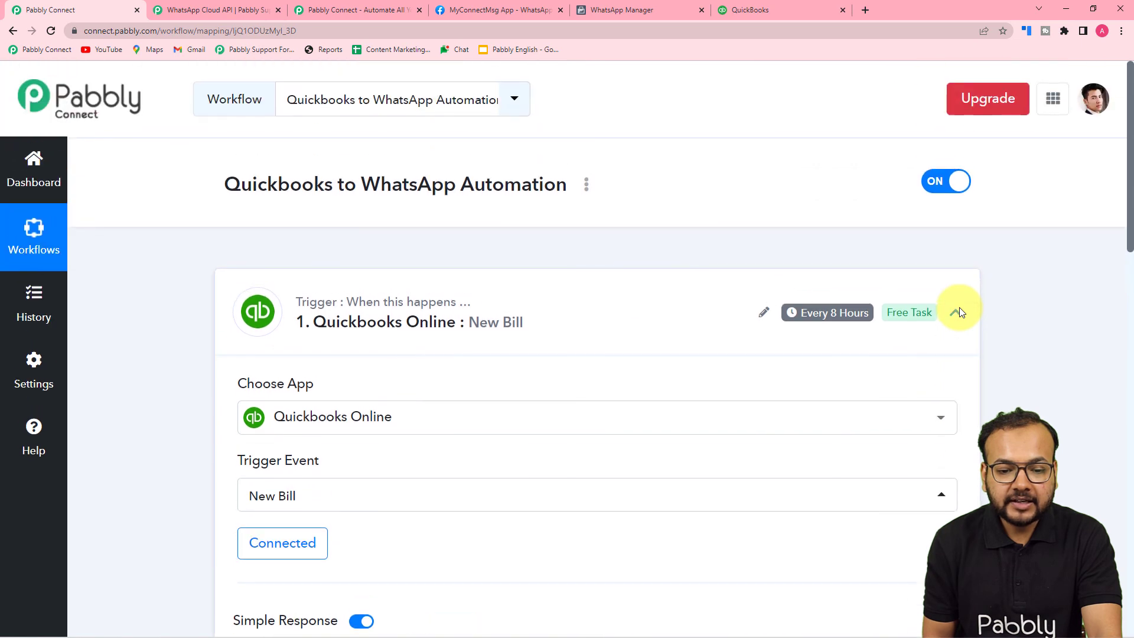
left_click(959, 308)
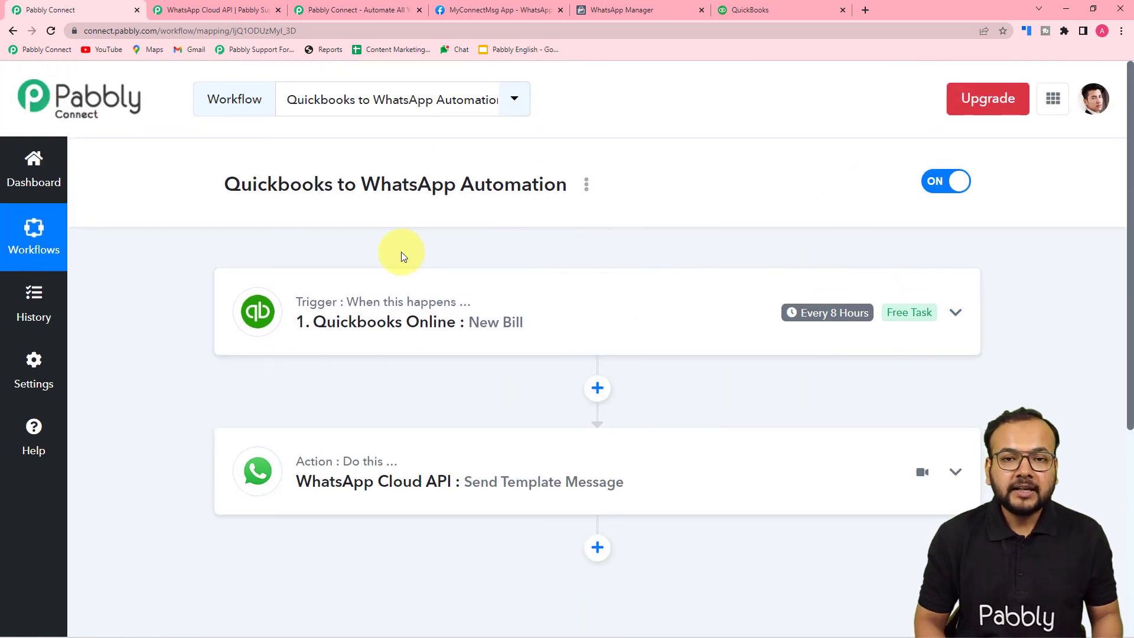